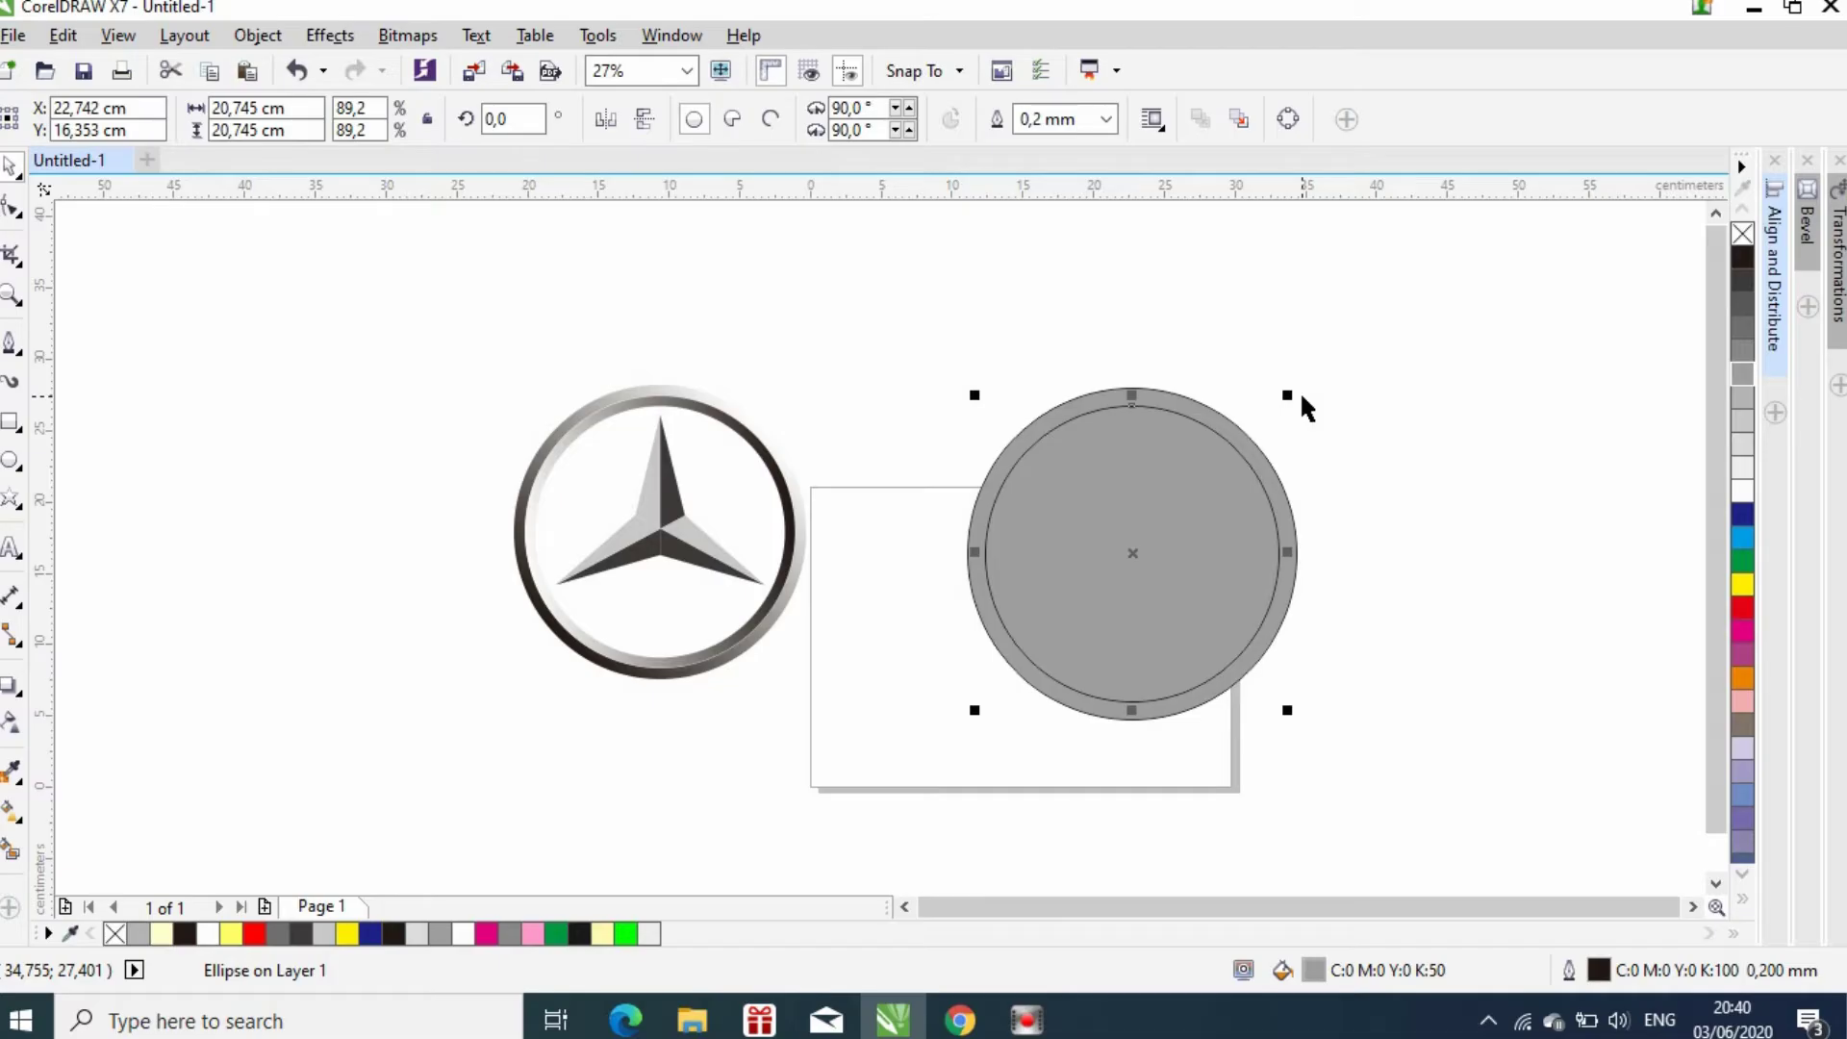
Combine the two concentric grey circles into a single ring shape
shift+click(1278, 476)
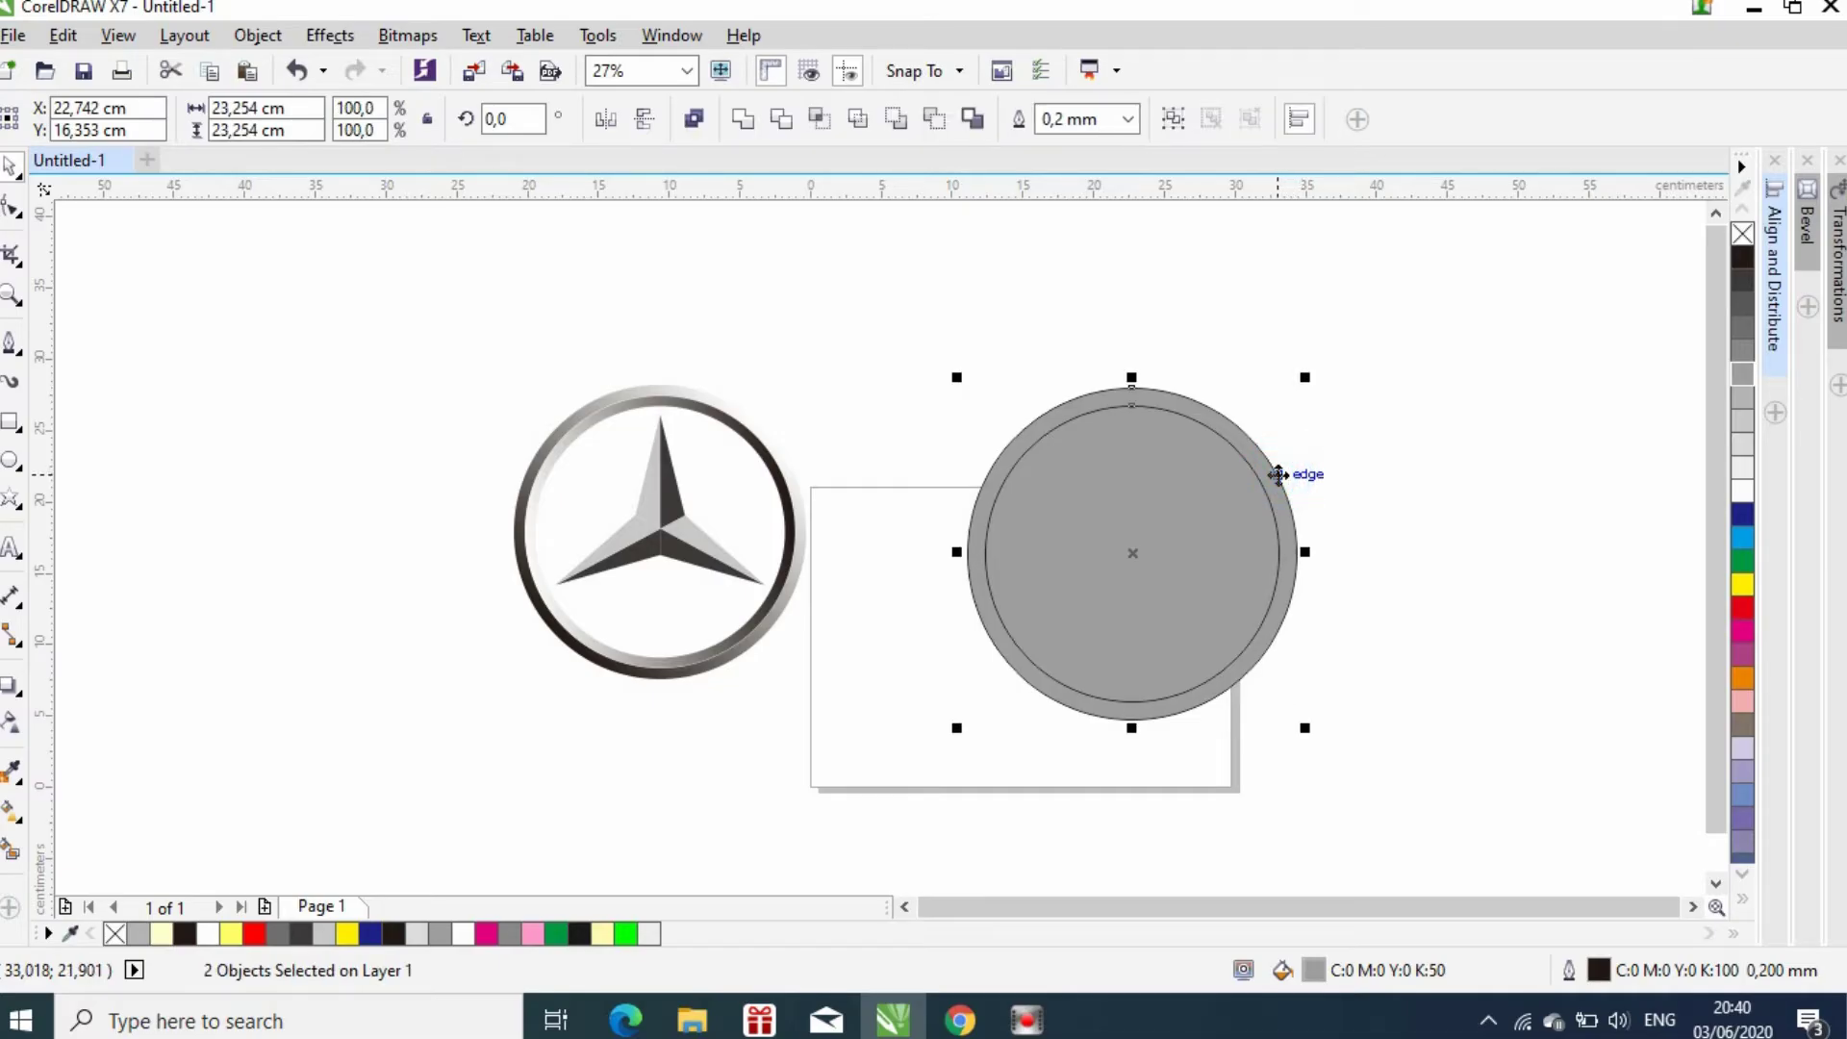
click(258, 35)
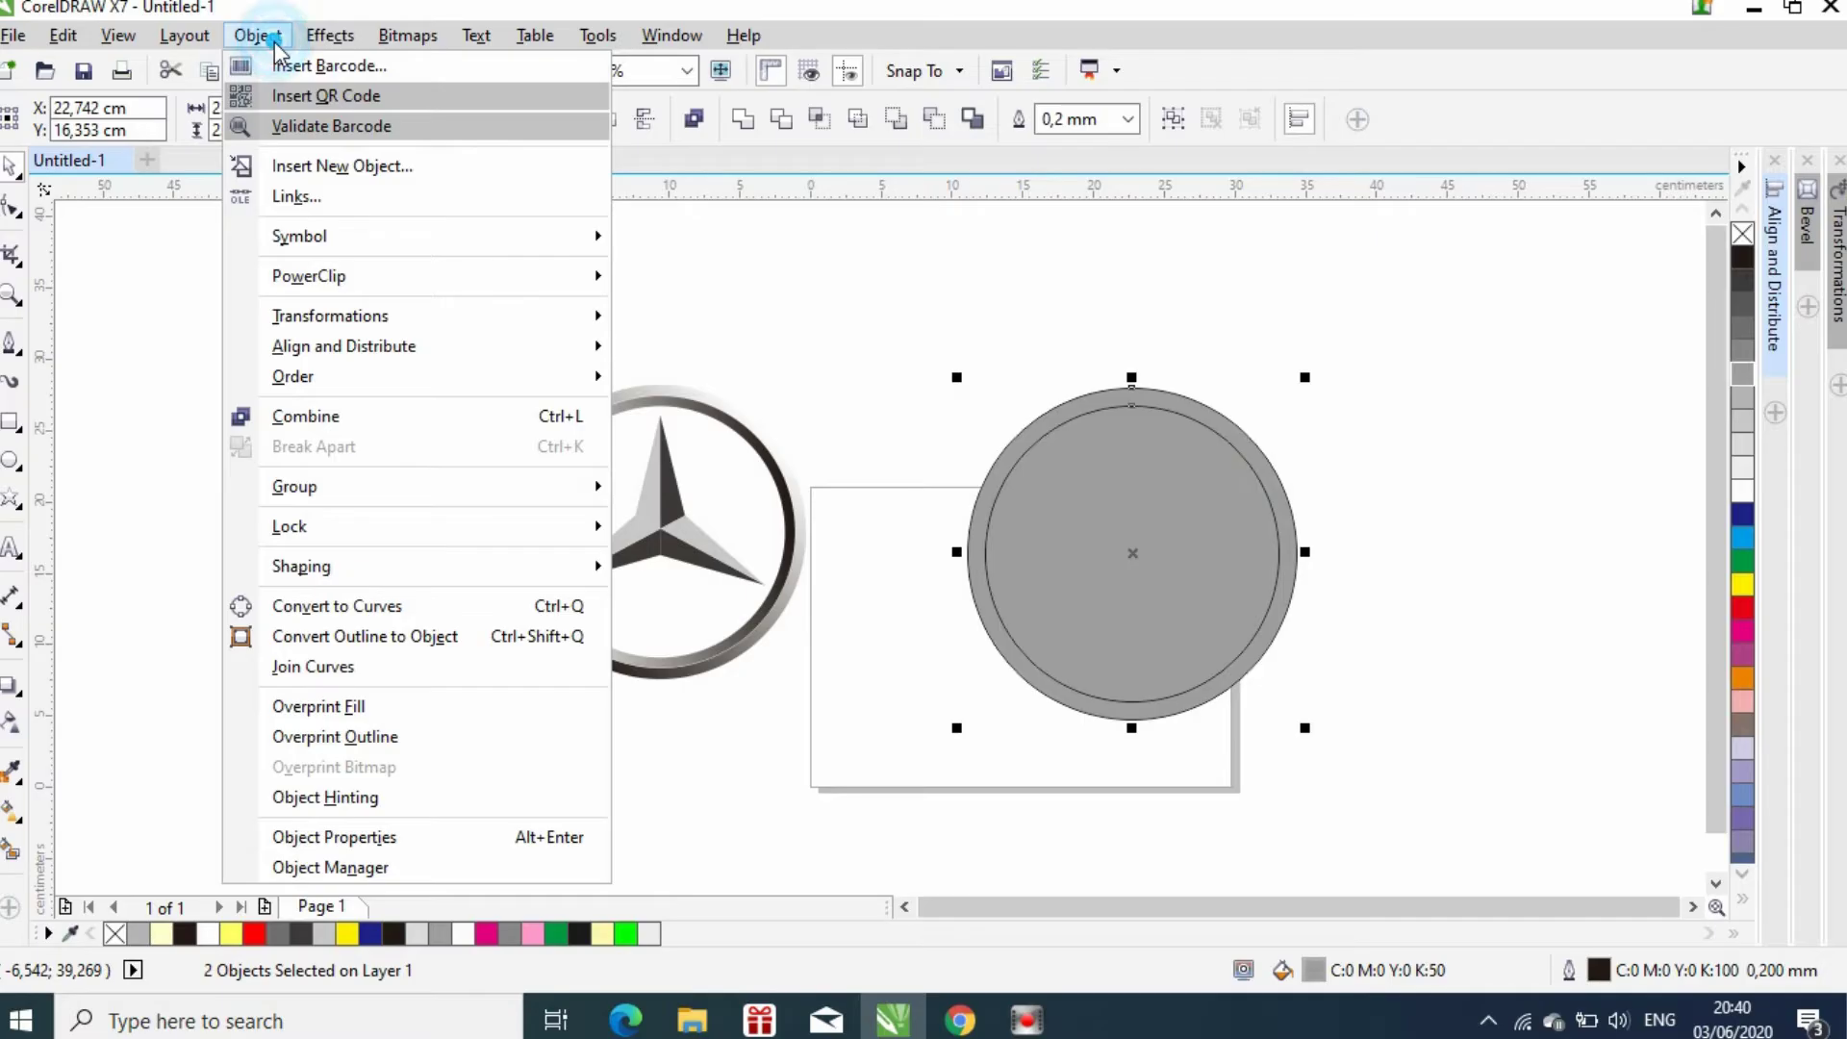
click(298, 420)
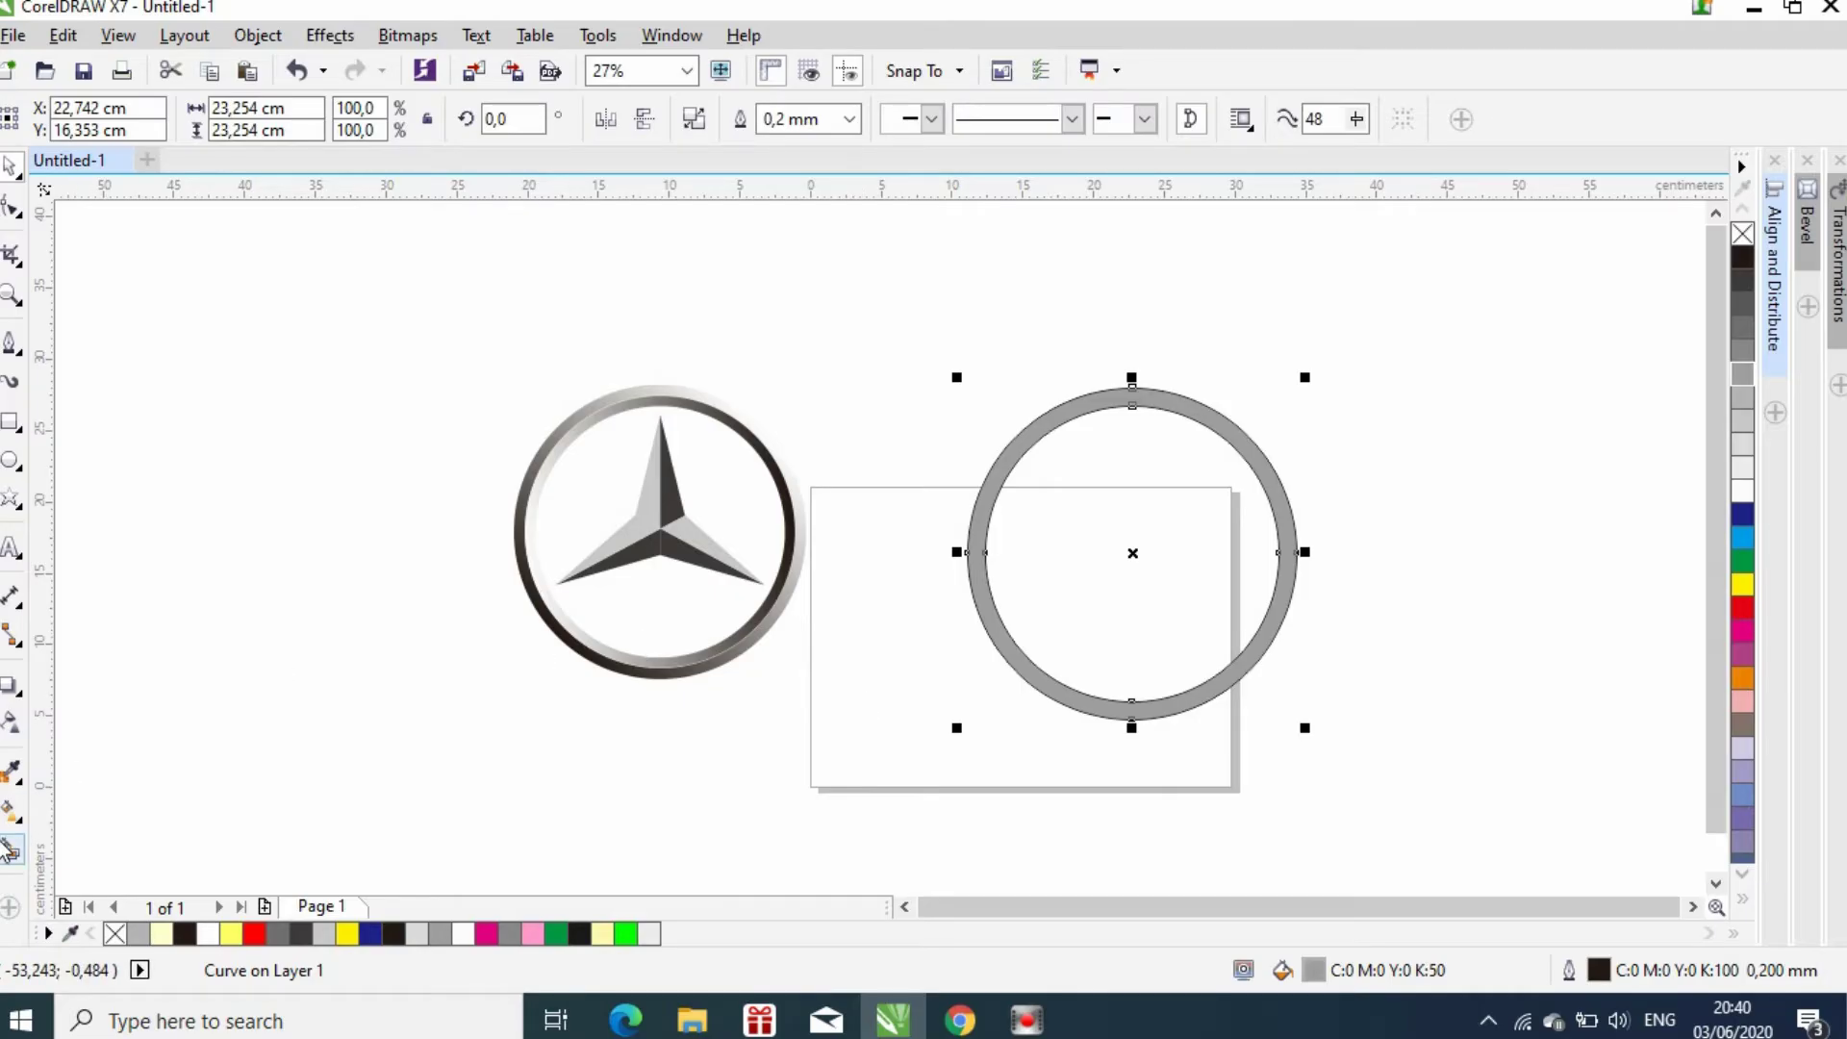
Give the ring a linear fountain fill from black to white, rotated 45°
click(12, 811)
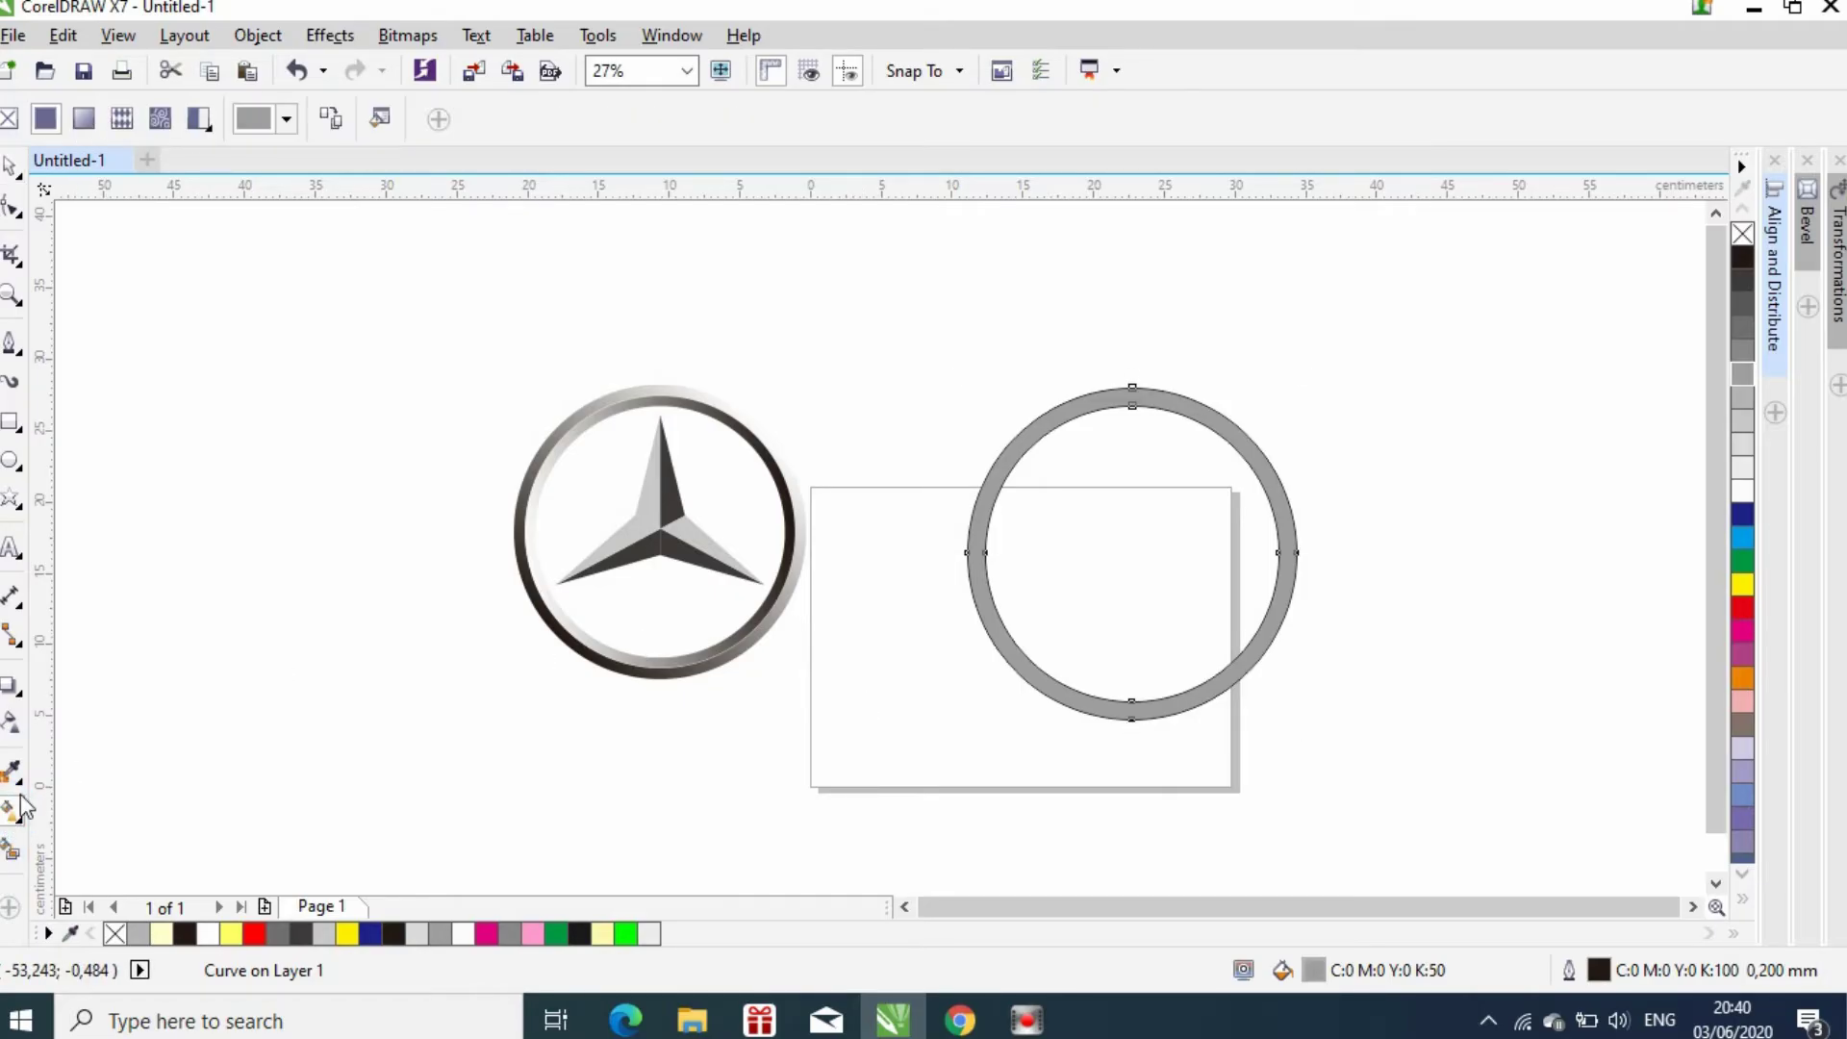
click(84, 118)
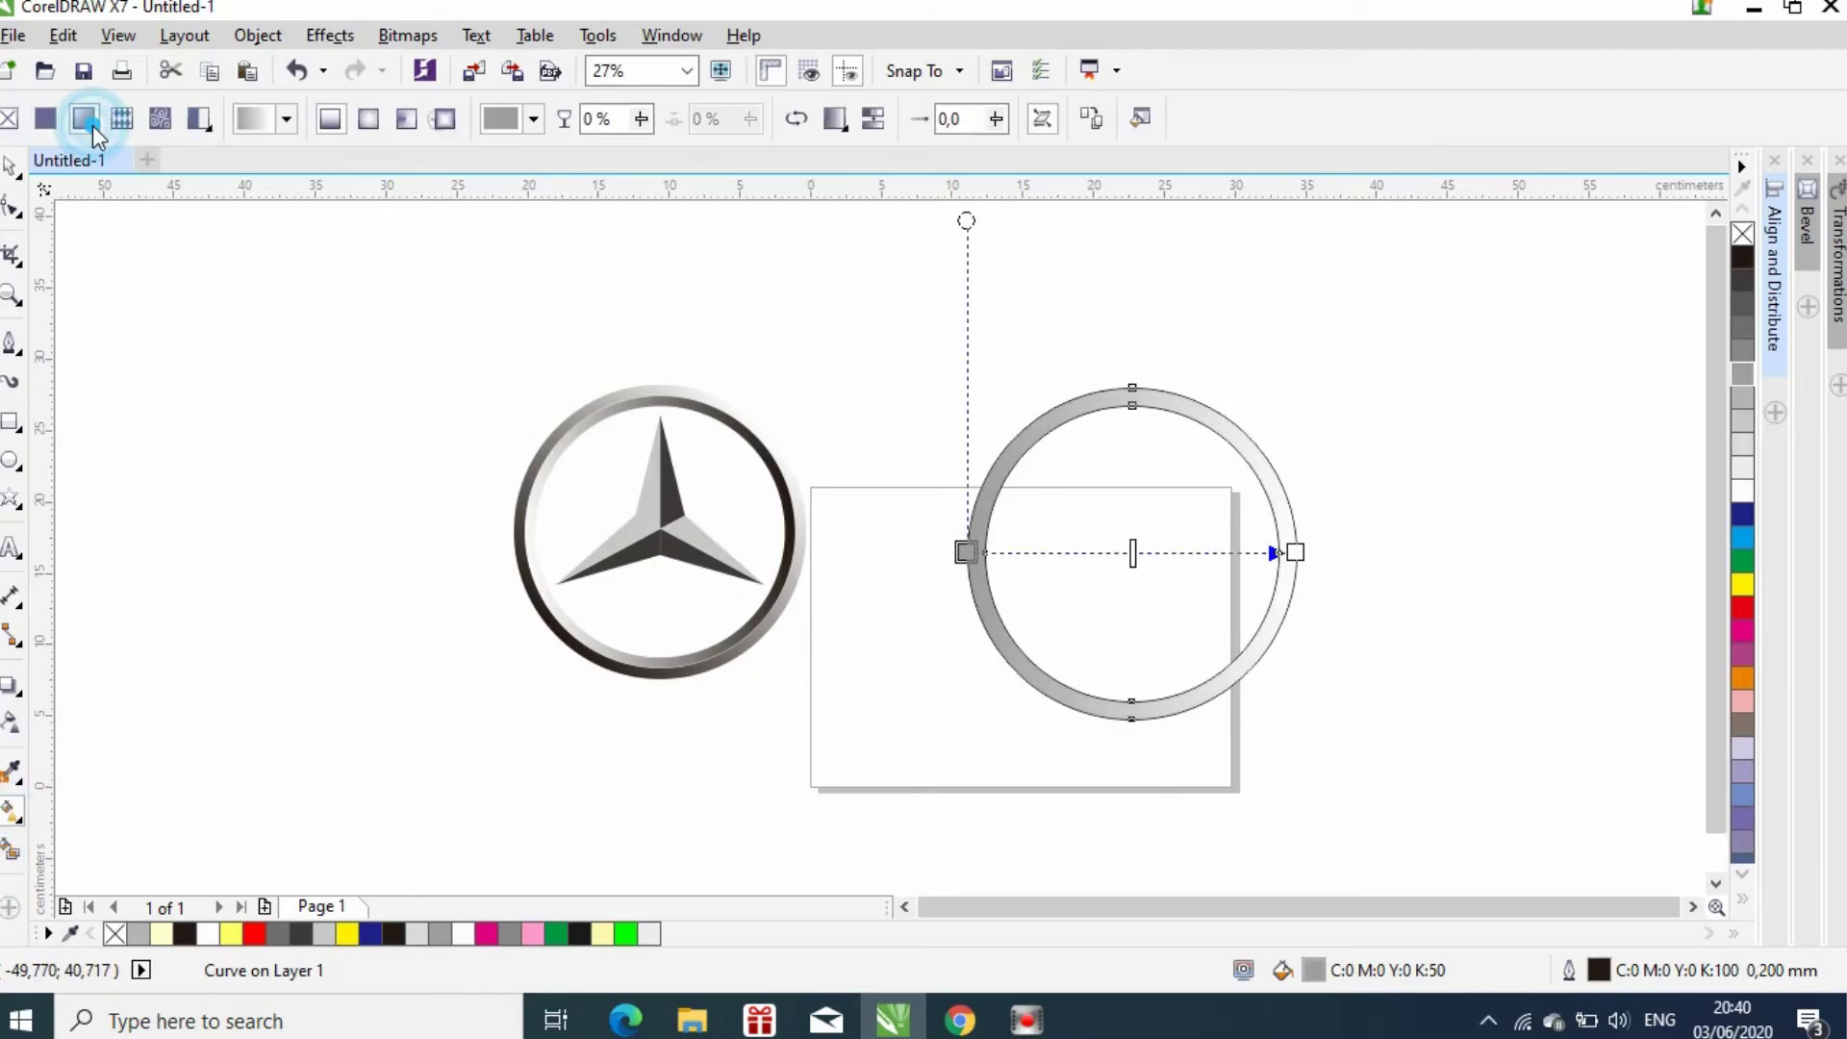
click(1151, 120)
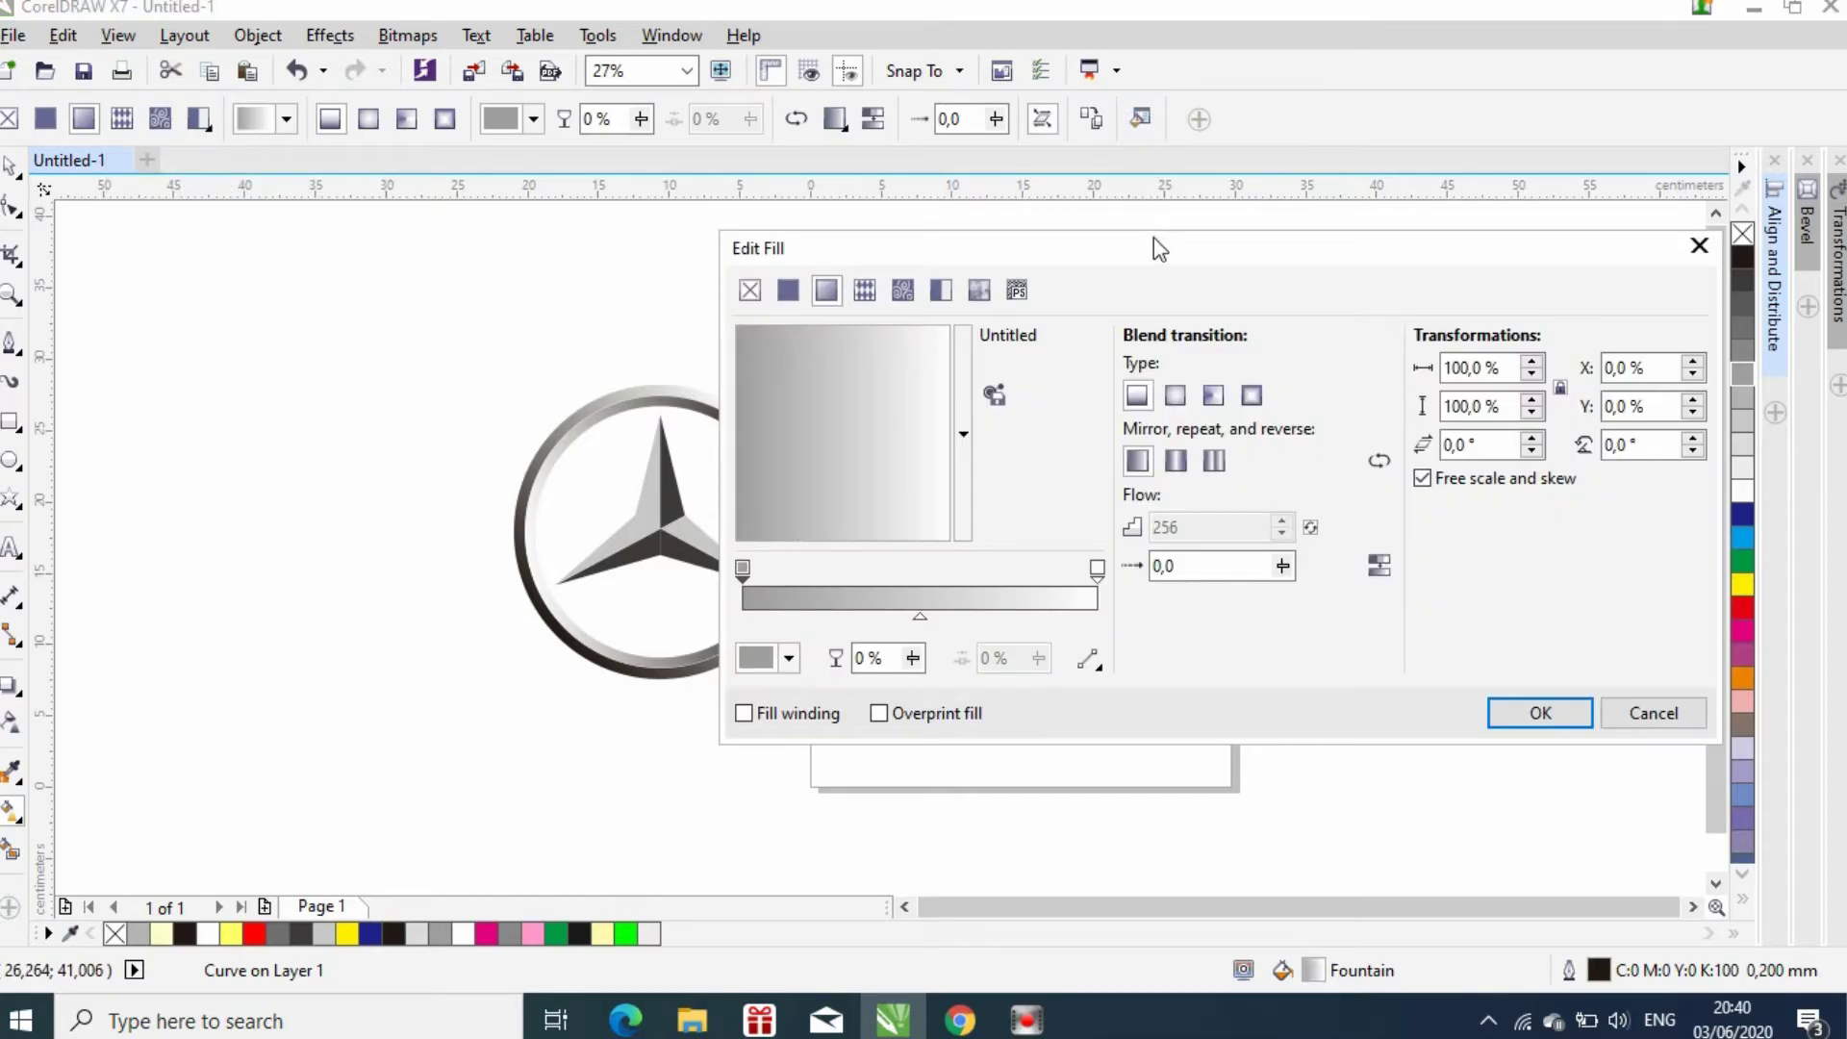
drag(1154, 244, 1163, 251)
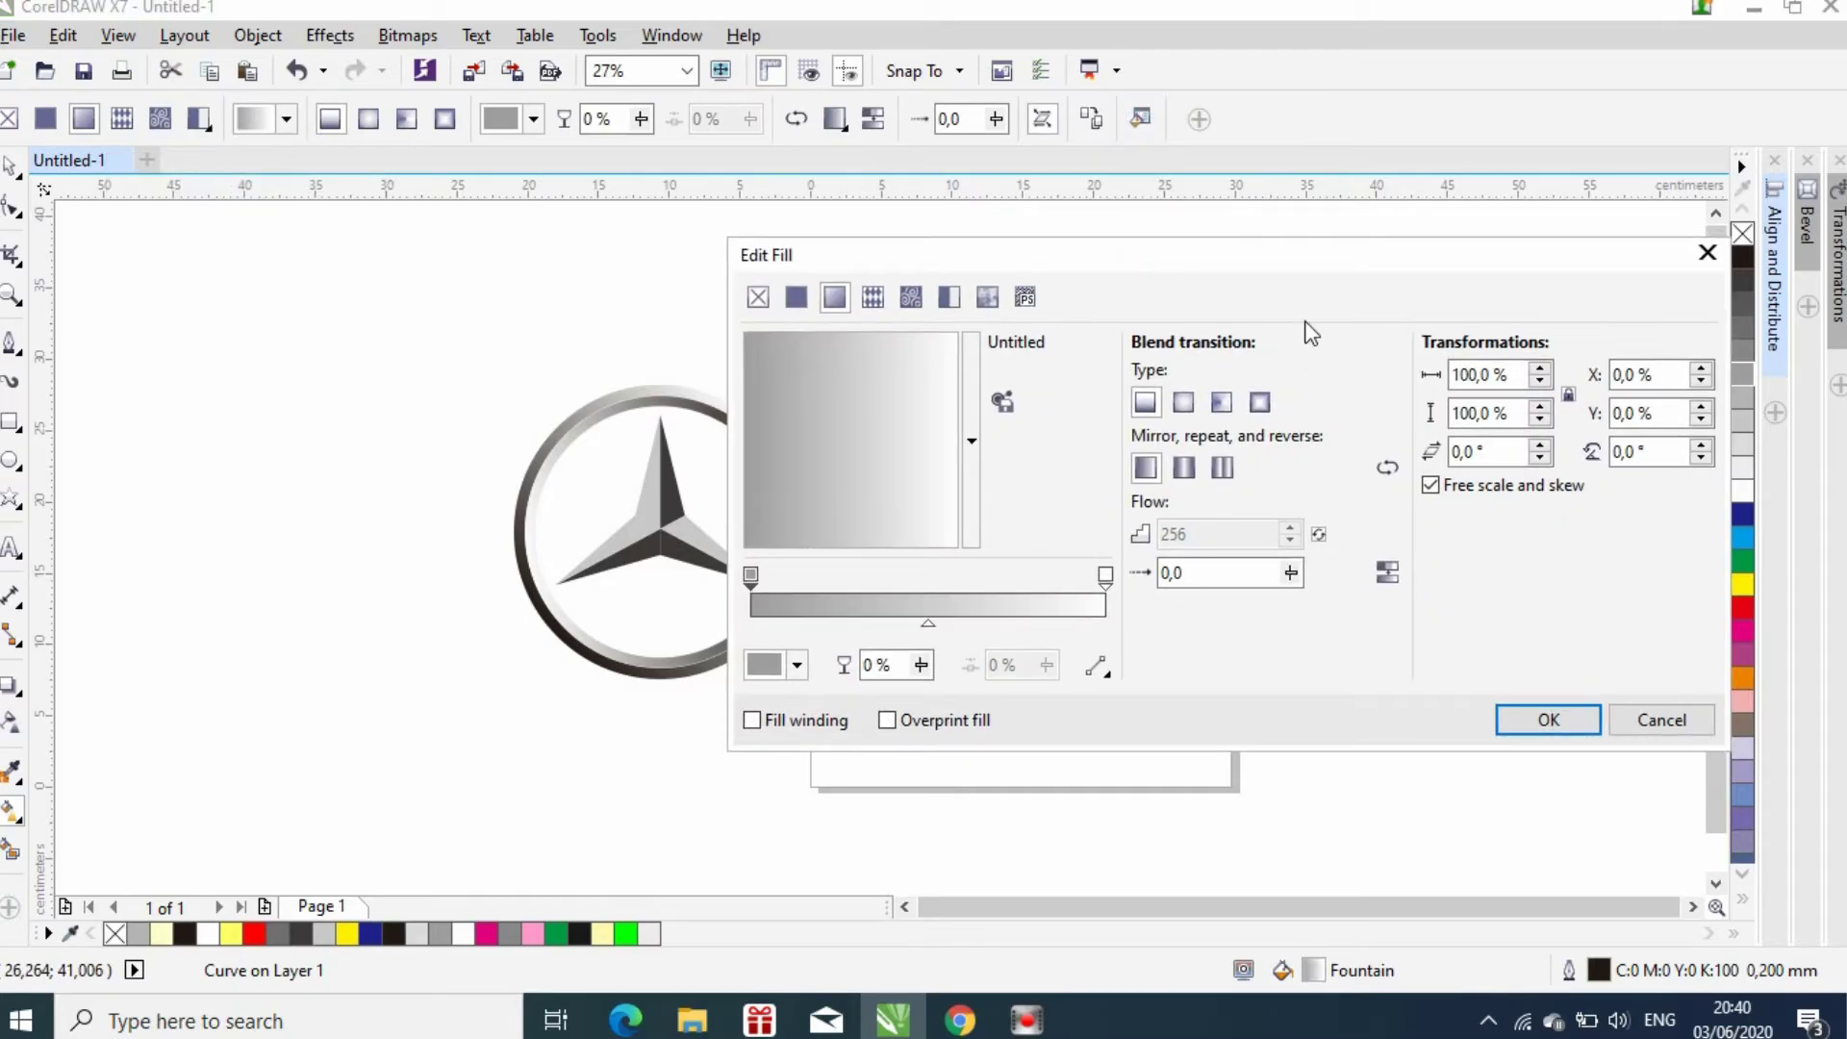
double_click(1649, 452)
text(45)
click(795, 666)
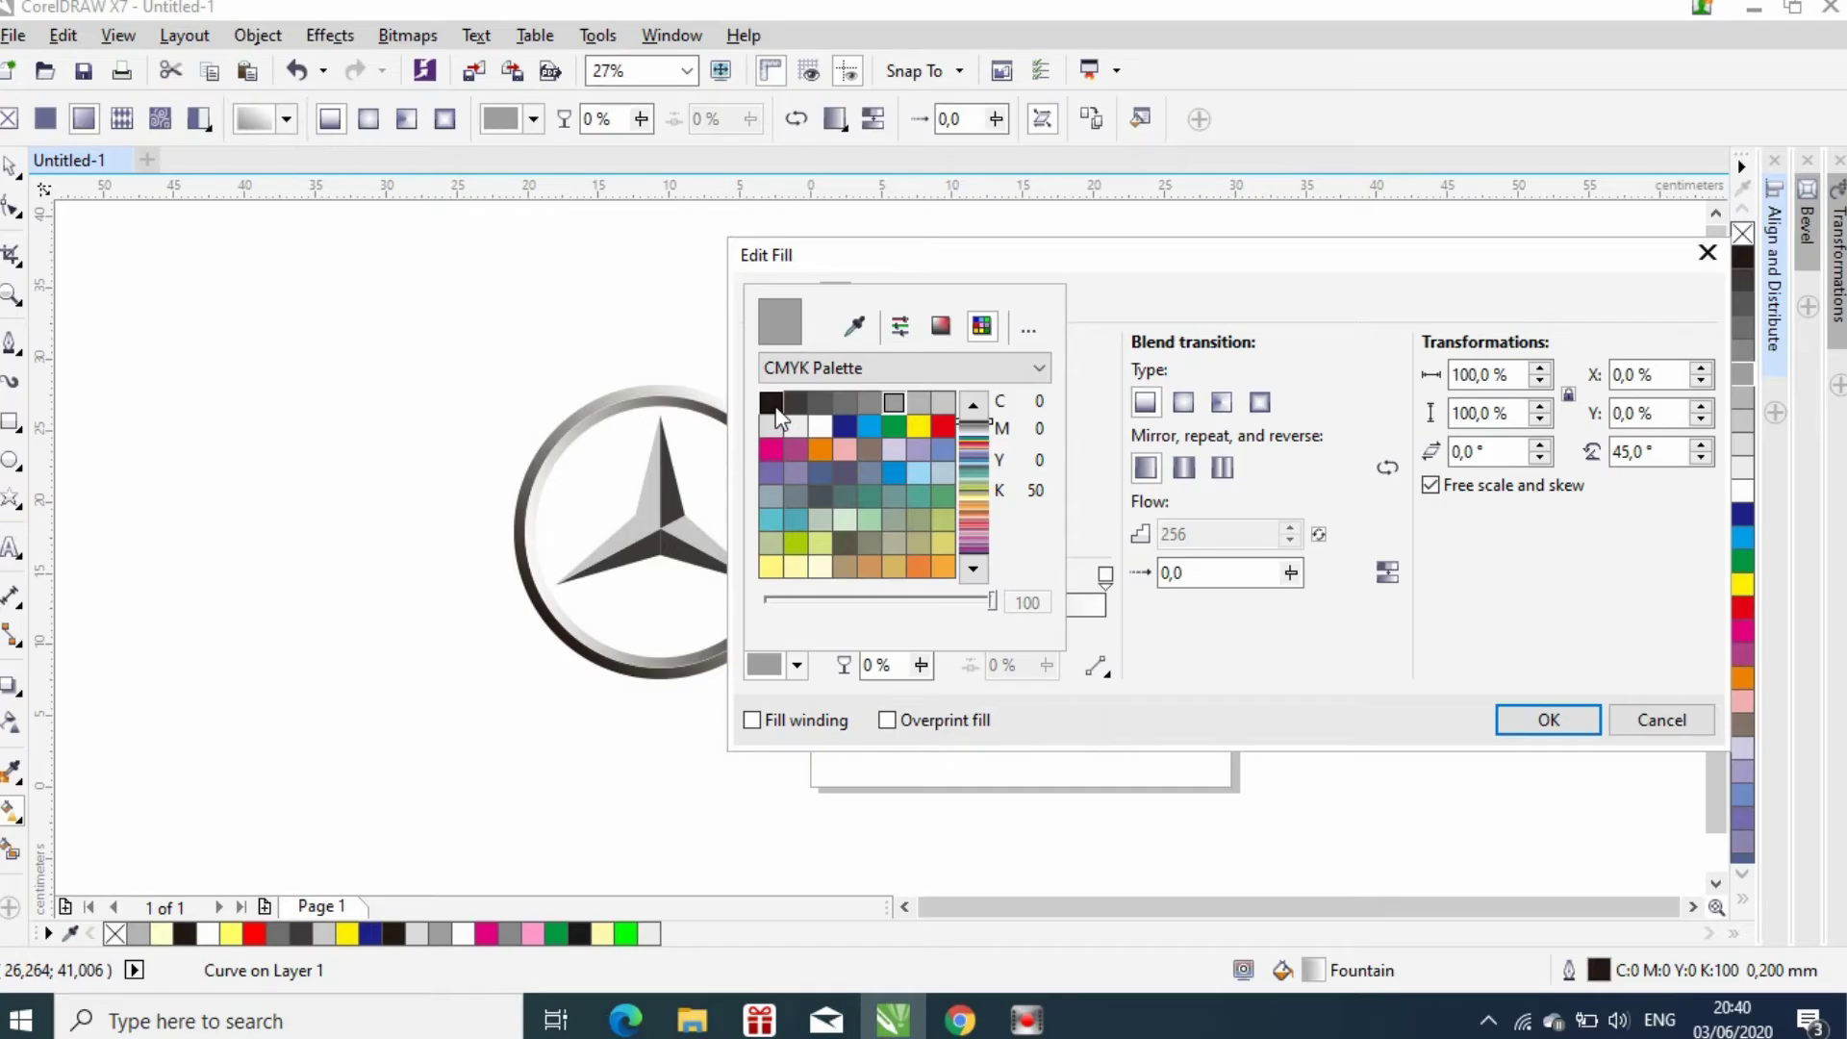
click(771, 404)
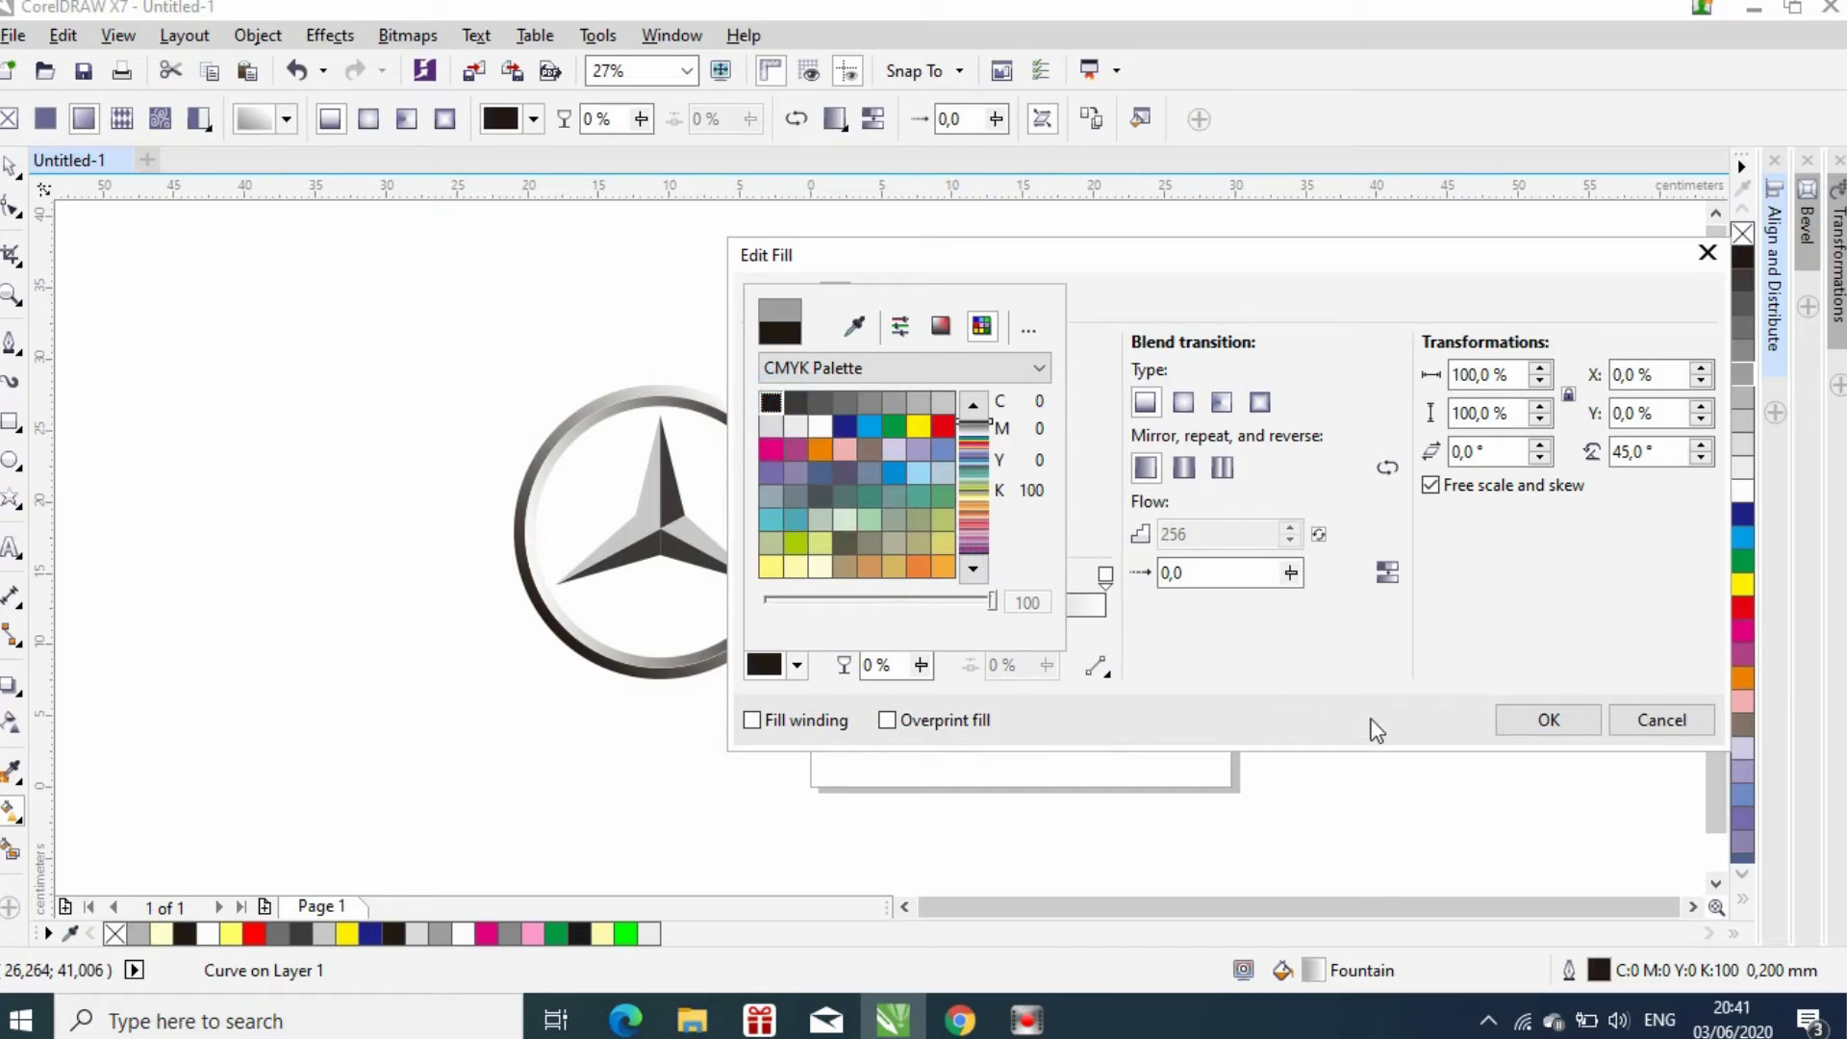
click(1562, 717)
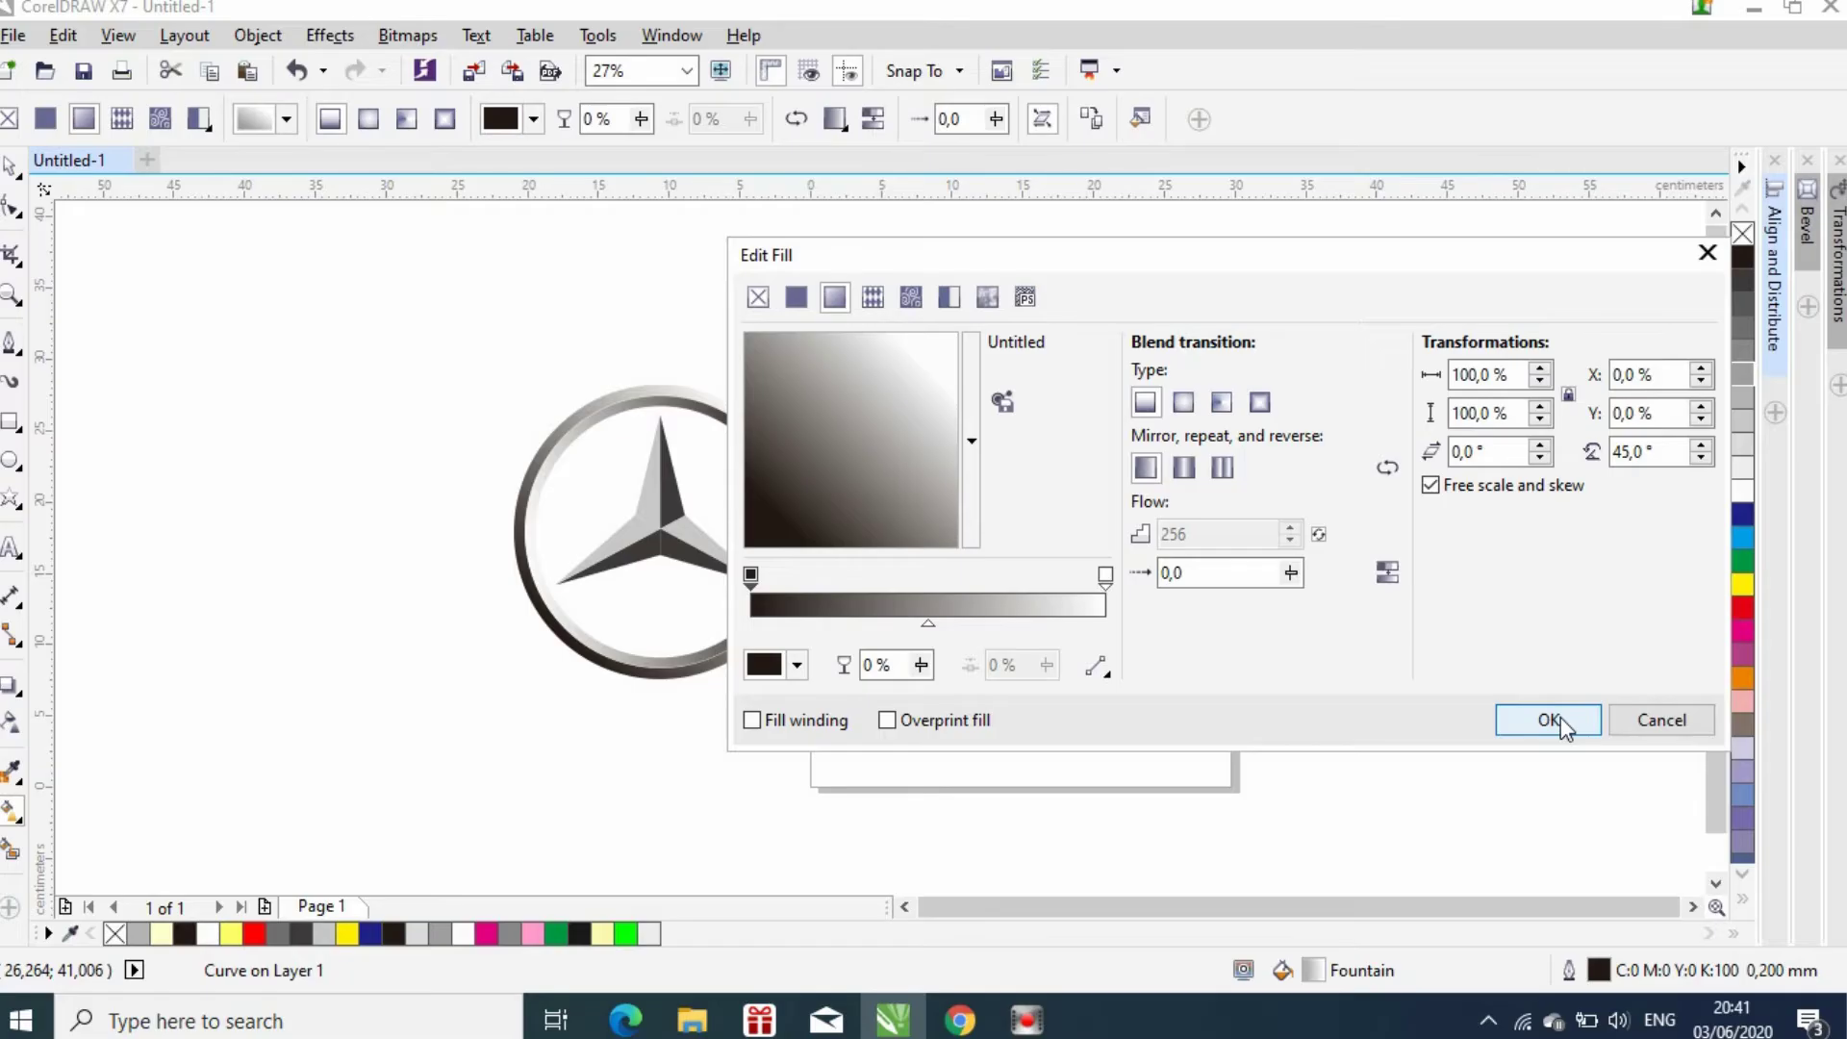
click(1551, 720)
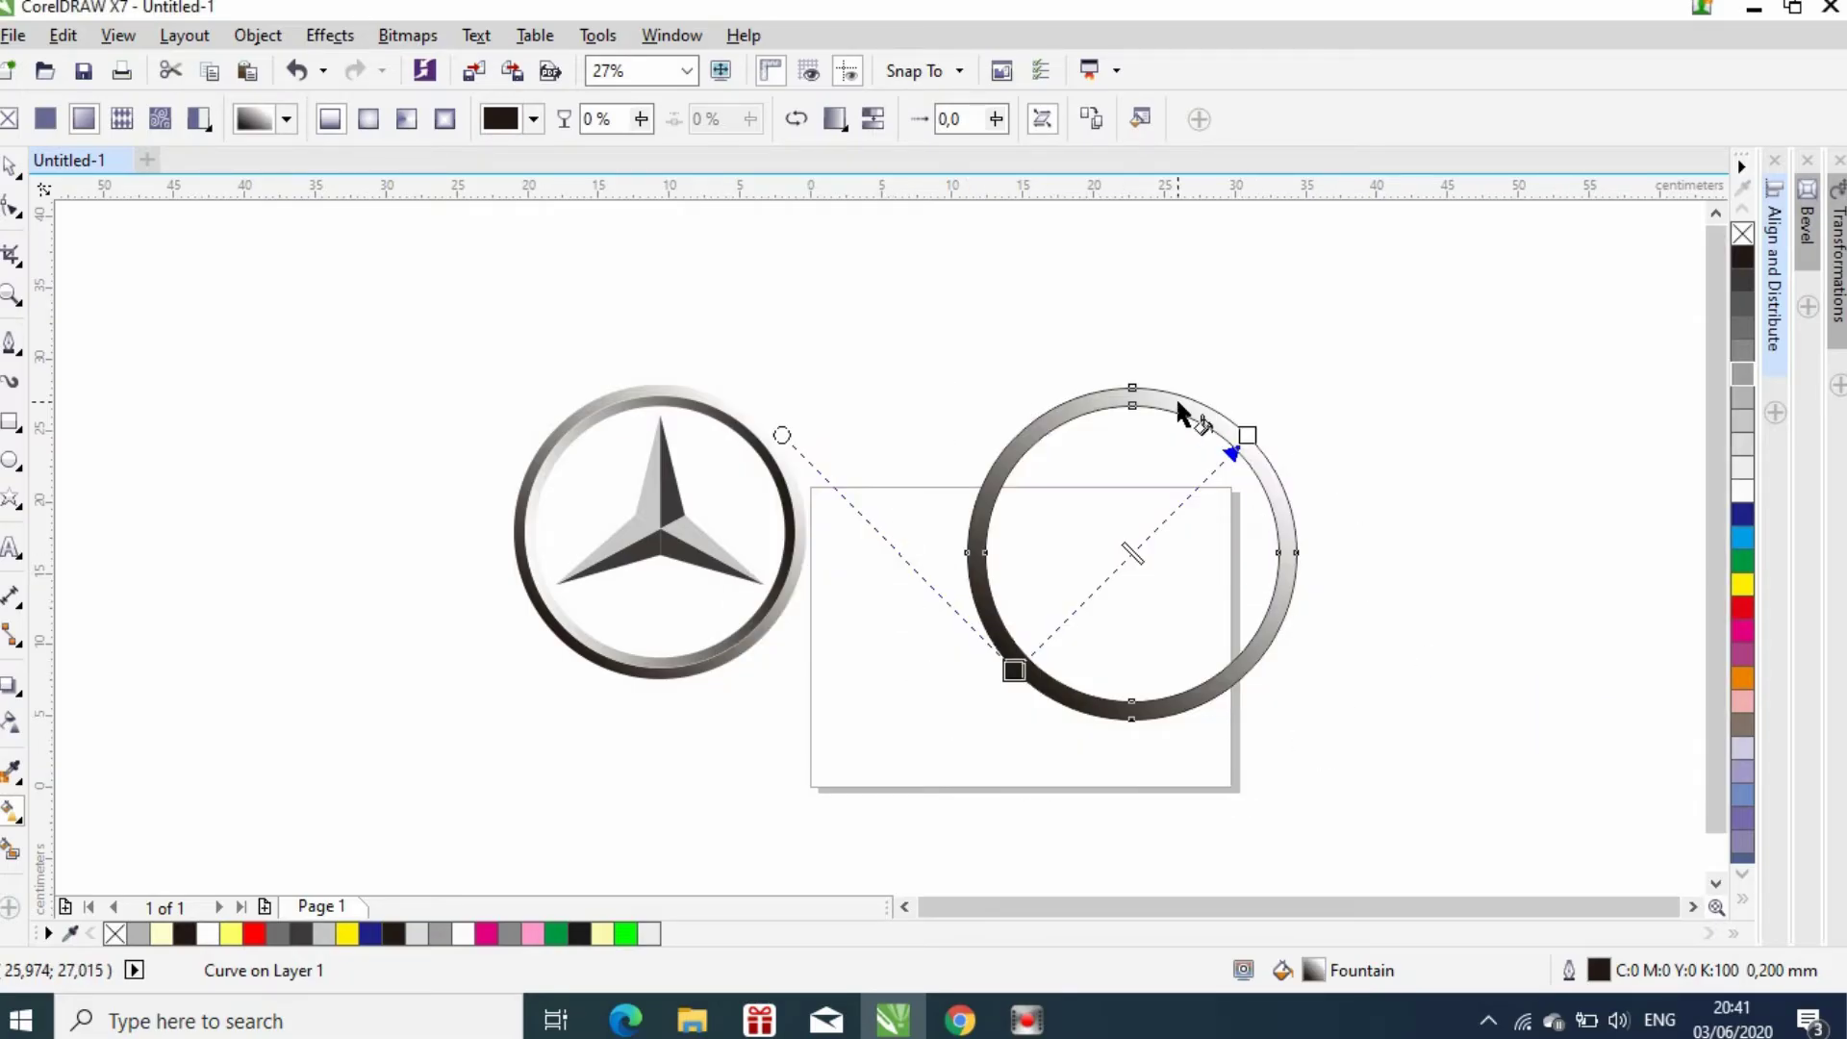
Make a concentric copy of the ring scaled to 90% and rotate the copy to about 165°
click(11, 165)
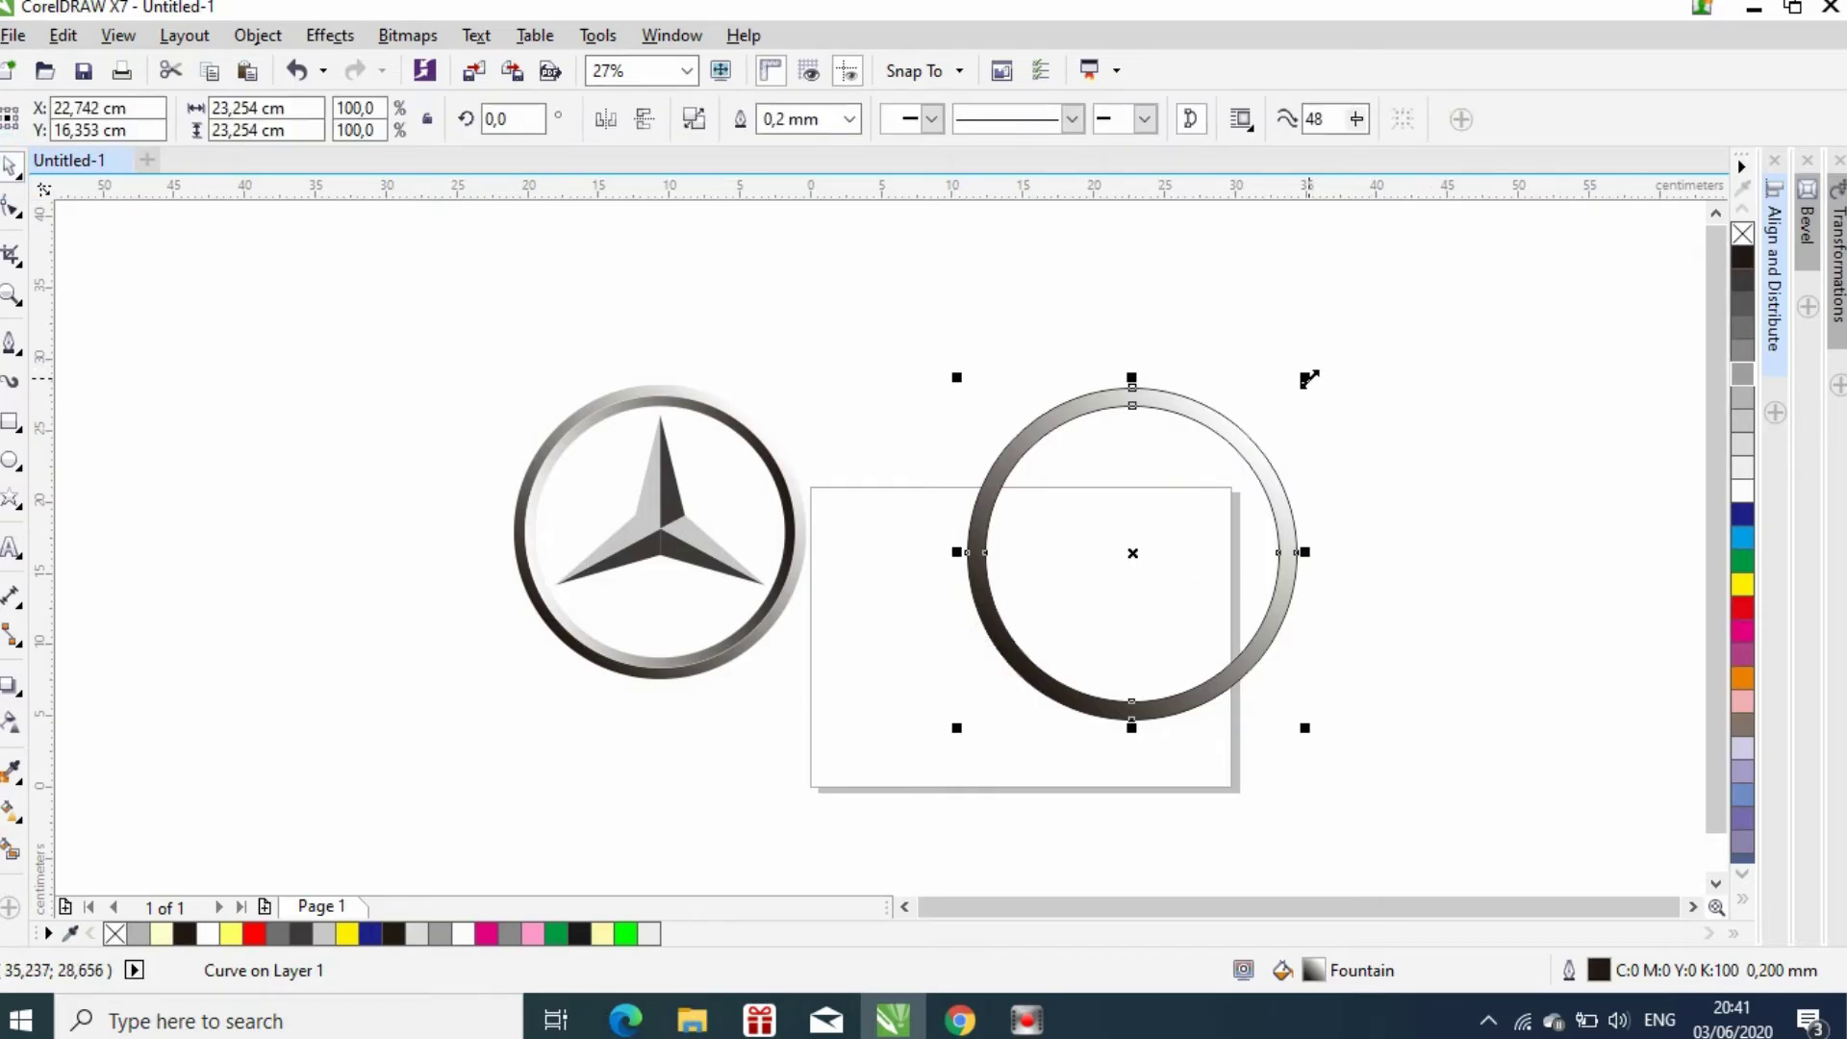
drag(1309, 379, 1305, 392)
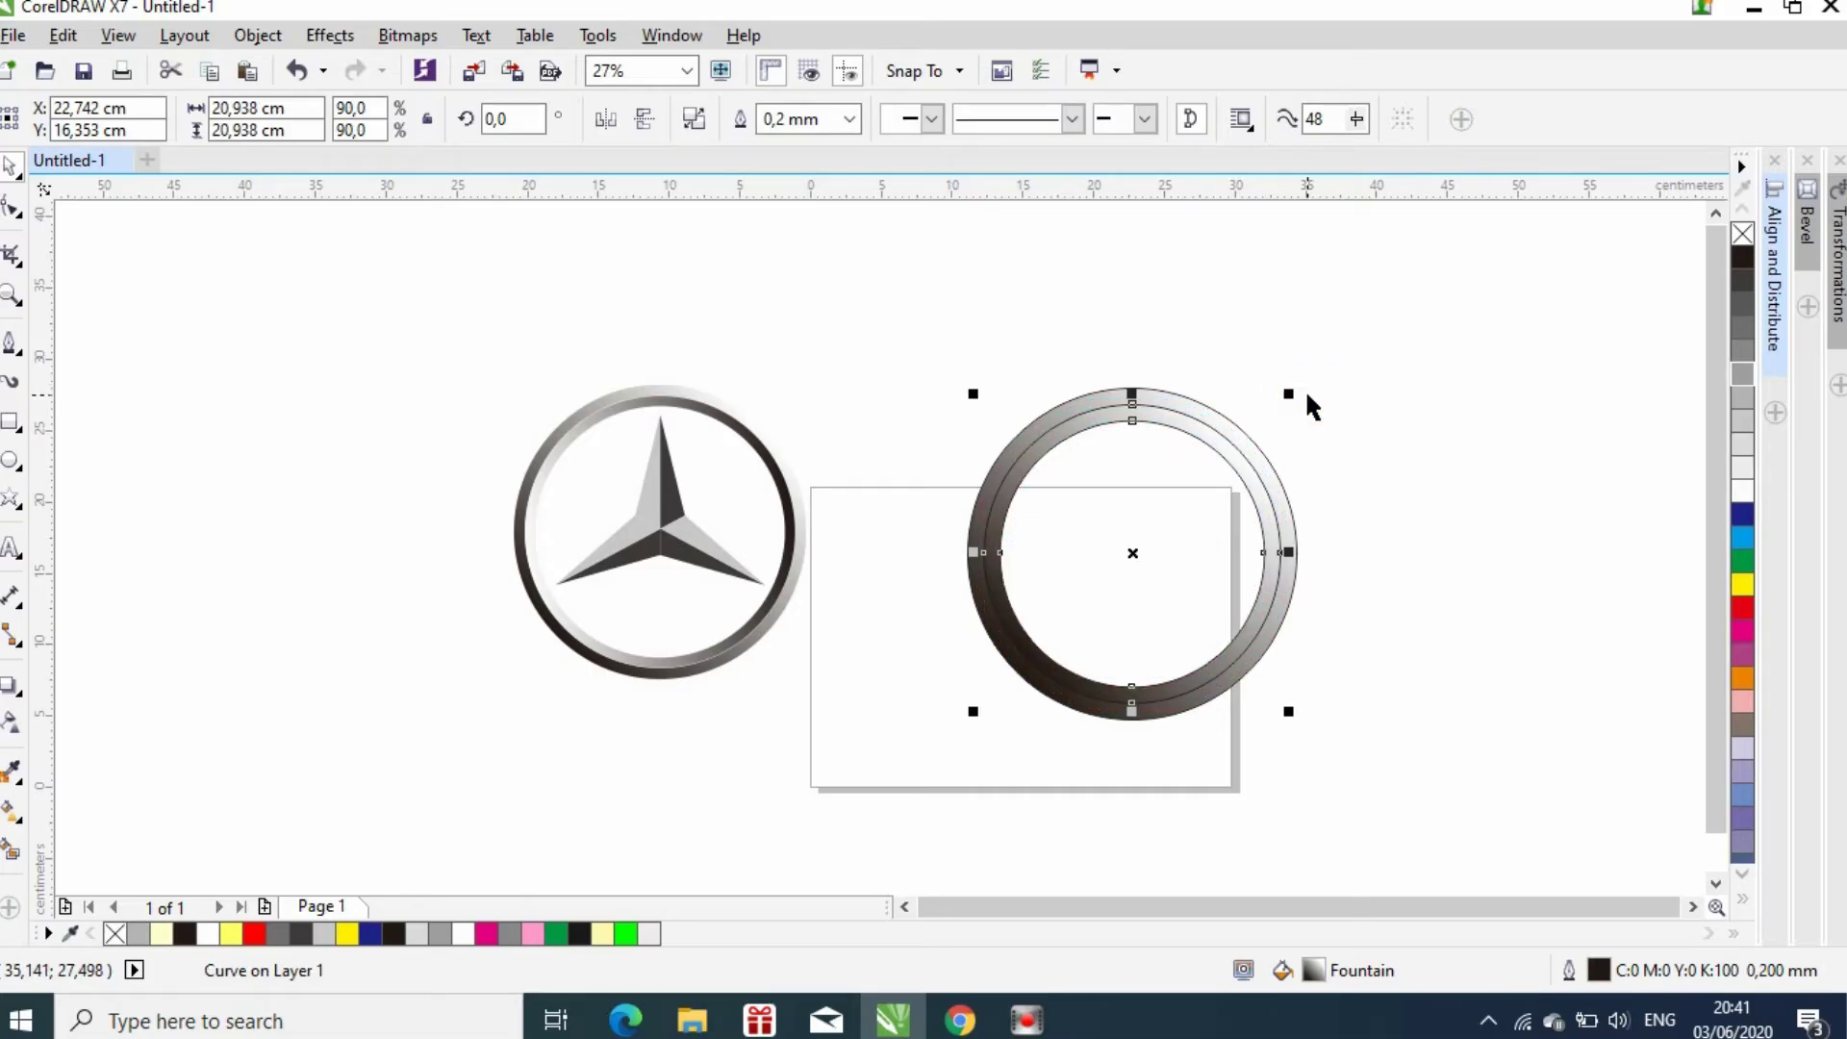
click(1139, 551)
drag(1287, 398, 911, 680)
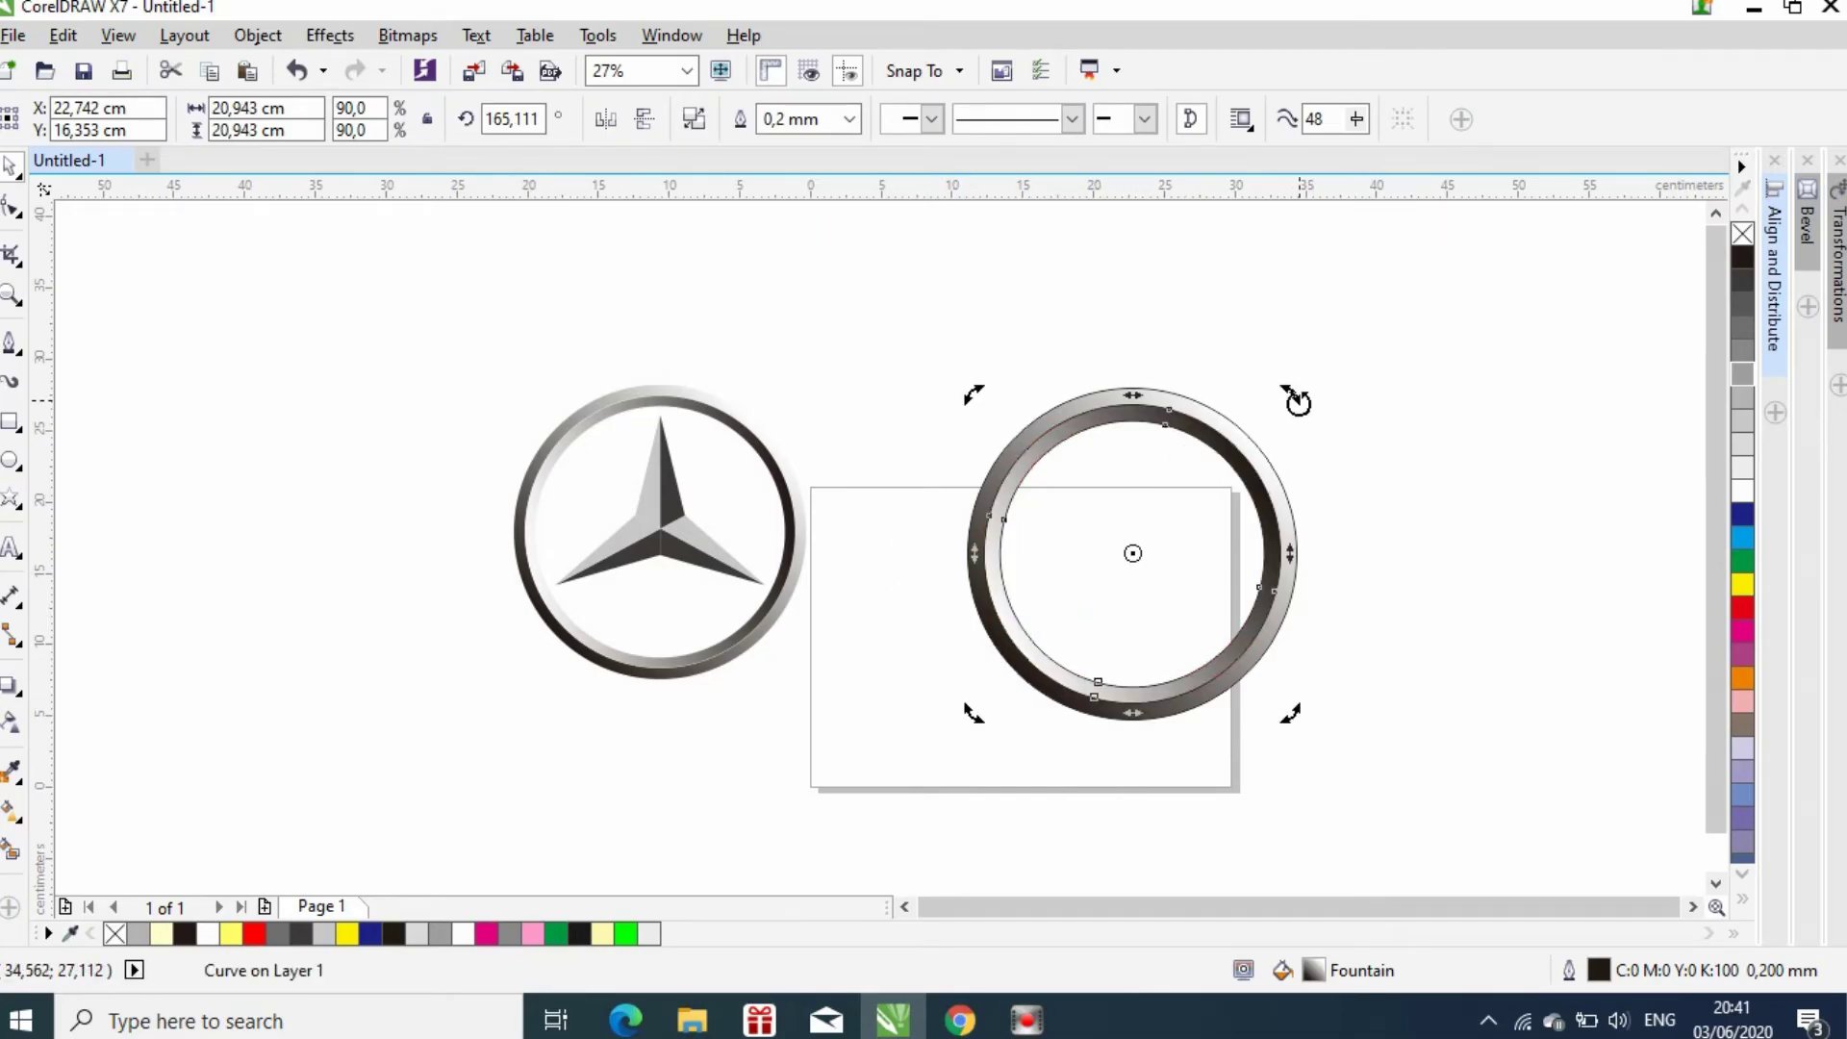
Remove the outline from both gradient rings
drag(878, 343, 1374, 770)
right_click(1742, 233)
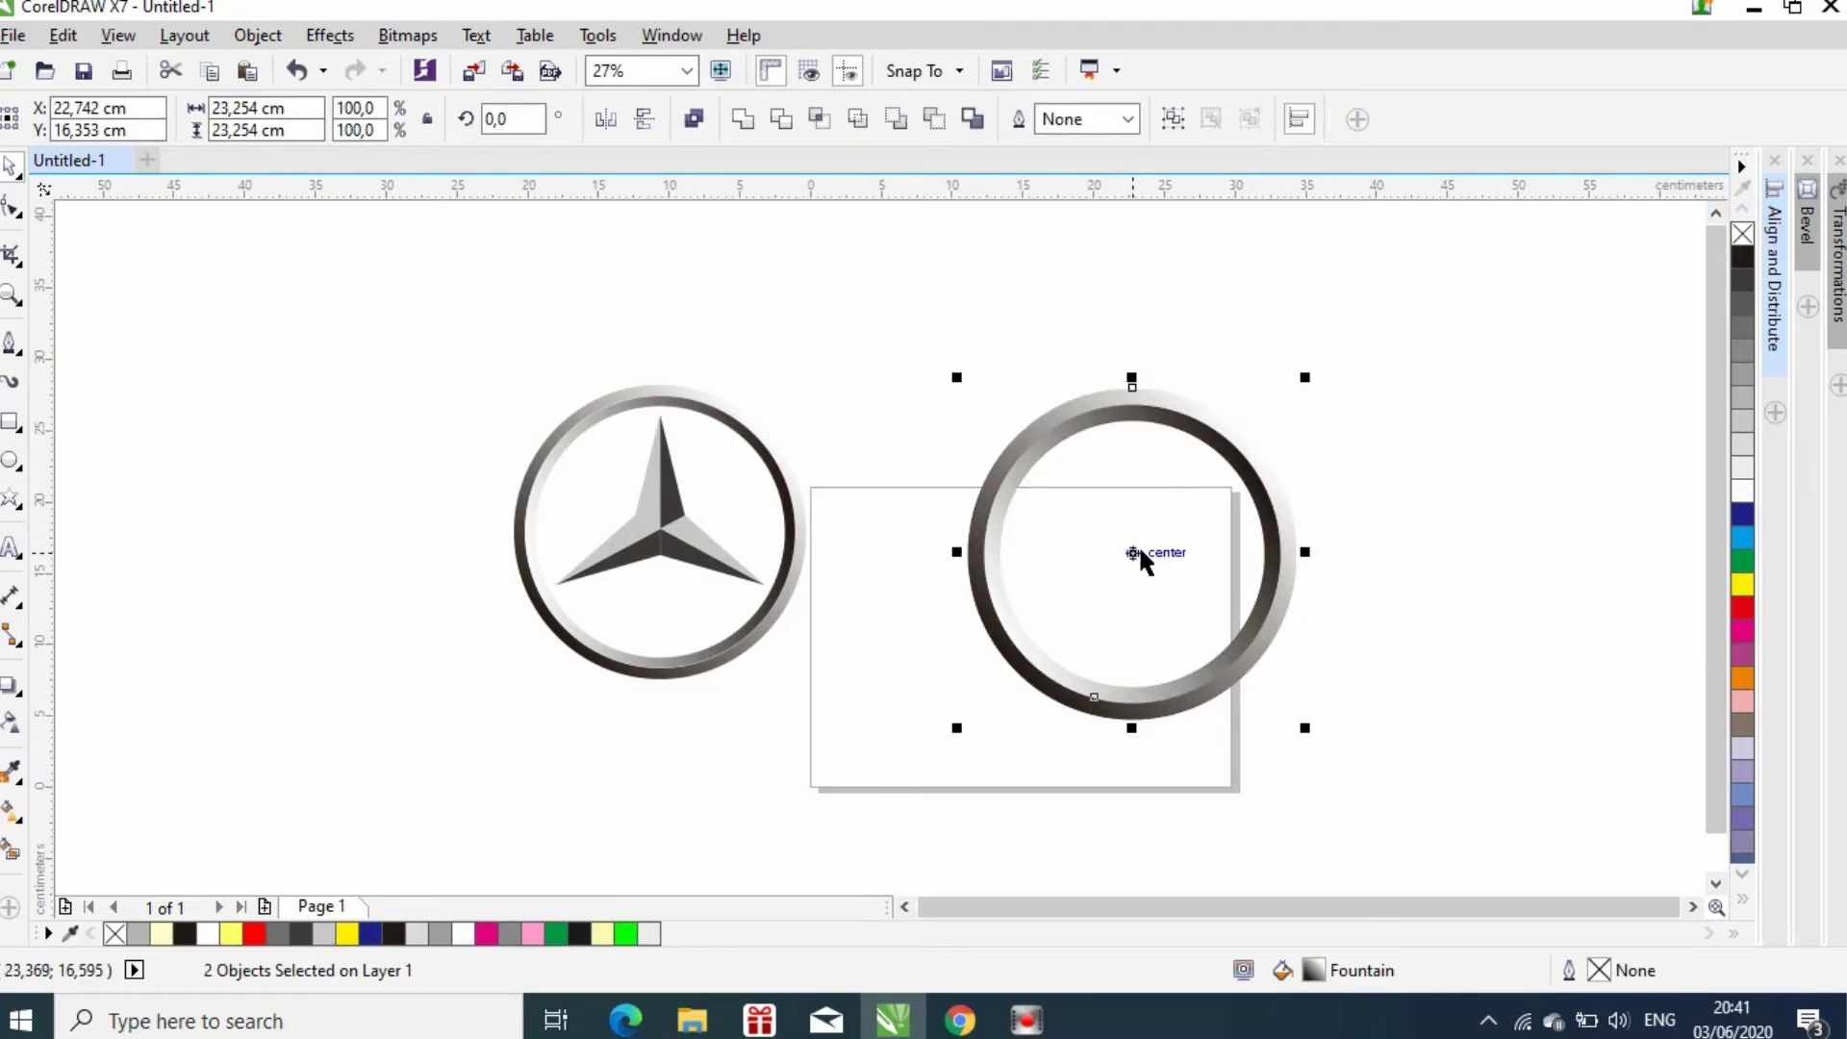
Draw a small ellipse about 2.4 by 2.1 cm near the middle of the rings
key(z)
drag(910, 362, 1324, 732)
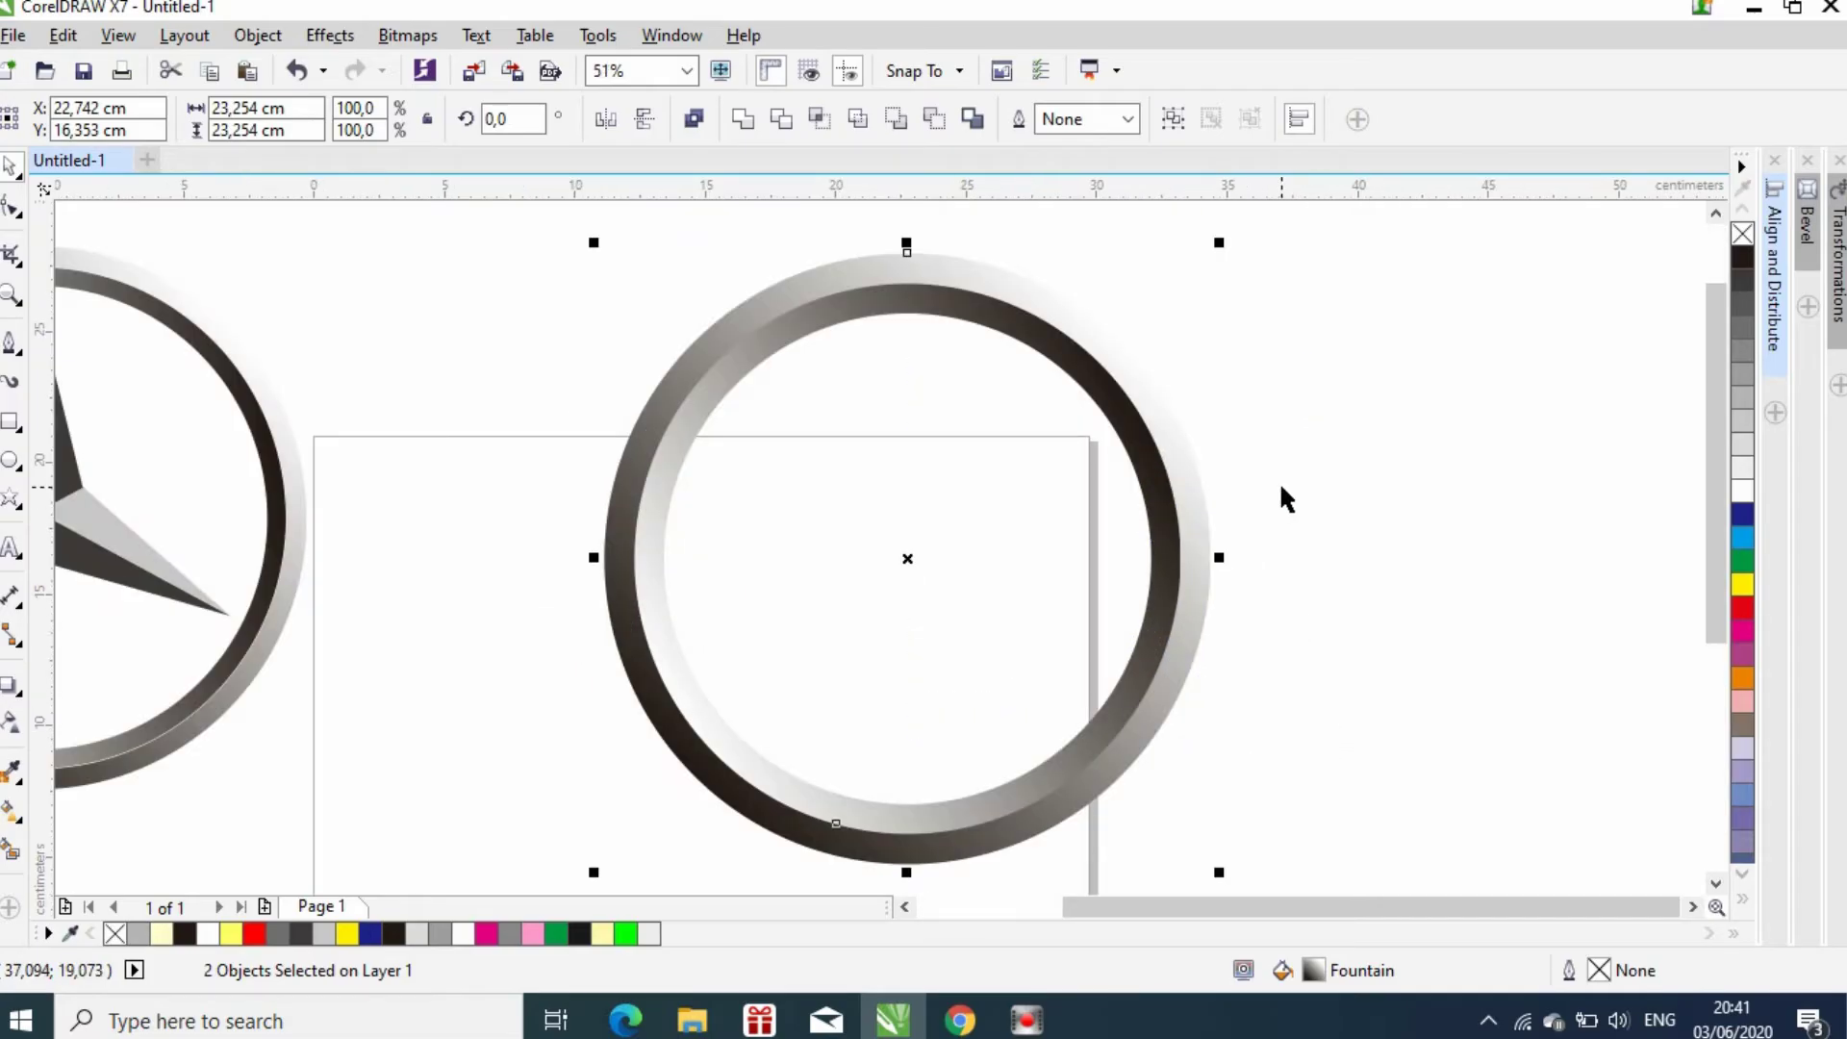
click(14, 460)
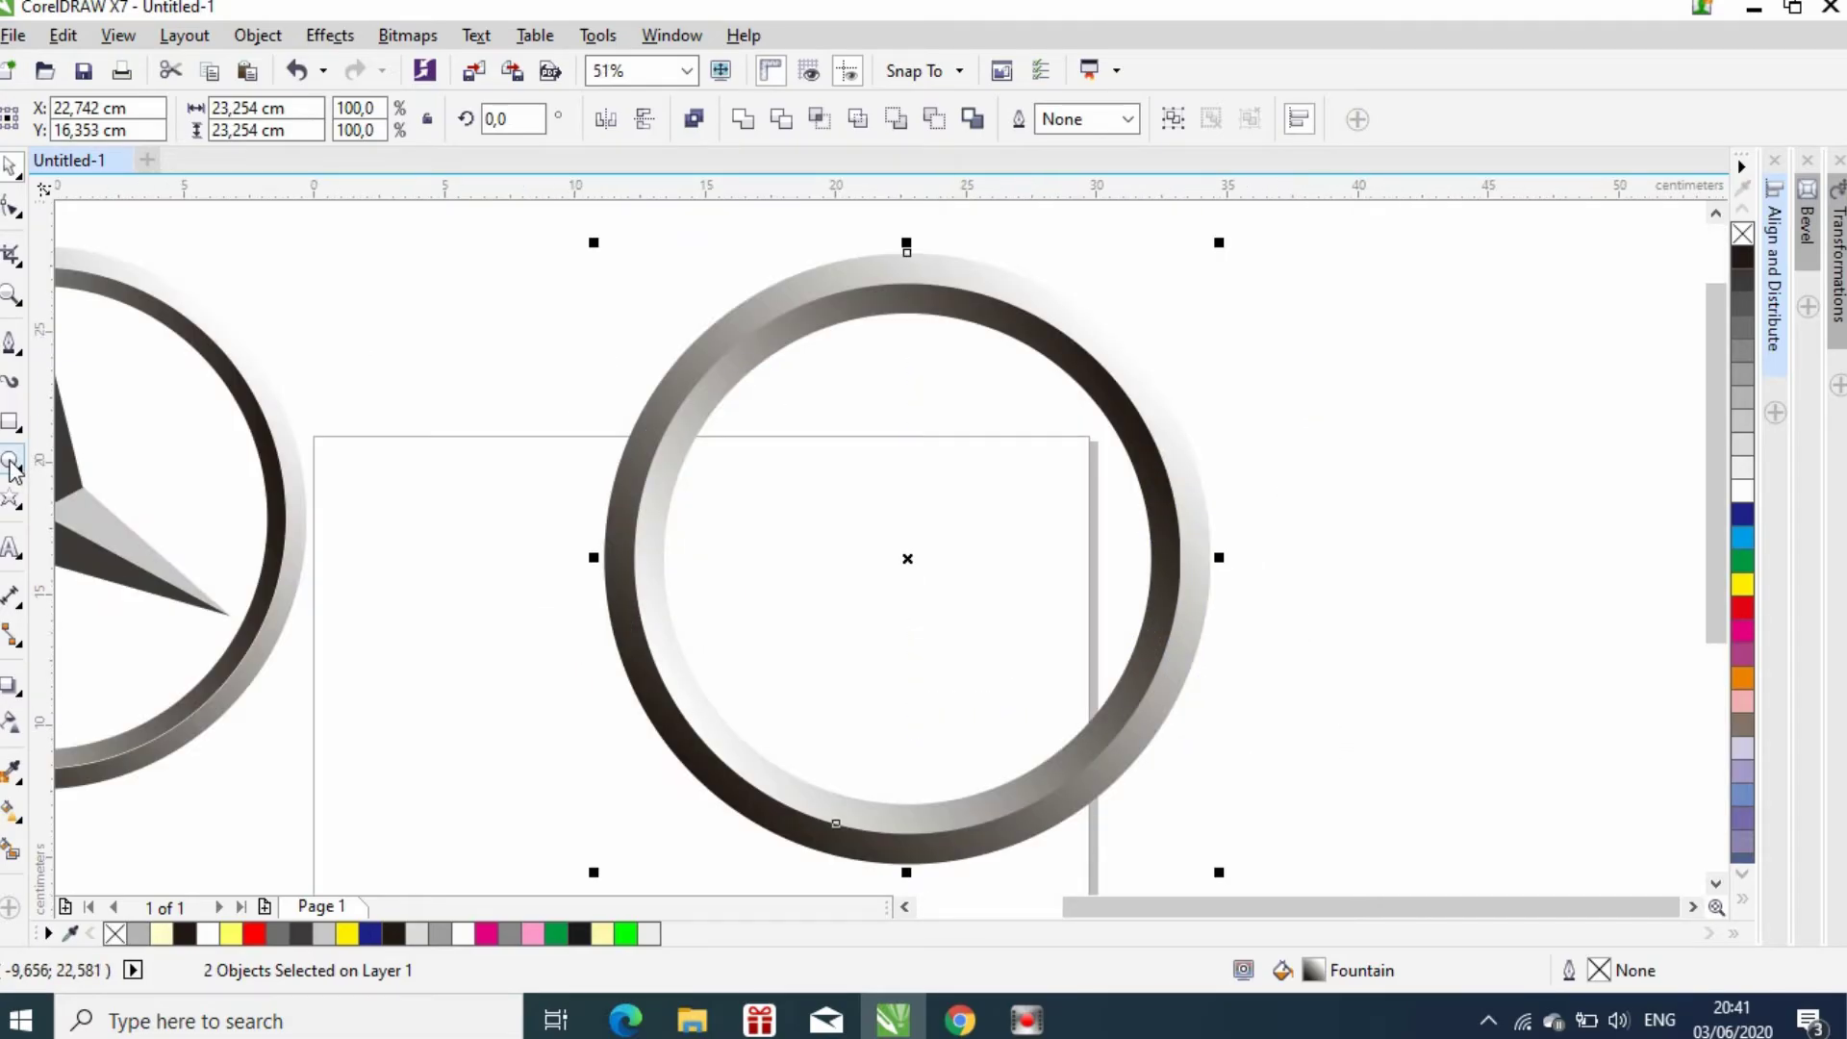
drag(878, 540, 940, 596)
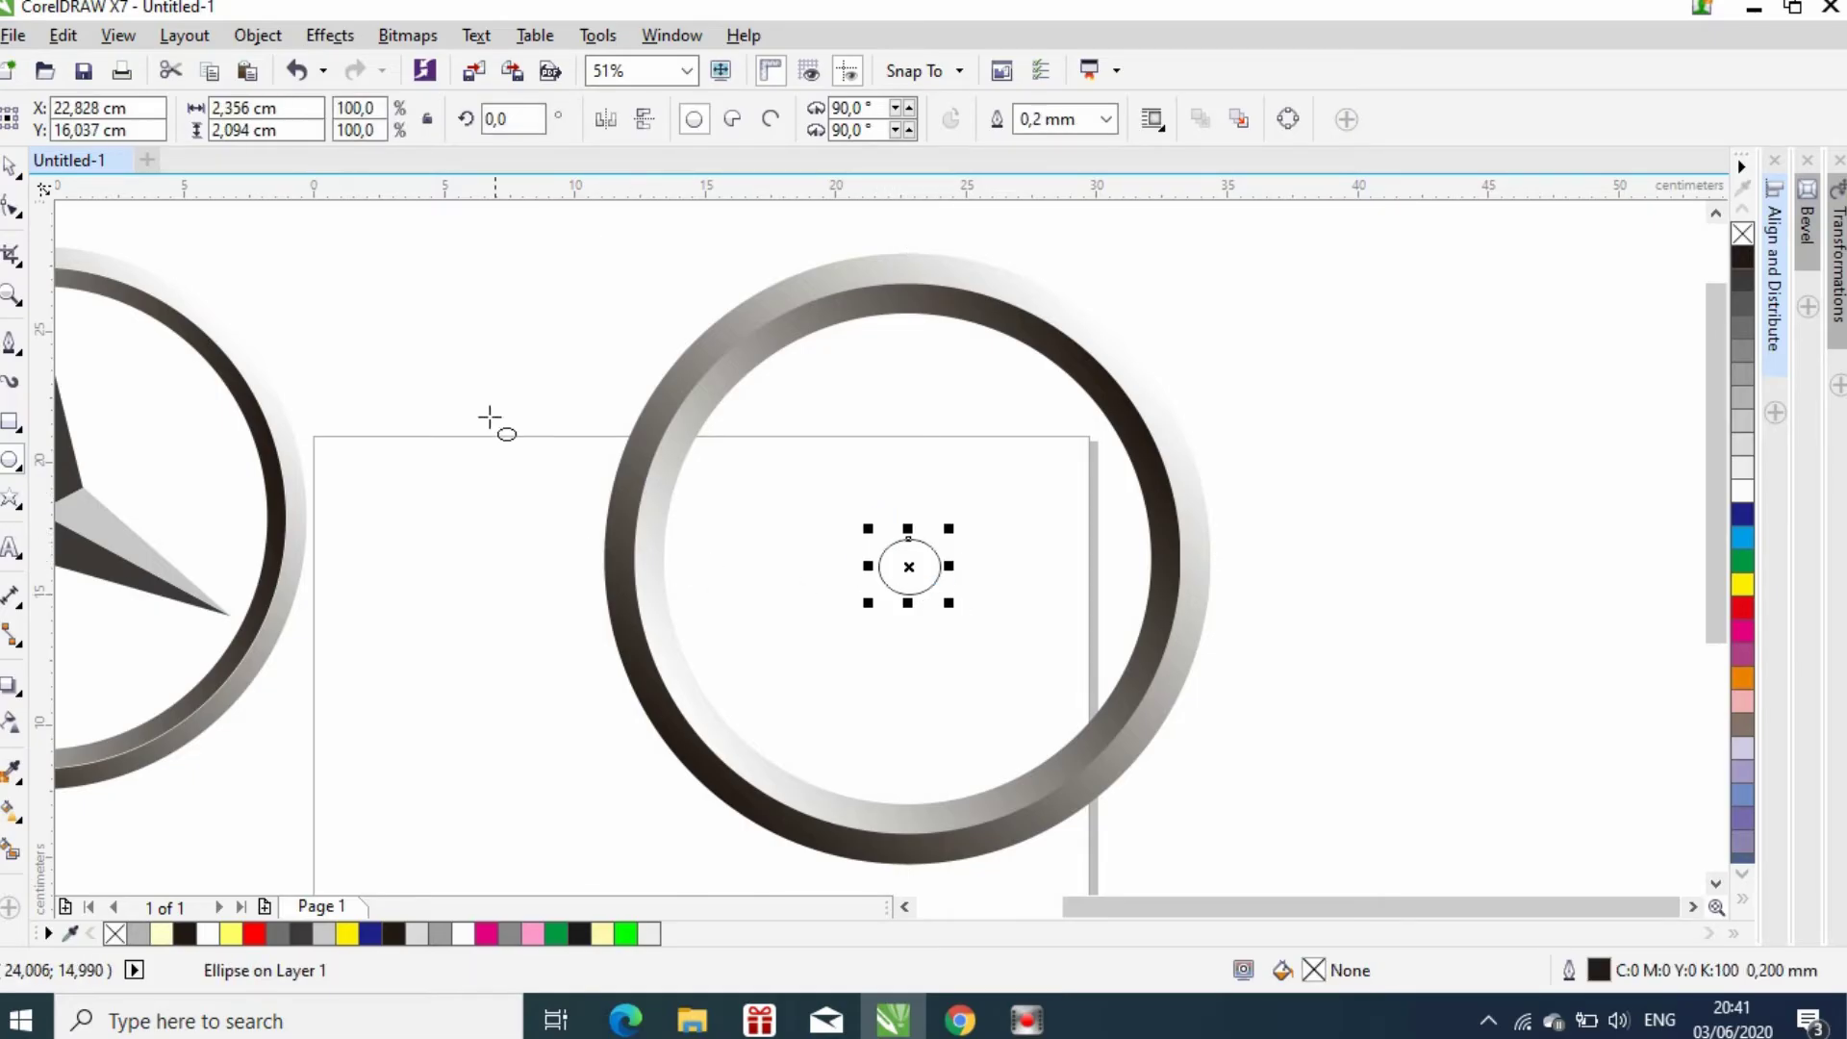
Align the small ellipse and both rings on their horizontal and vertical centres
click(10, 165)
drag(367, 248, 1262, 880)
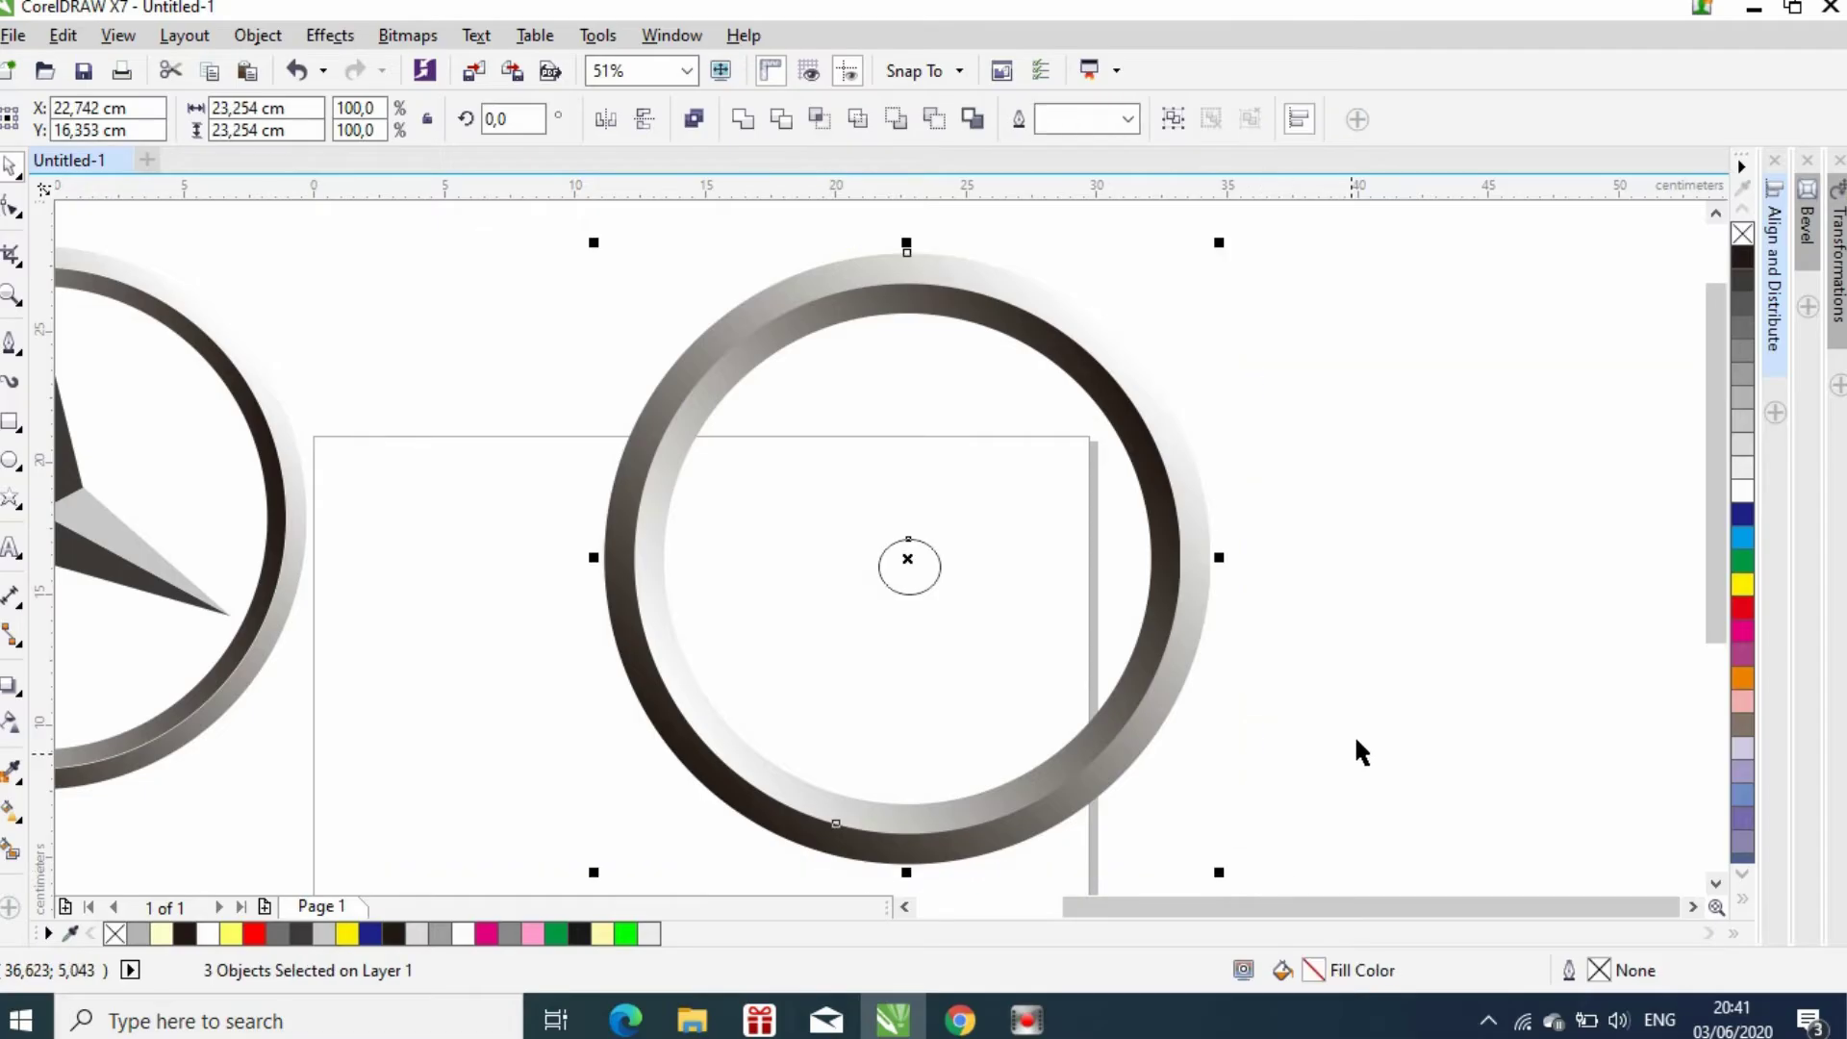
click(1775, 327)
click(1486, 224)
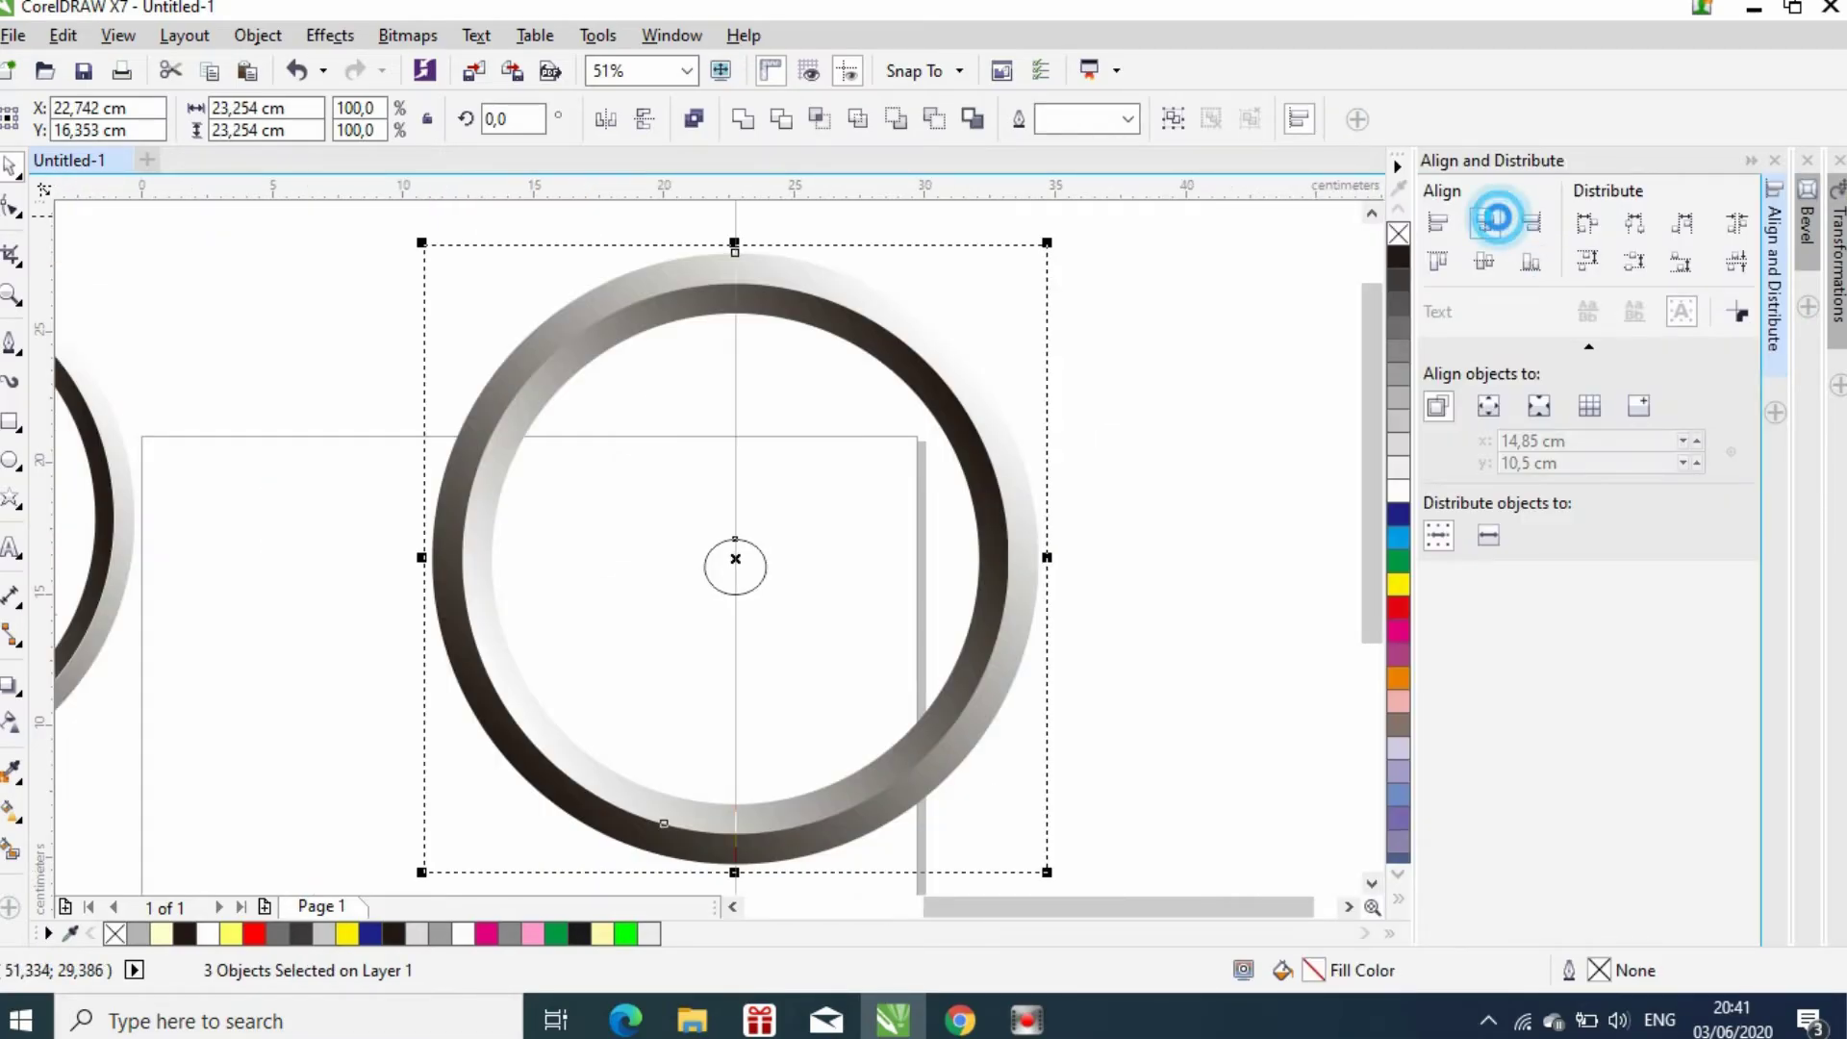
click(1486, 264)
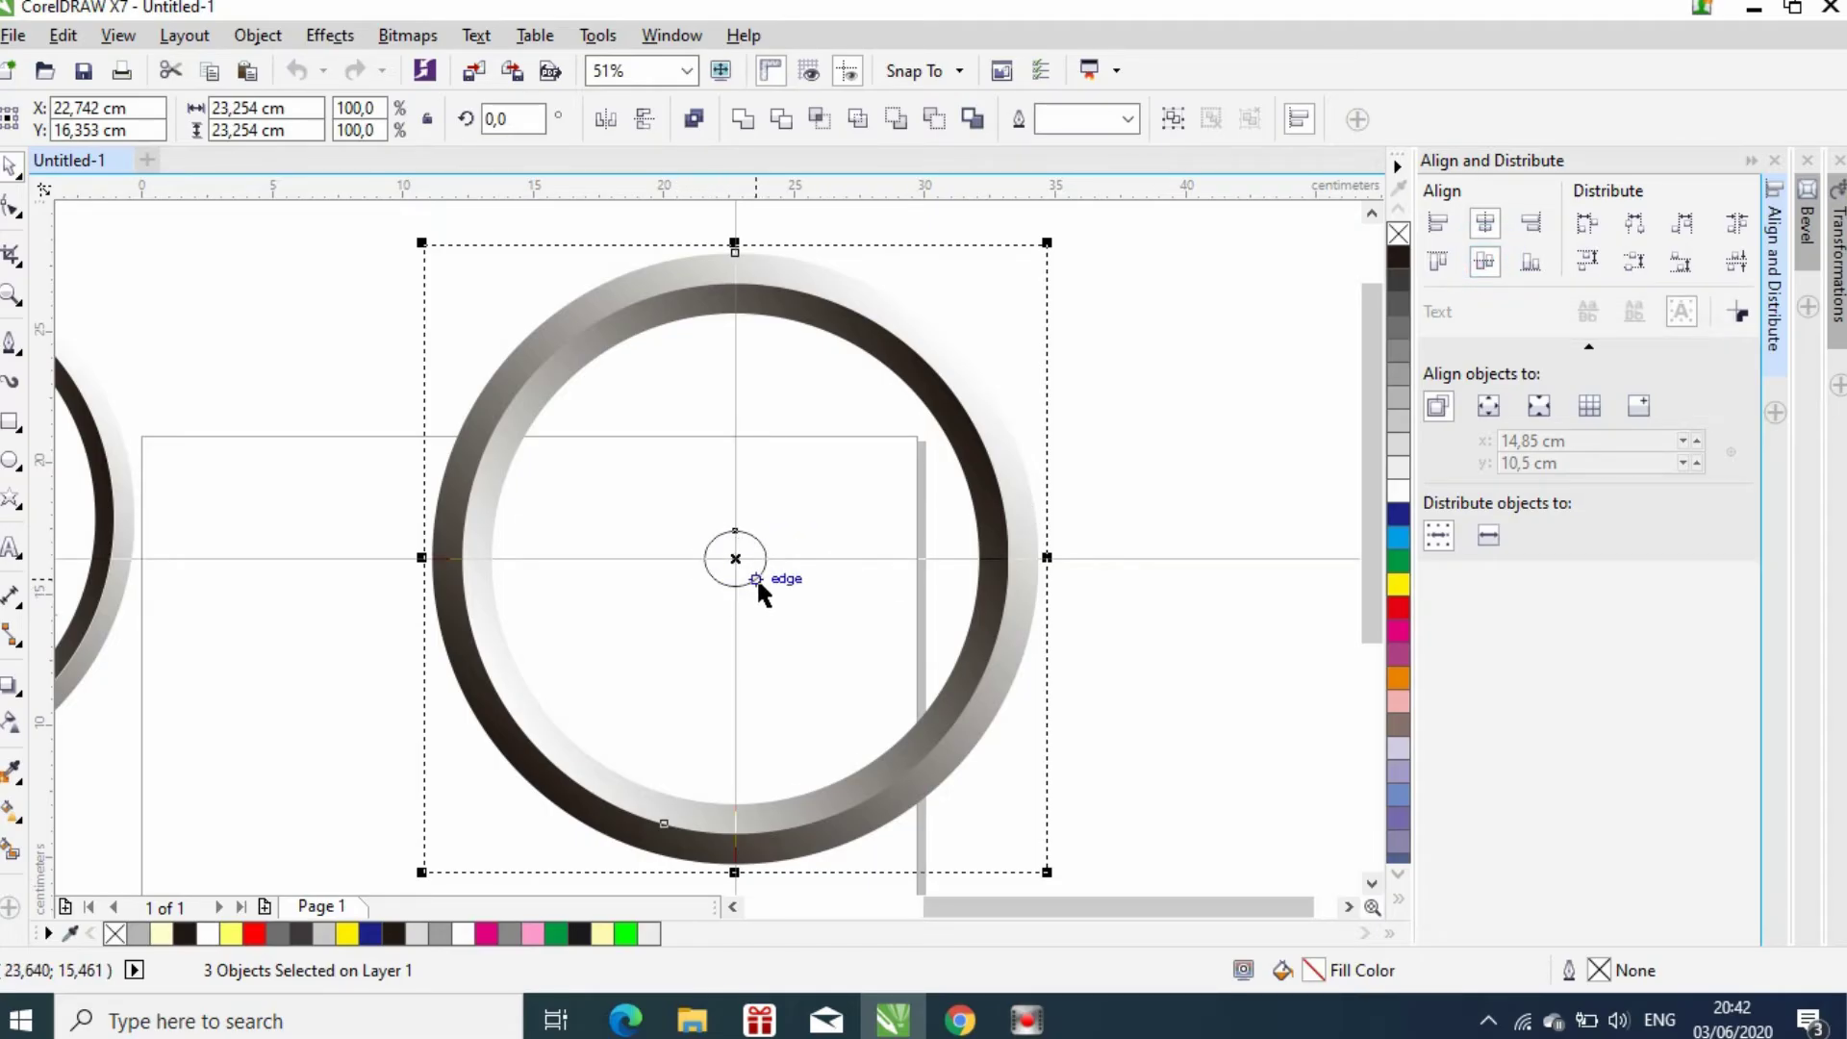
Draw a five-pointed star about 16 by 14.5 cm and move it inside the rings
click(13, 500)
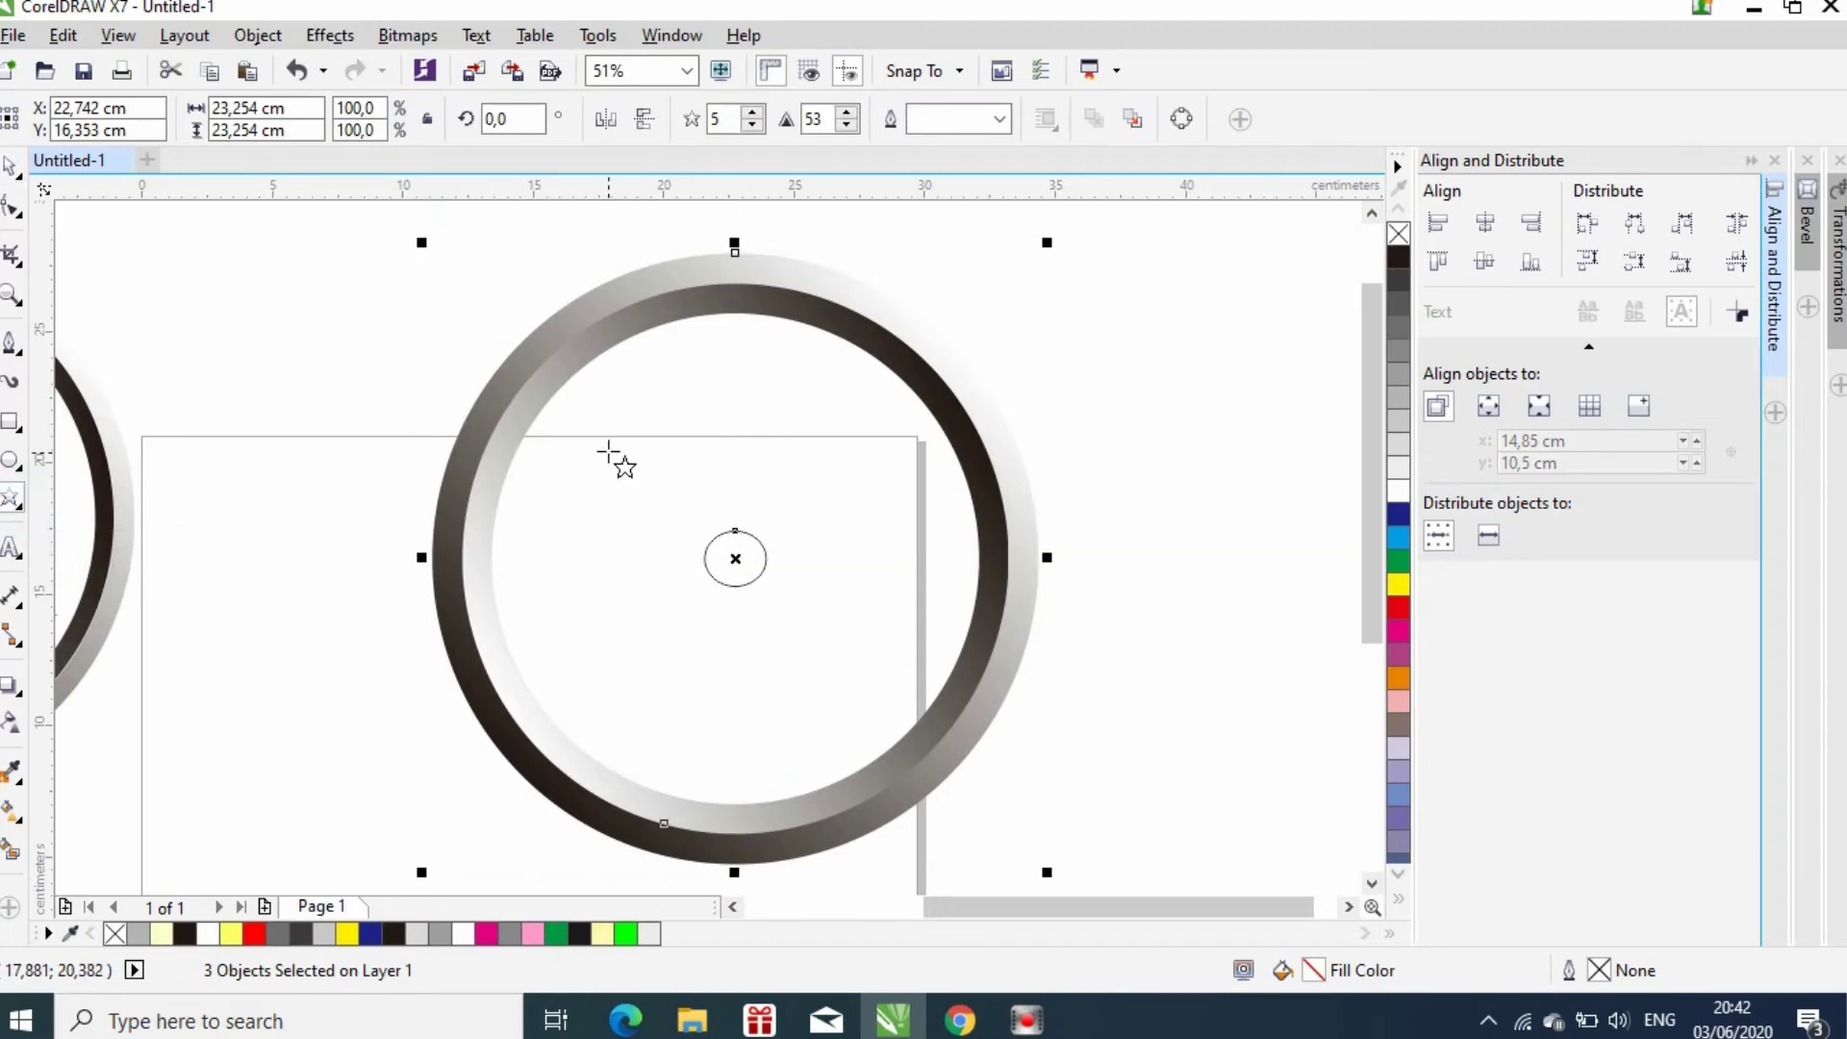
drag(608, 351, 1043, 775)
click(10, 171)
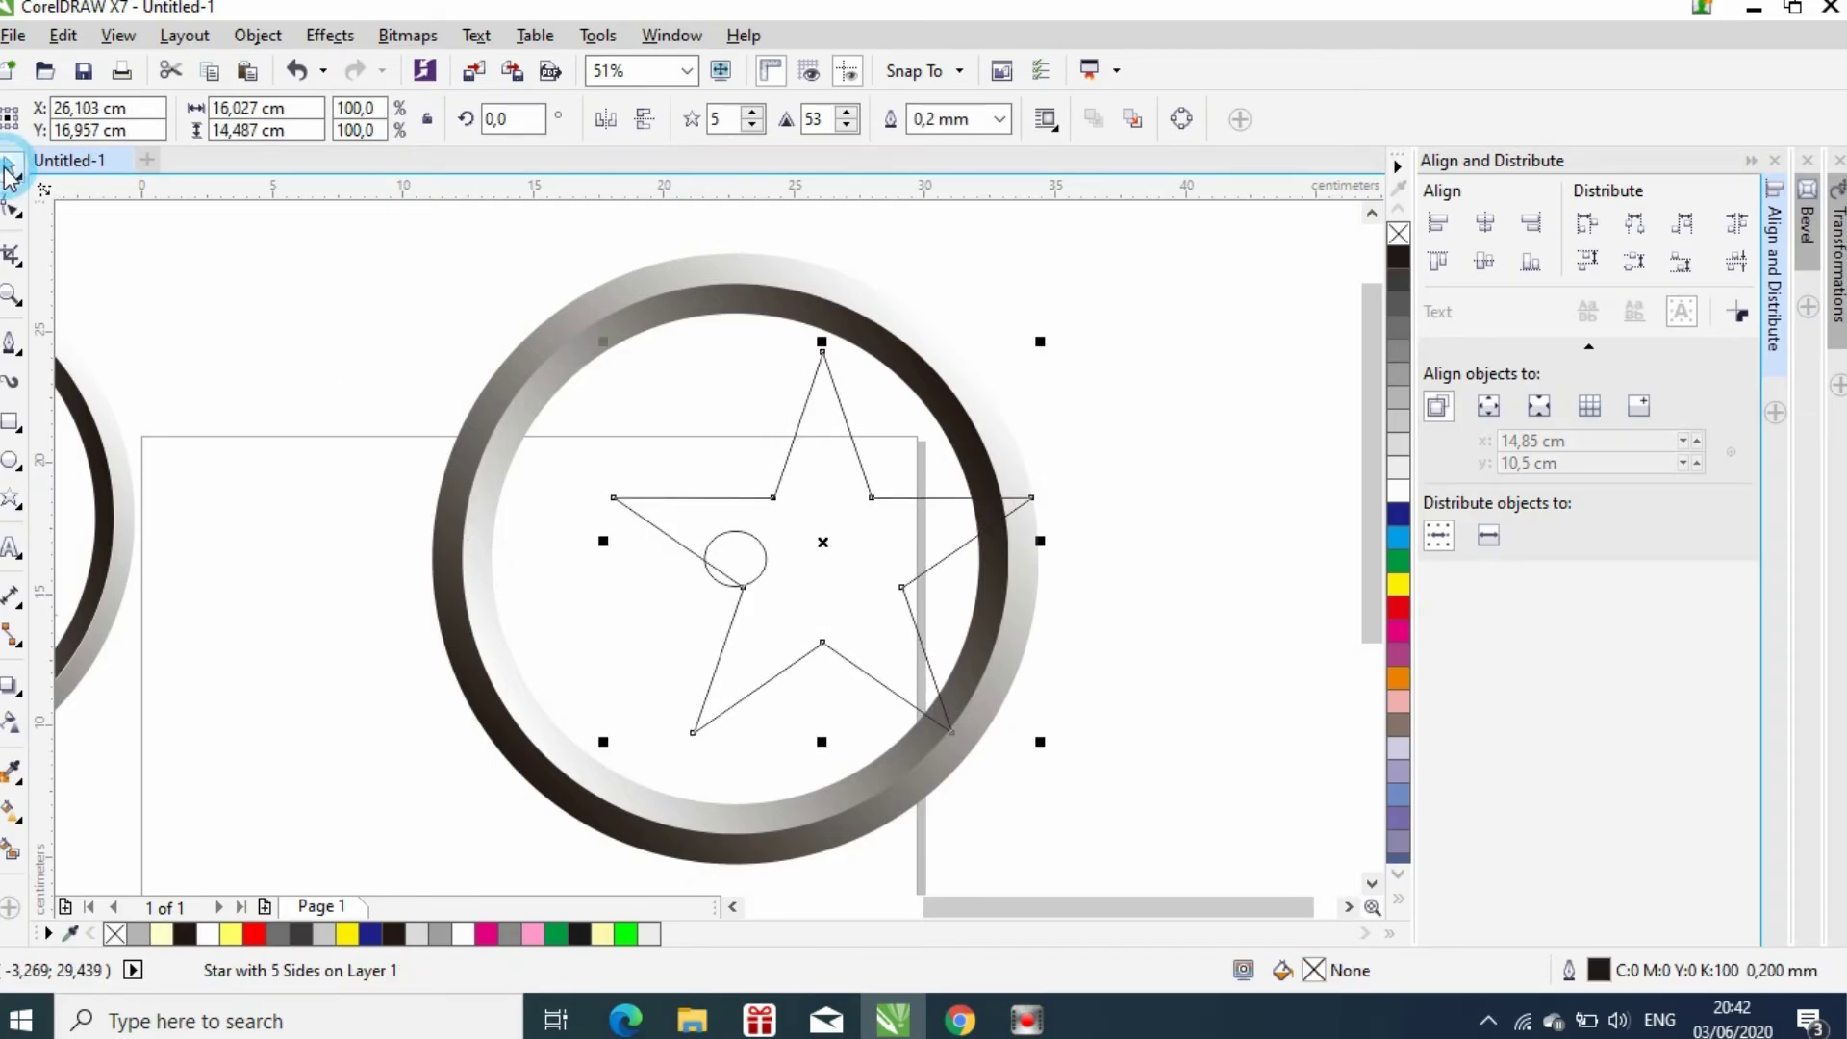
drag(855, 583, 758, 590)
Align the star, the small ellipse and both rings on their horizontal and vertical centres
drag(346, 255, 1106, 877)
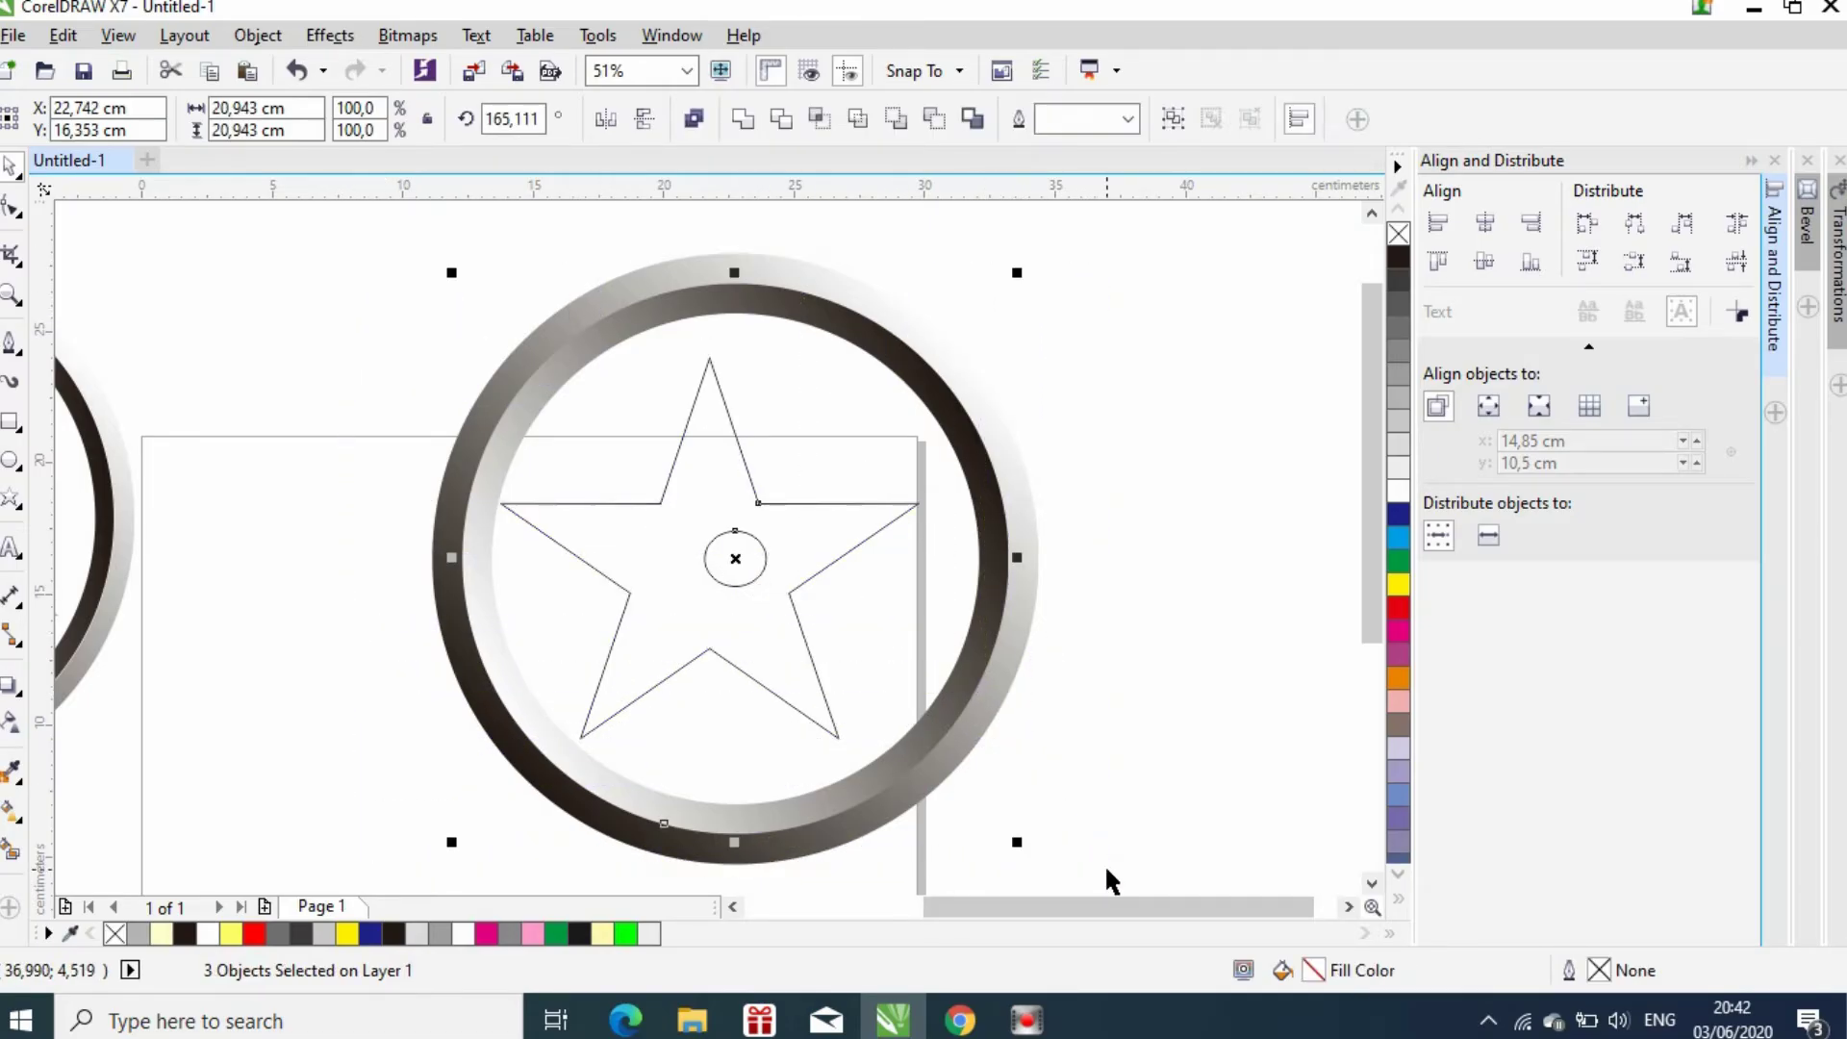
drag(391, 231, 1066, 868)
click(1488, 224)
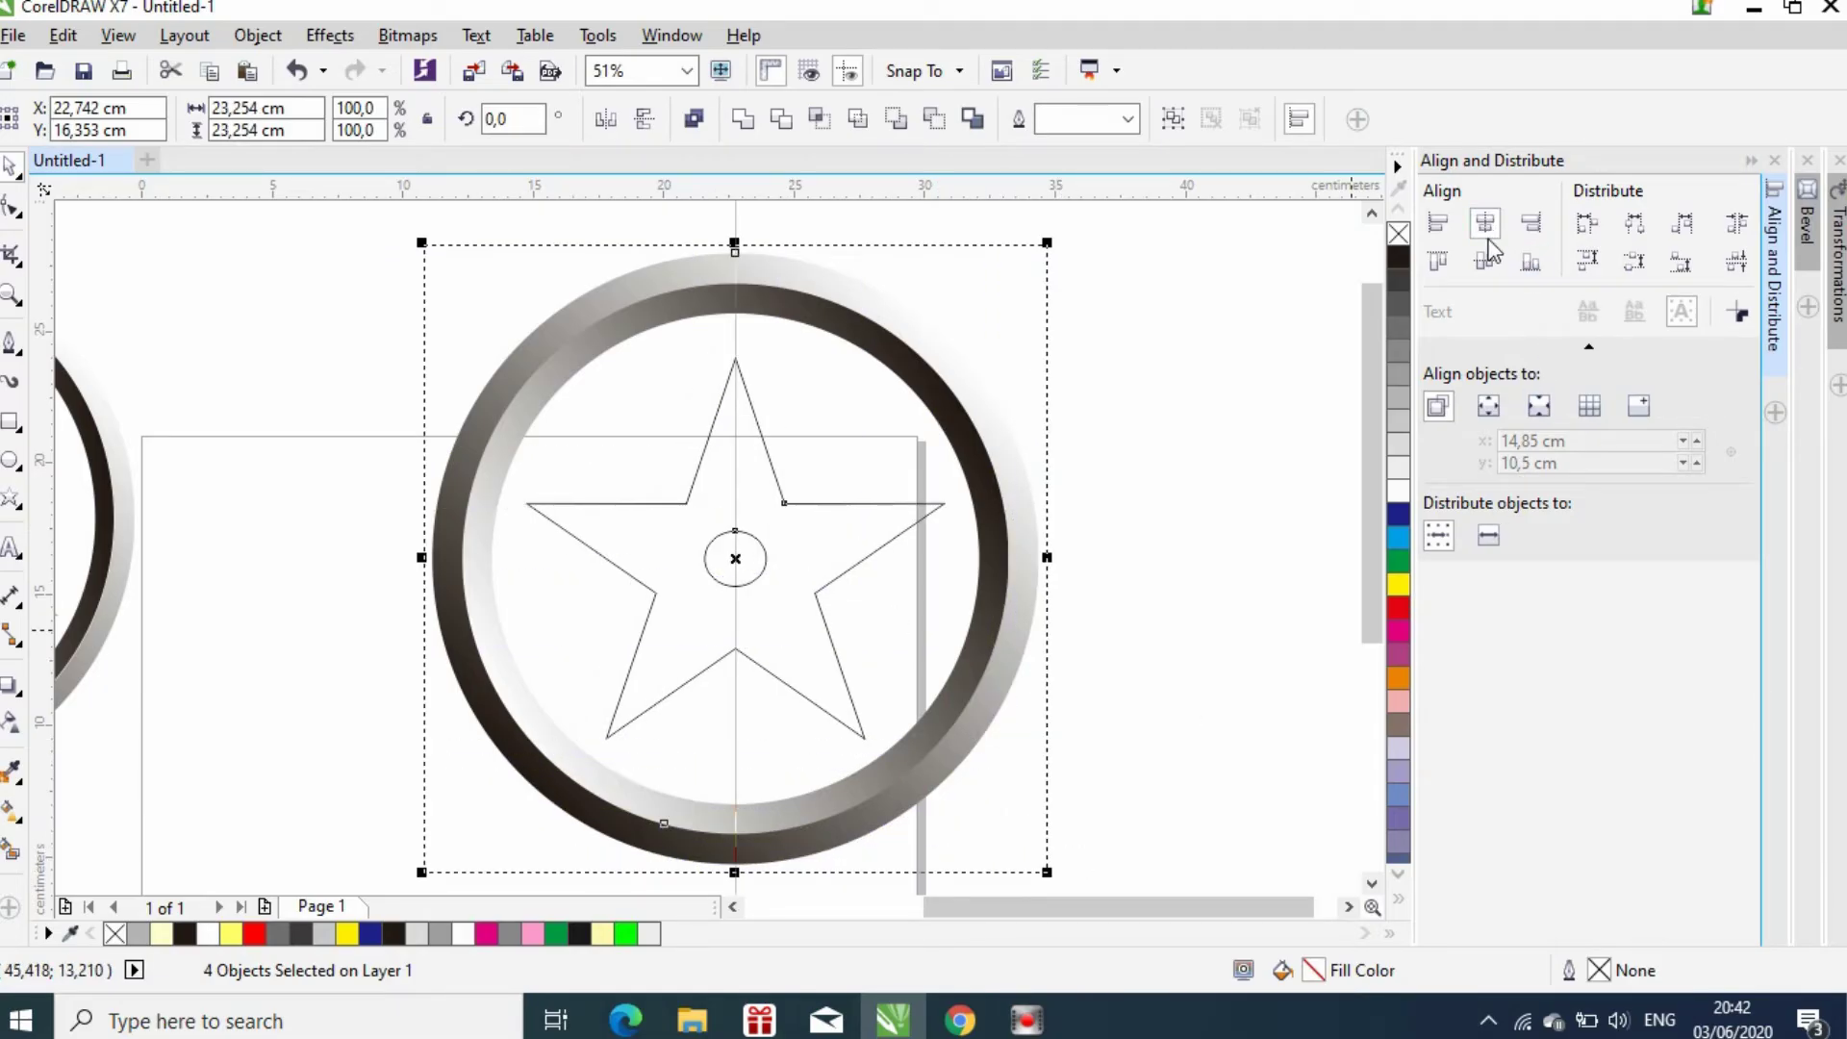
click(1485, 262)
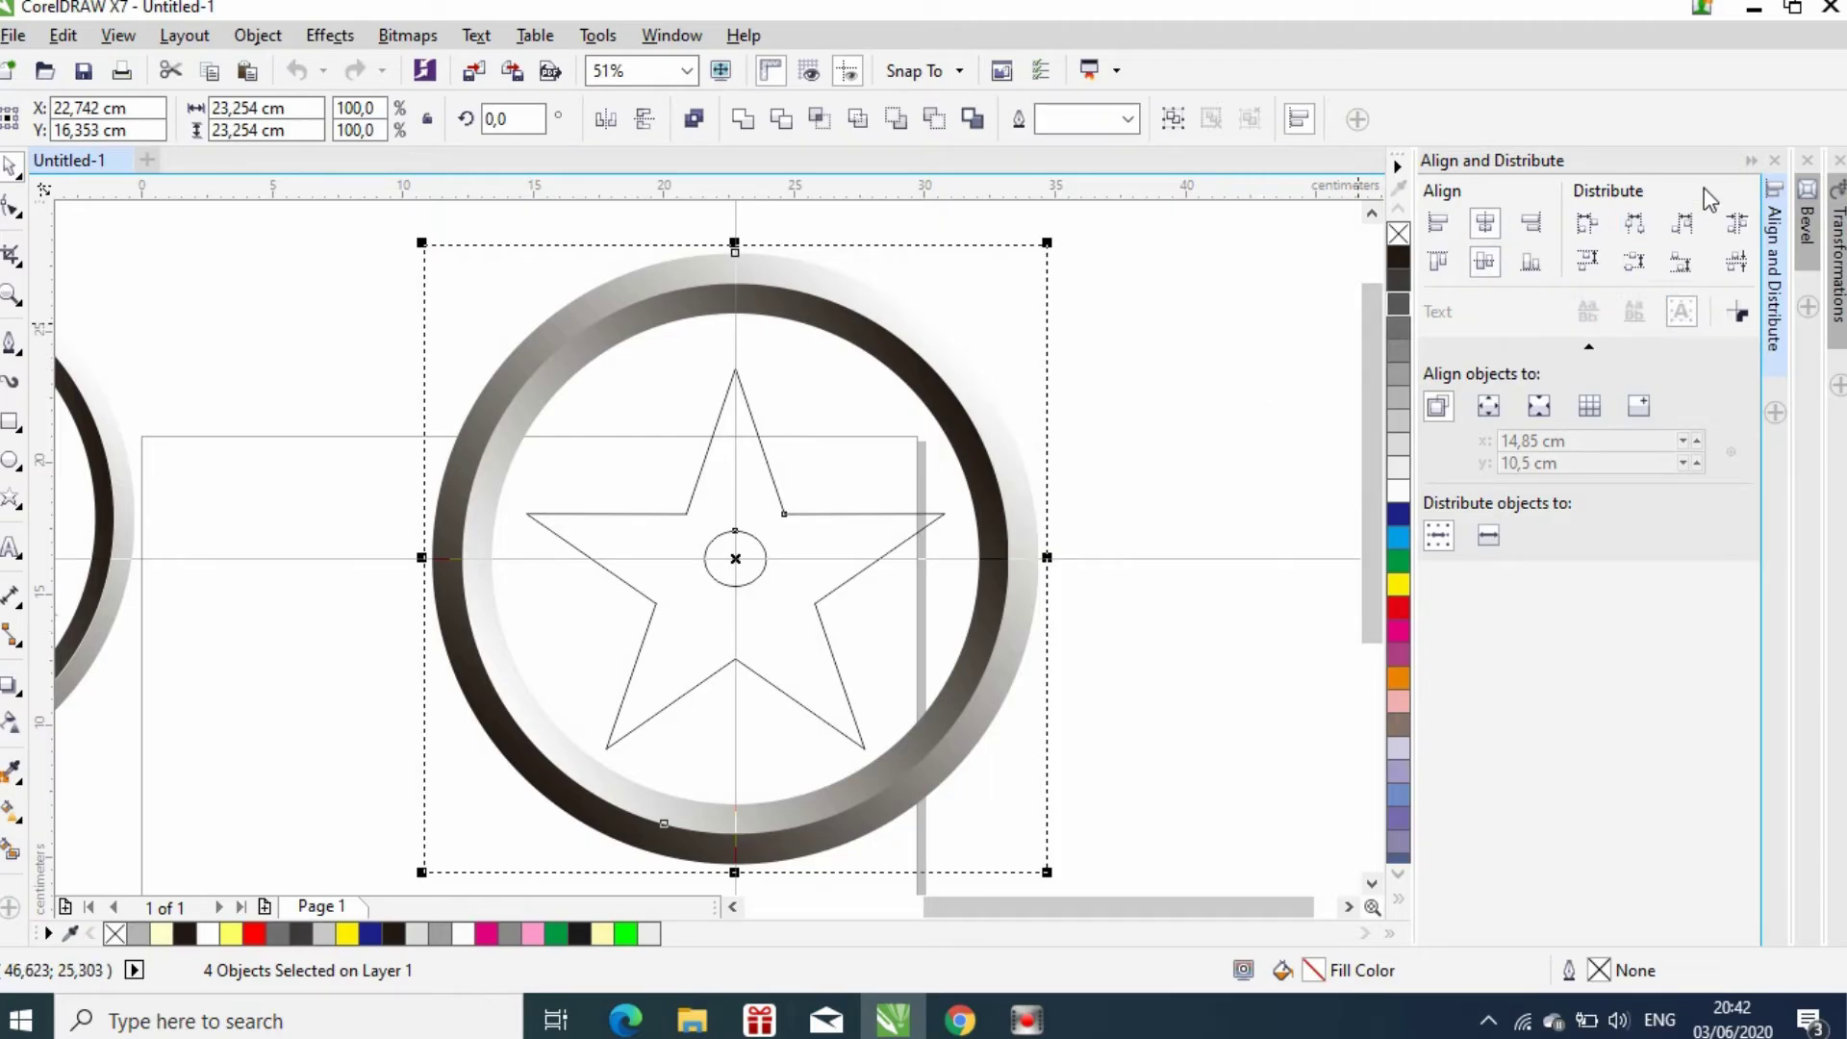
Move the star straight up by about 0.5 cm within the rings
click(1107, 330)
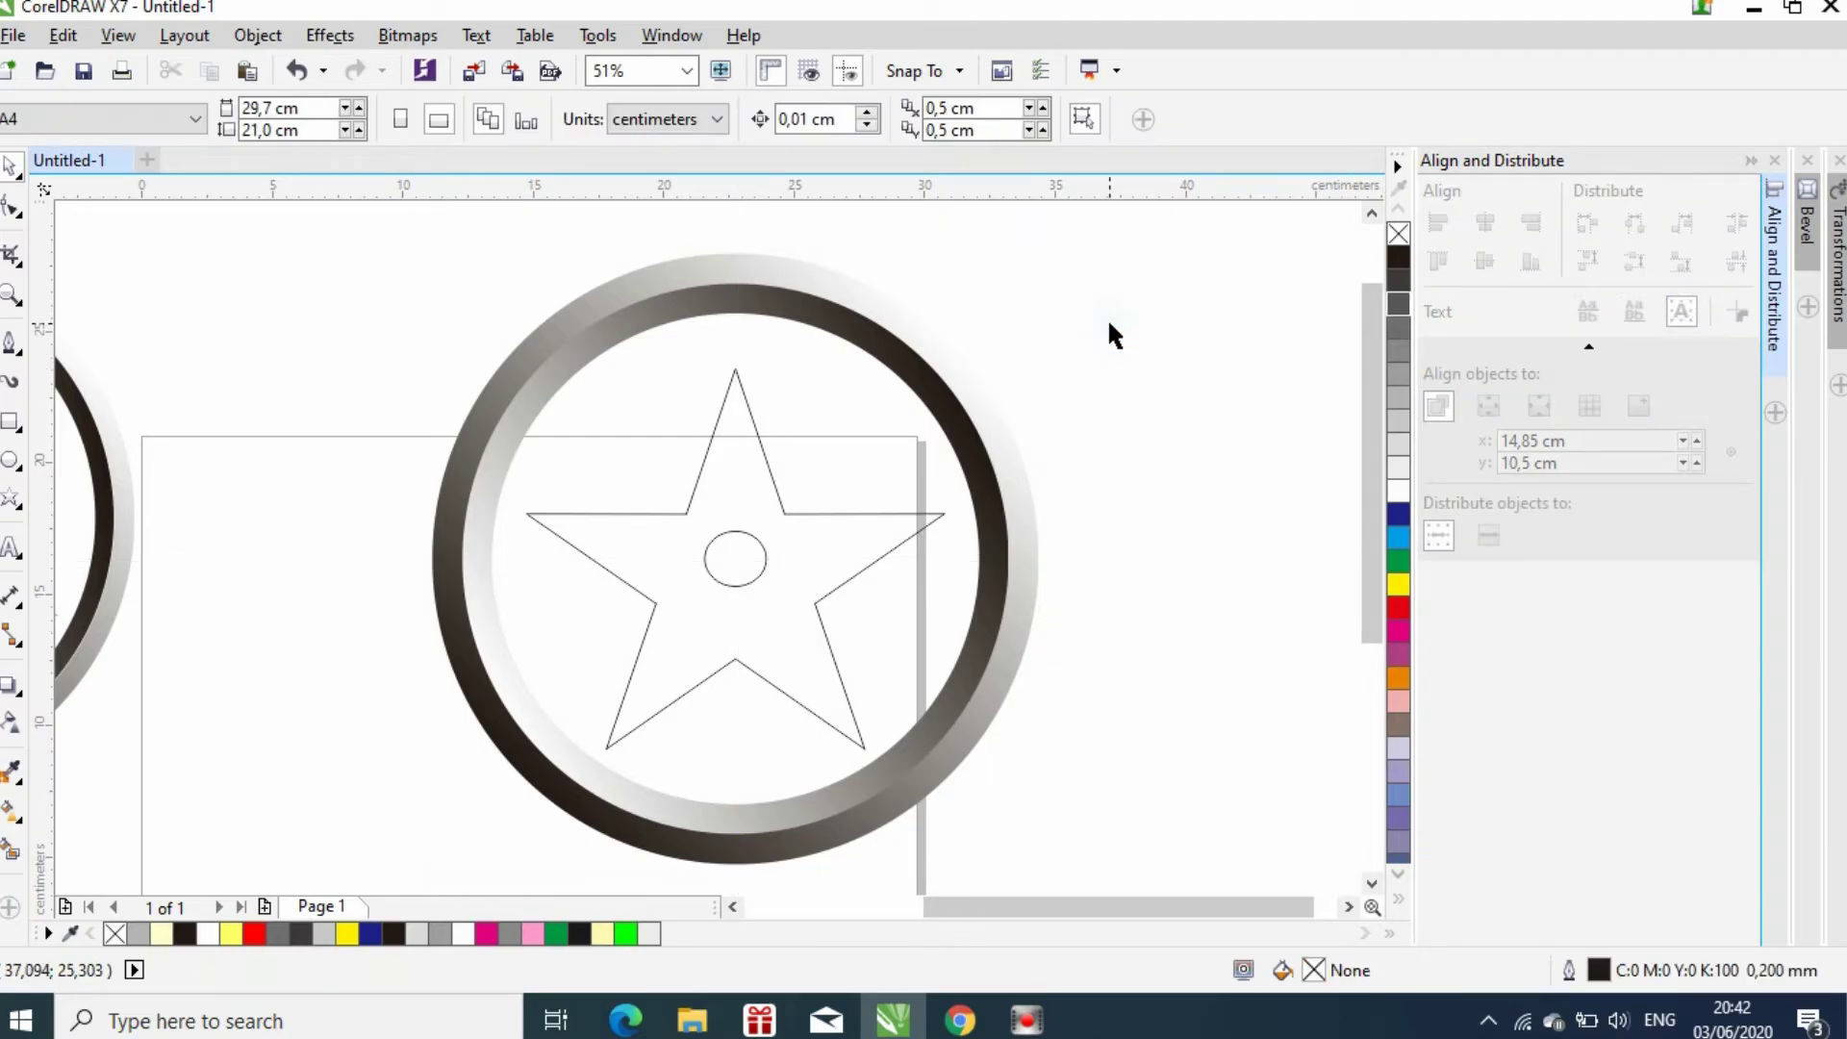
click(827, 554)
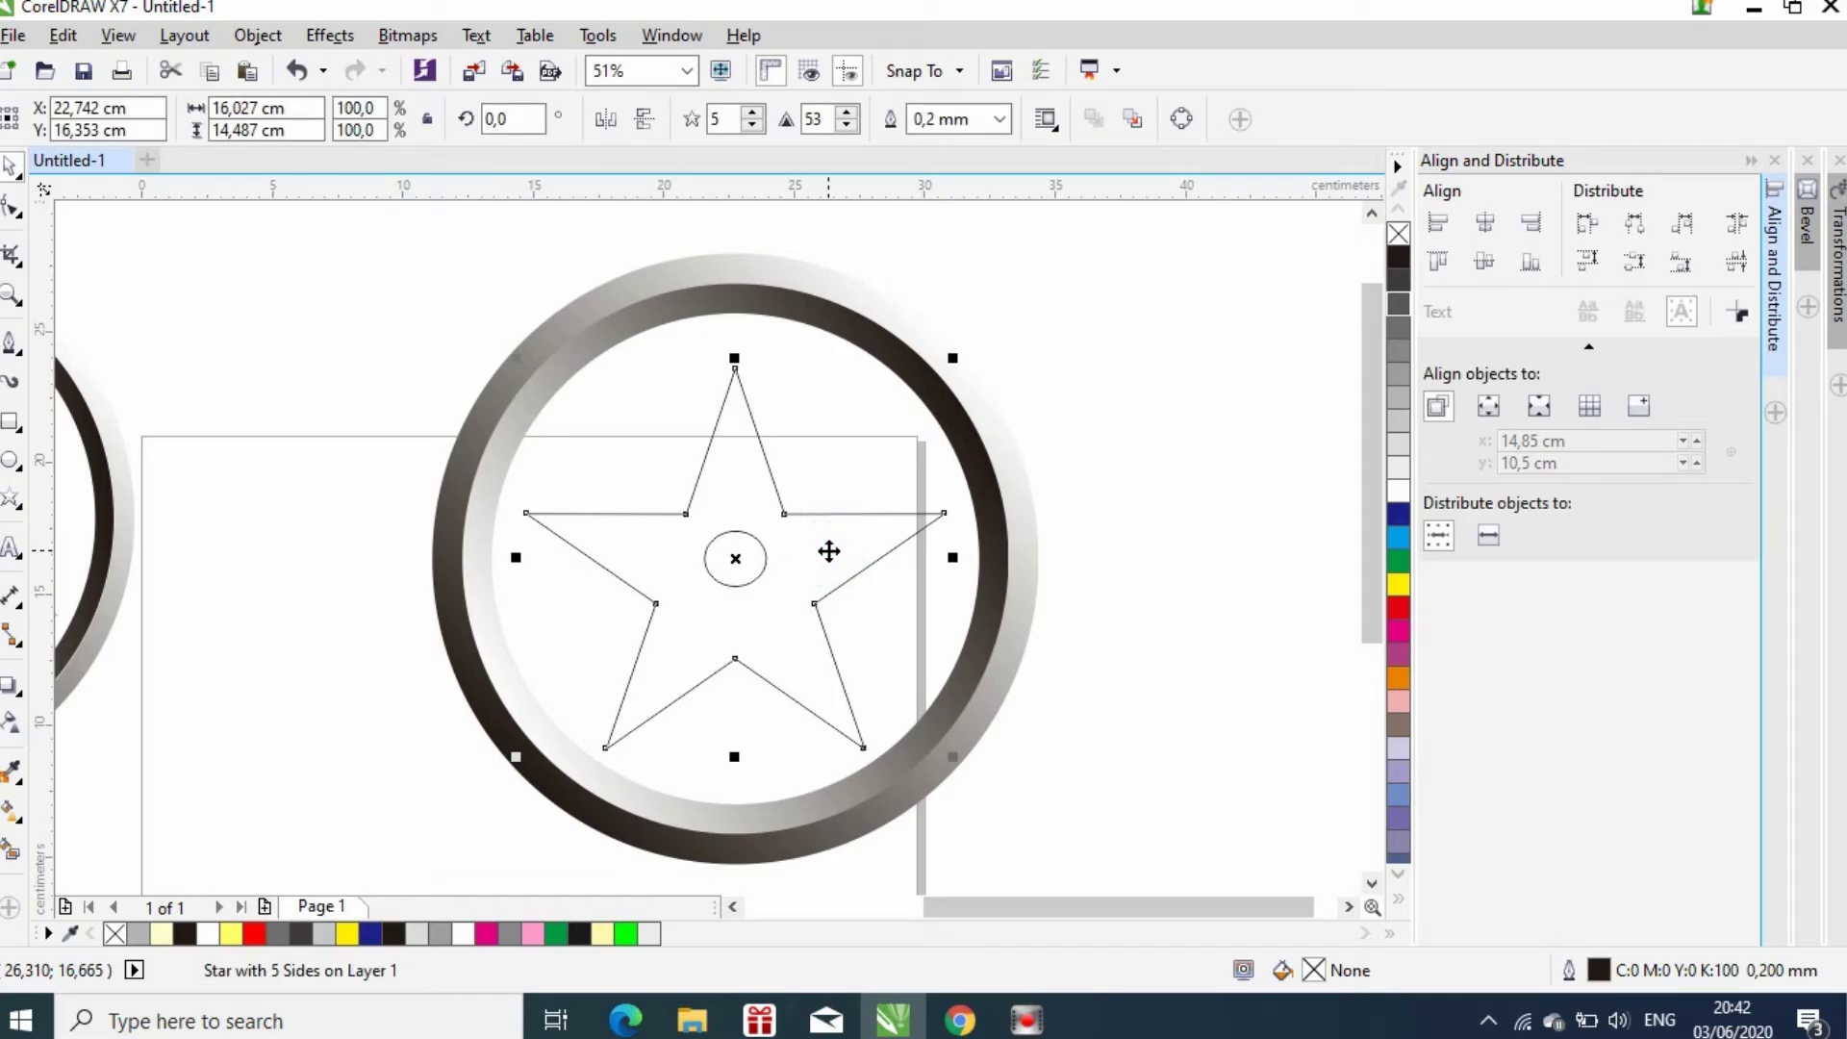
drag(821, 550, 819, 538)
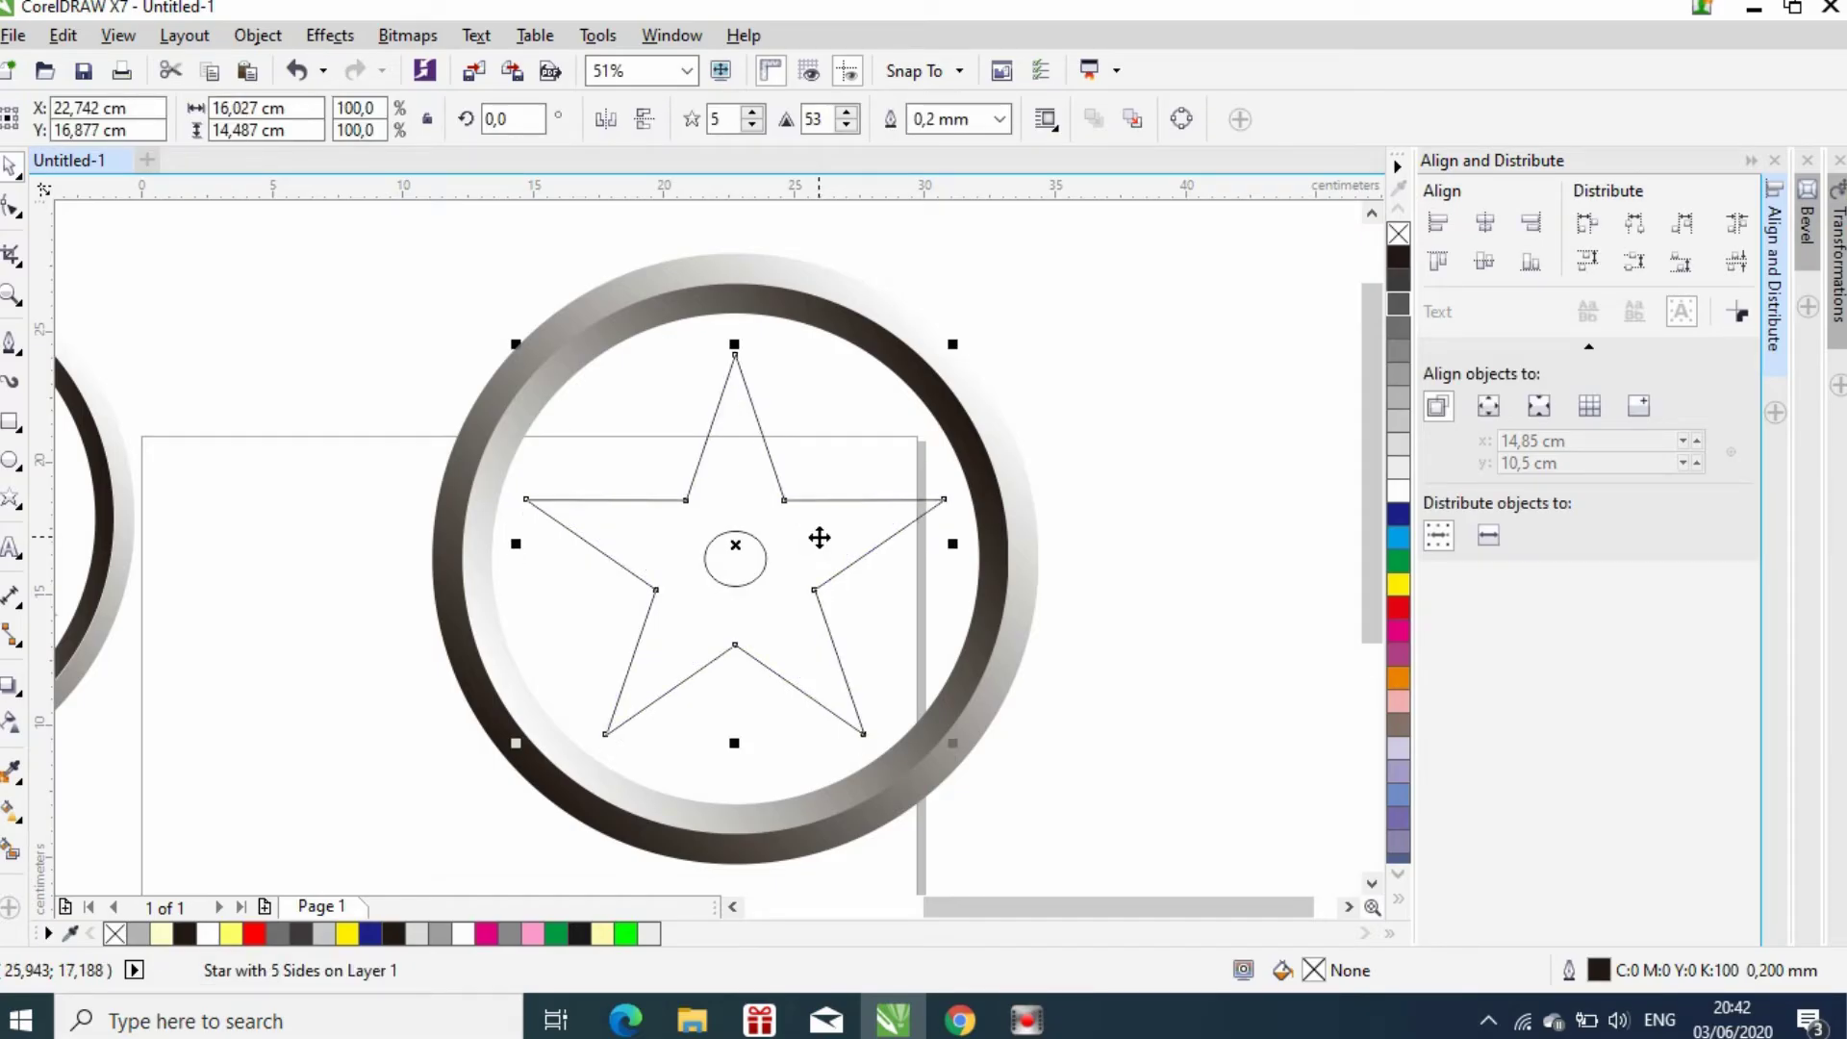
Place the star's rotation centre on the centre of the small ellipse and delete the ellipse
click(818, 538)
drag(736, 546, 737, 555)
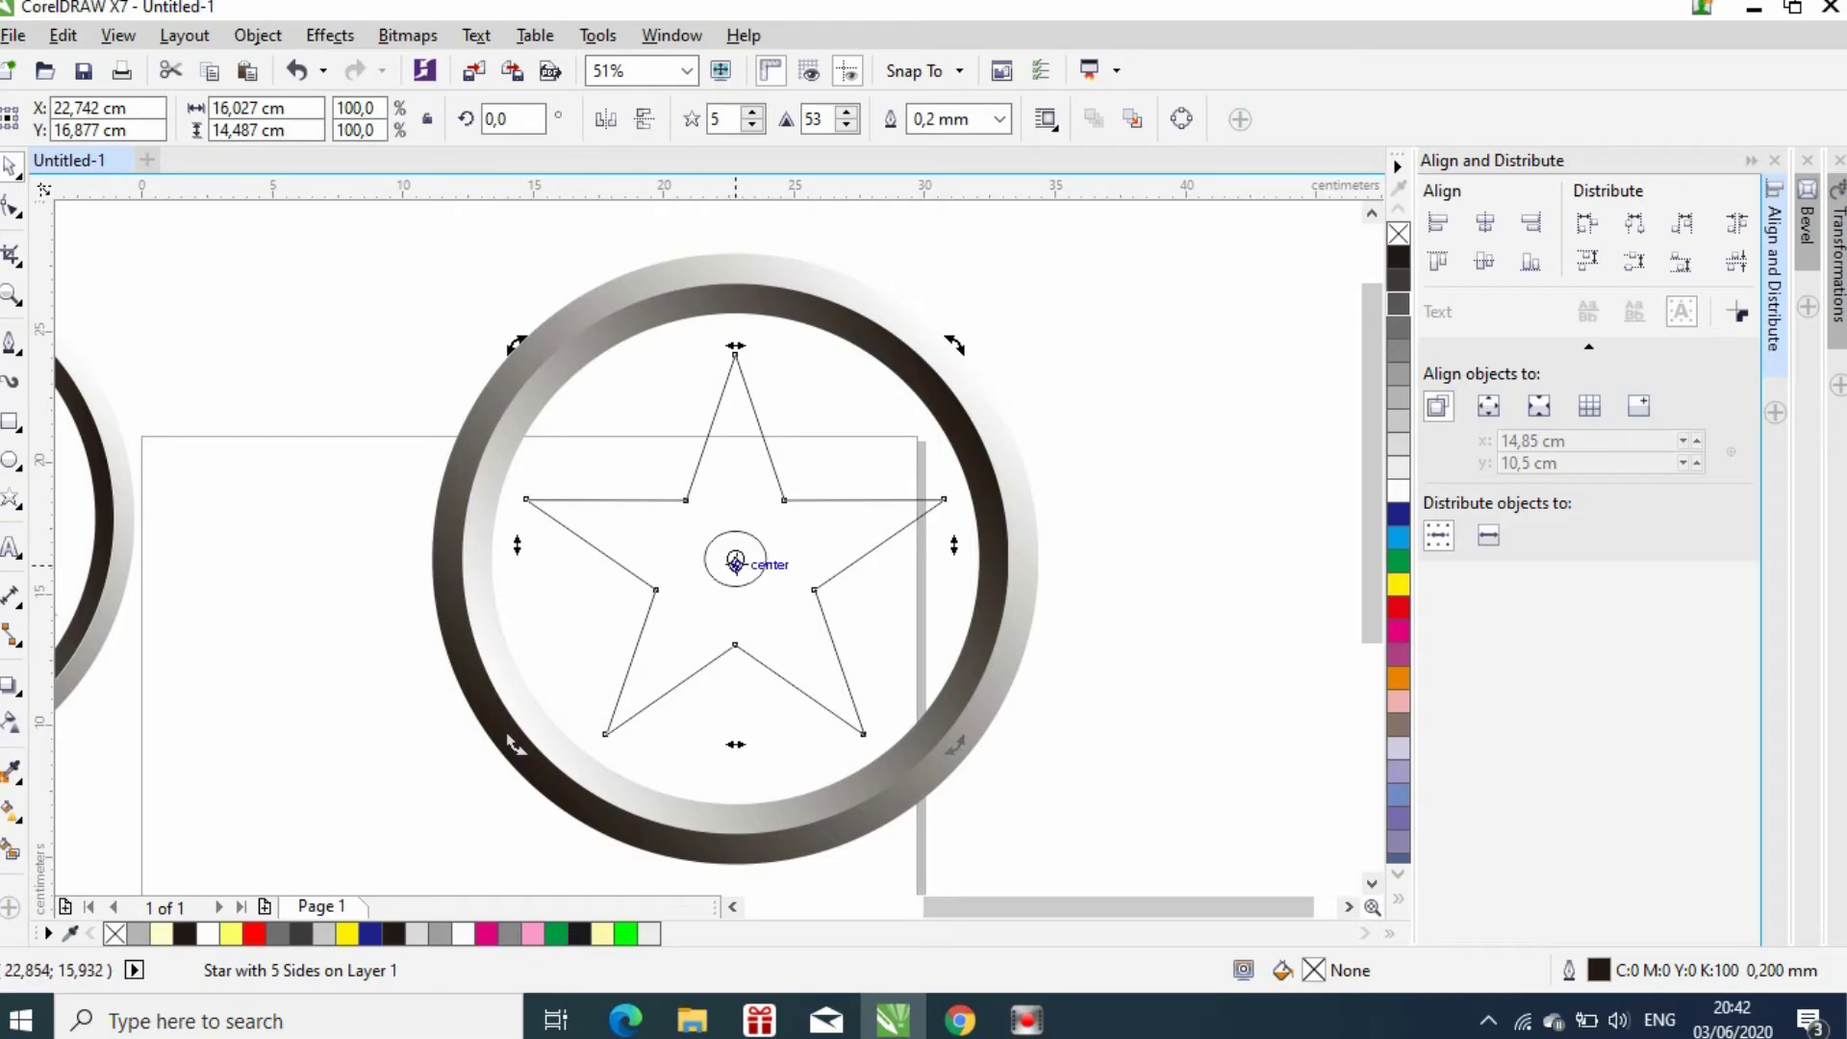
click(722, 536)
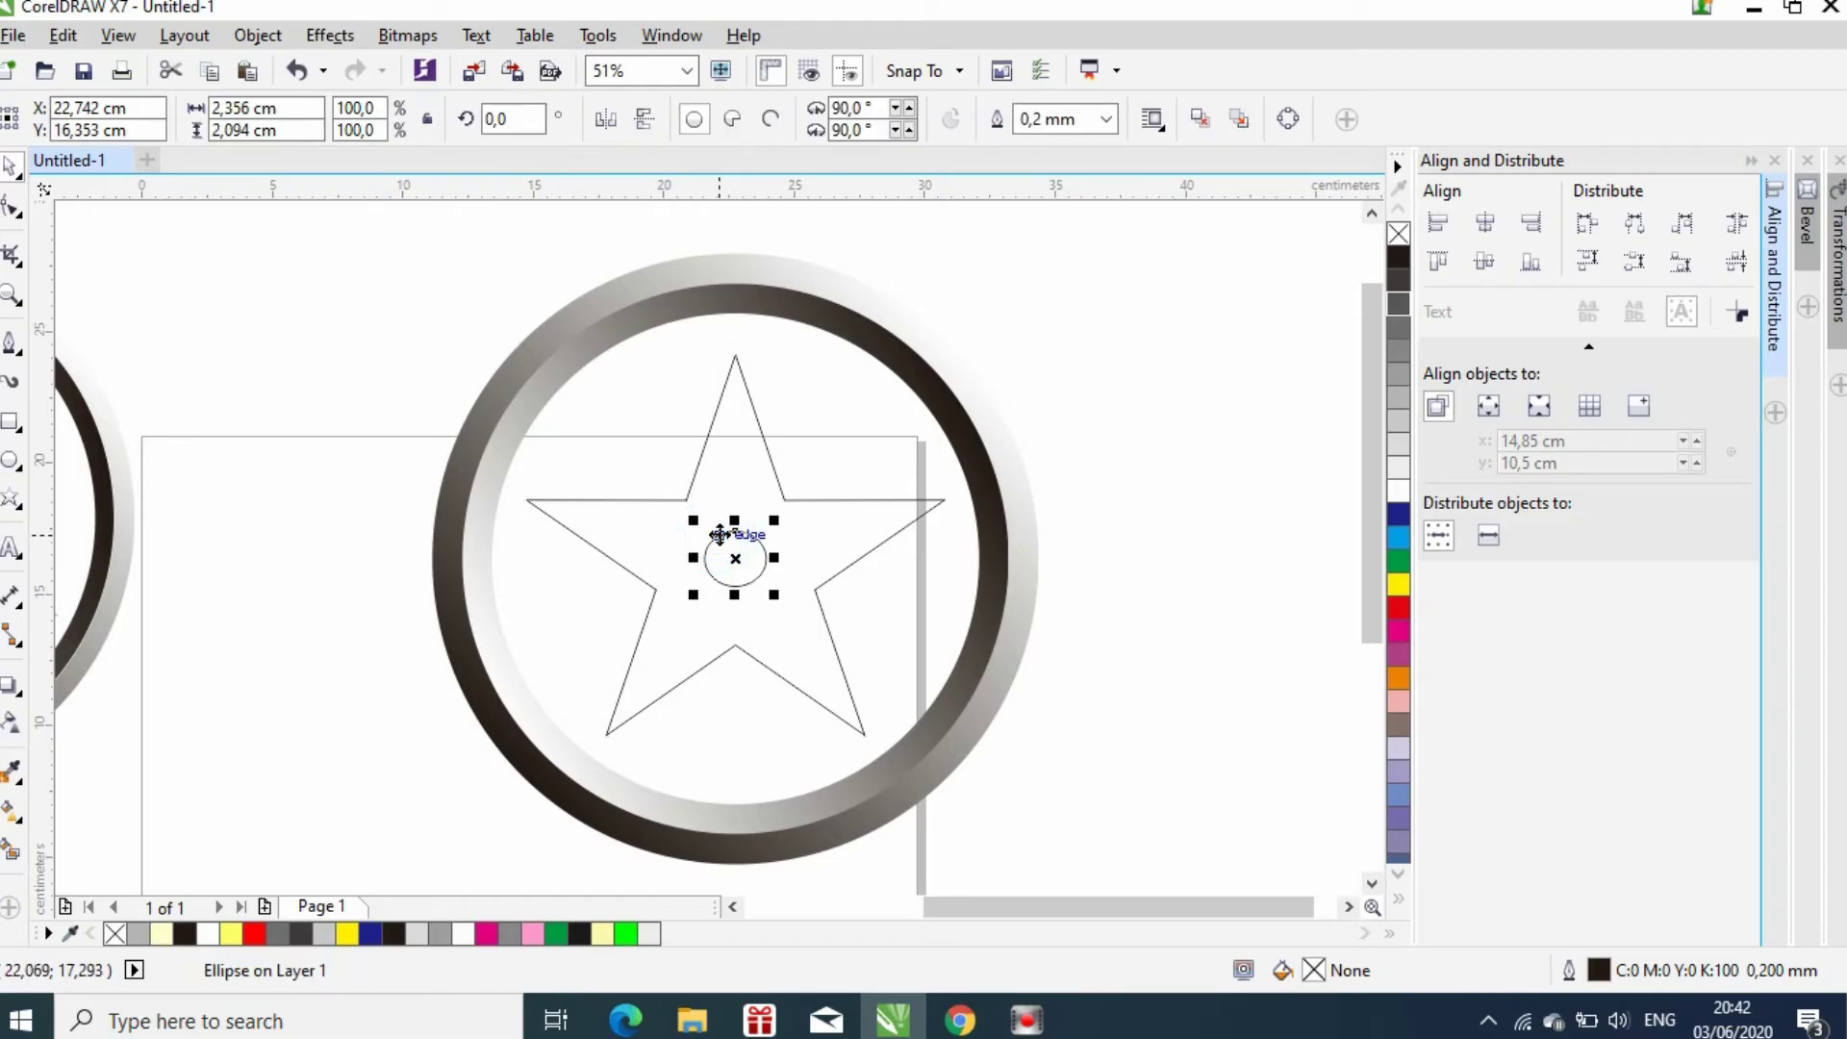
key(Delete)
Reduce the star to 3 points and check the position of its rotation centre
click(718, 529)
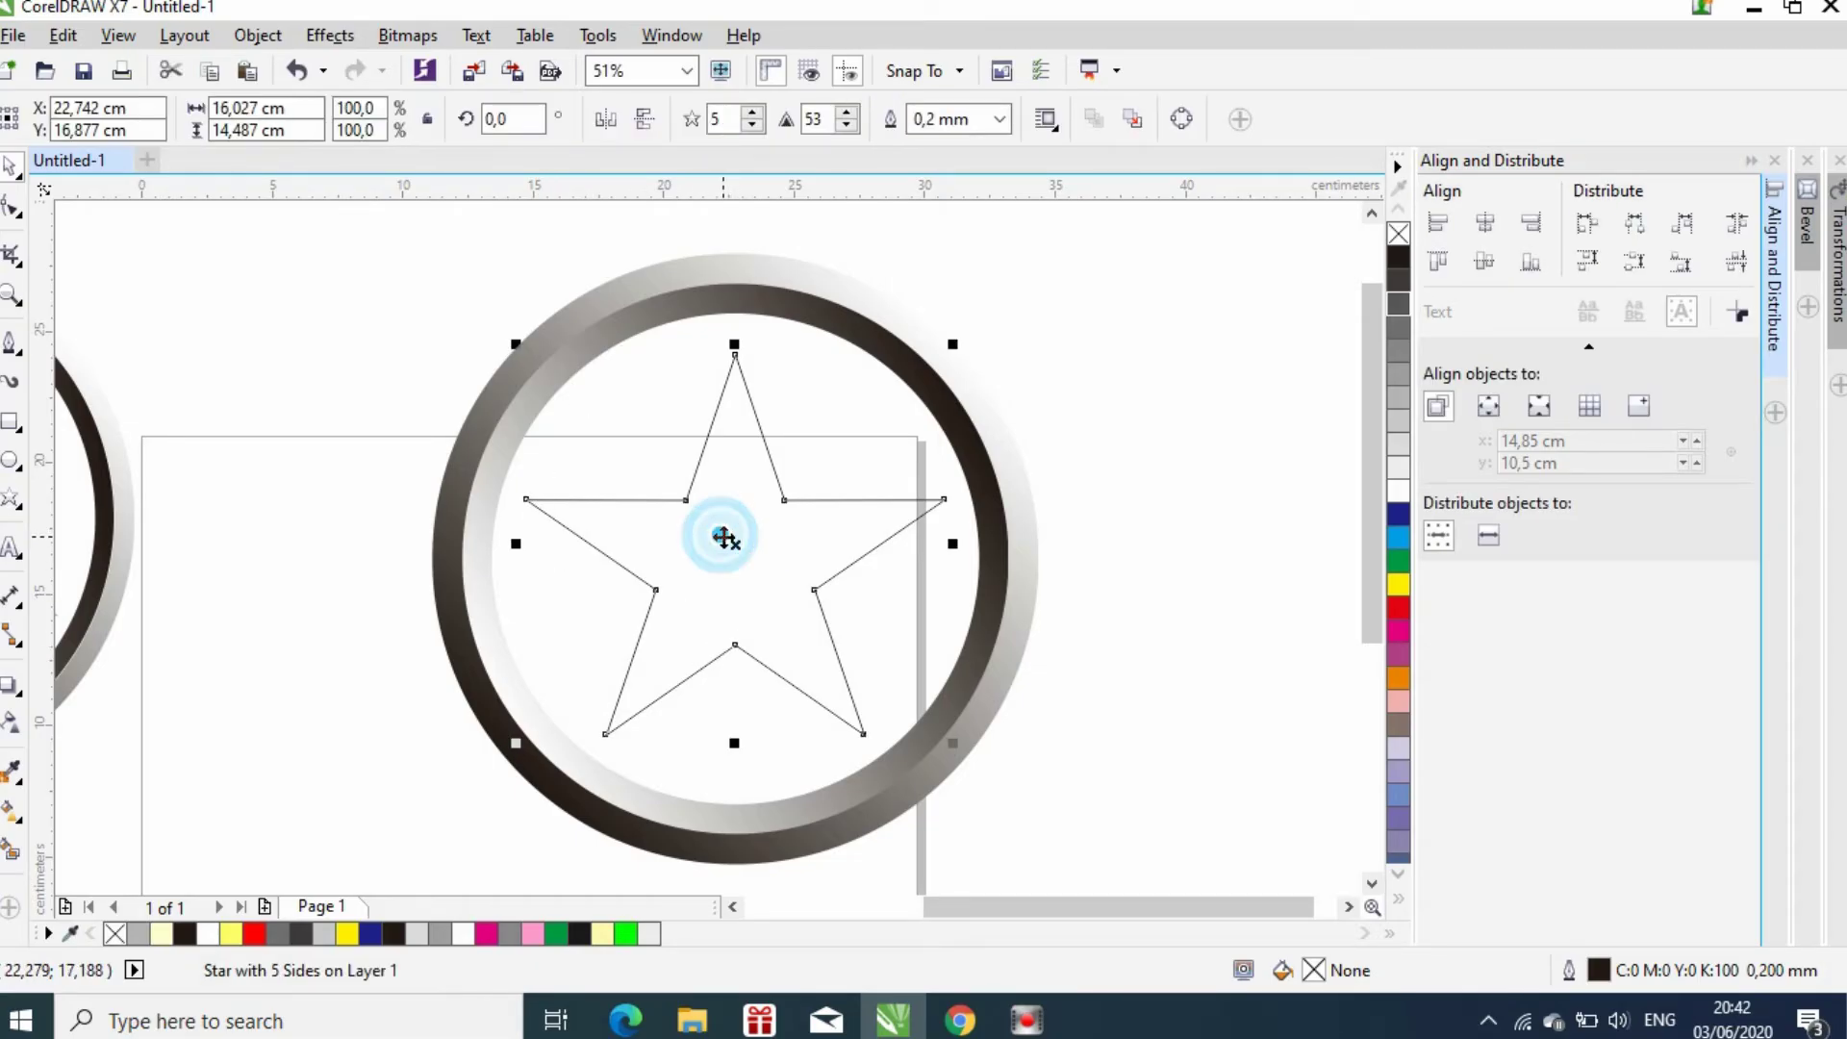
click(752, 125)
click(752, 125)
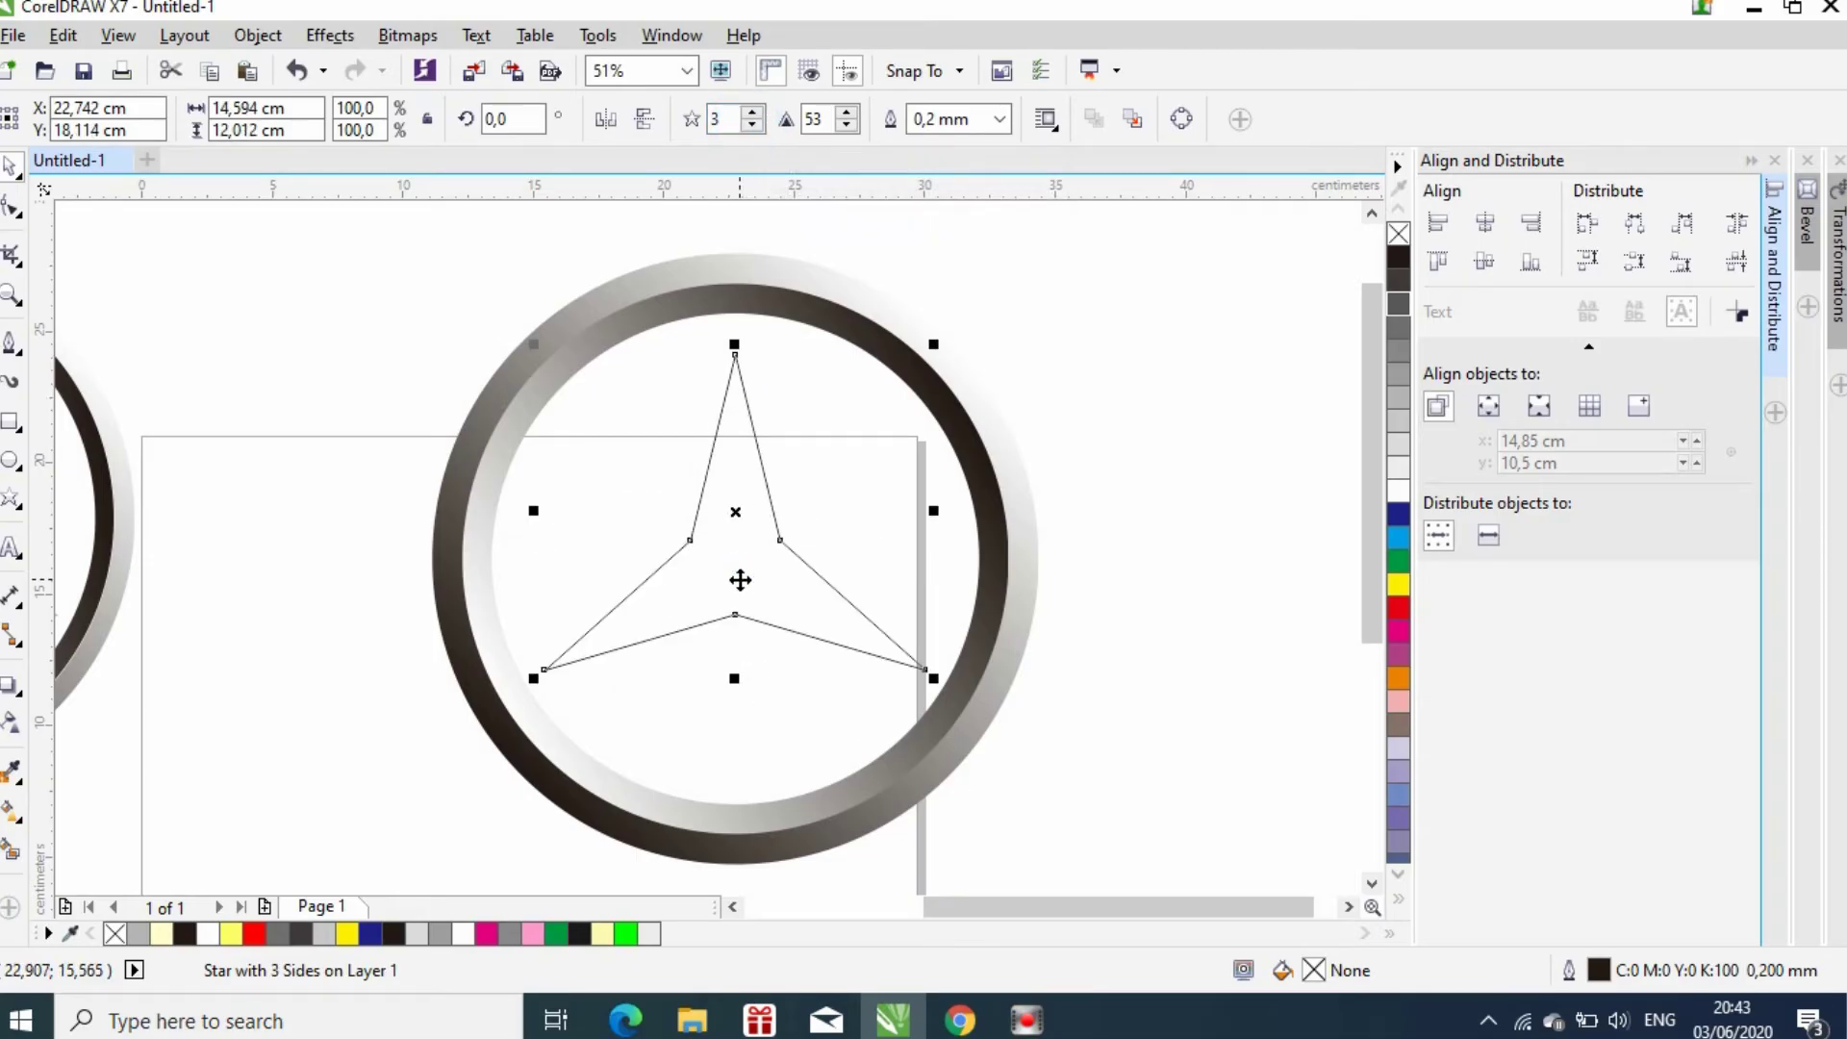
click(736, 519)
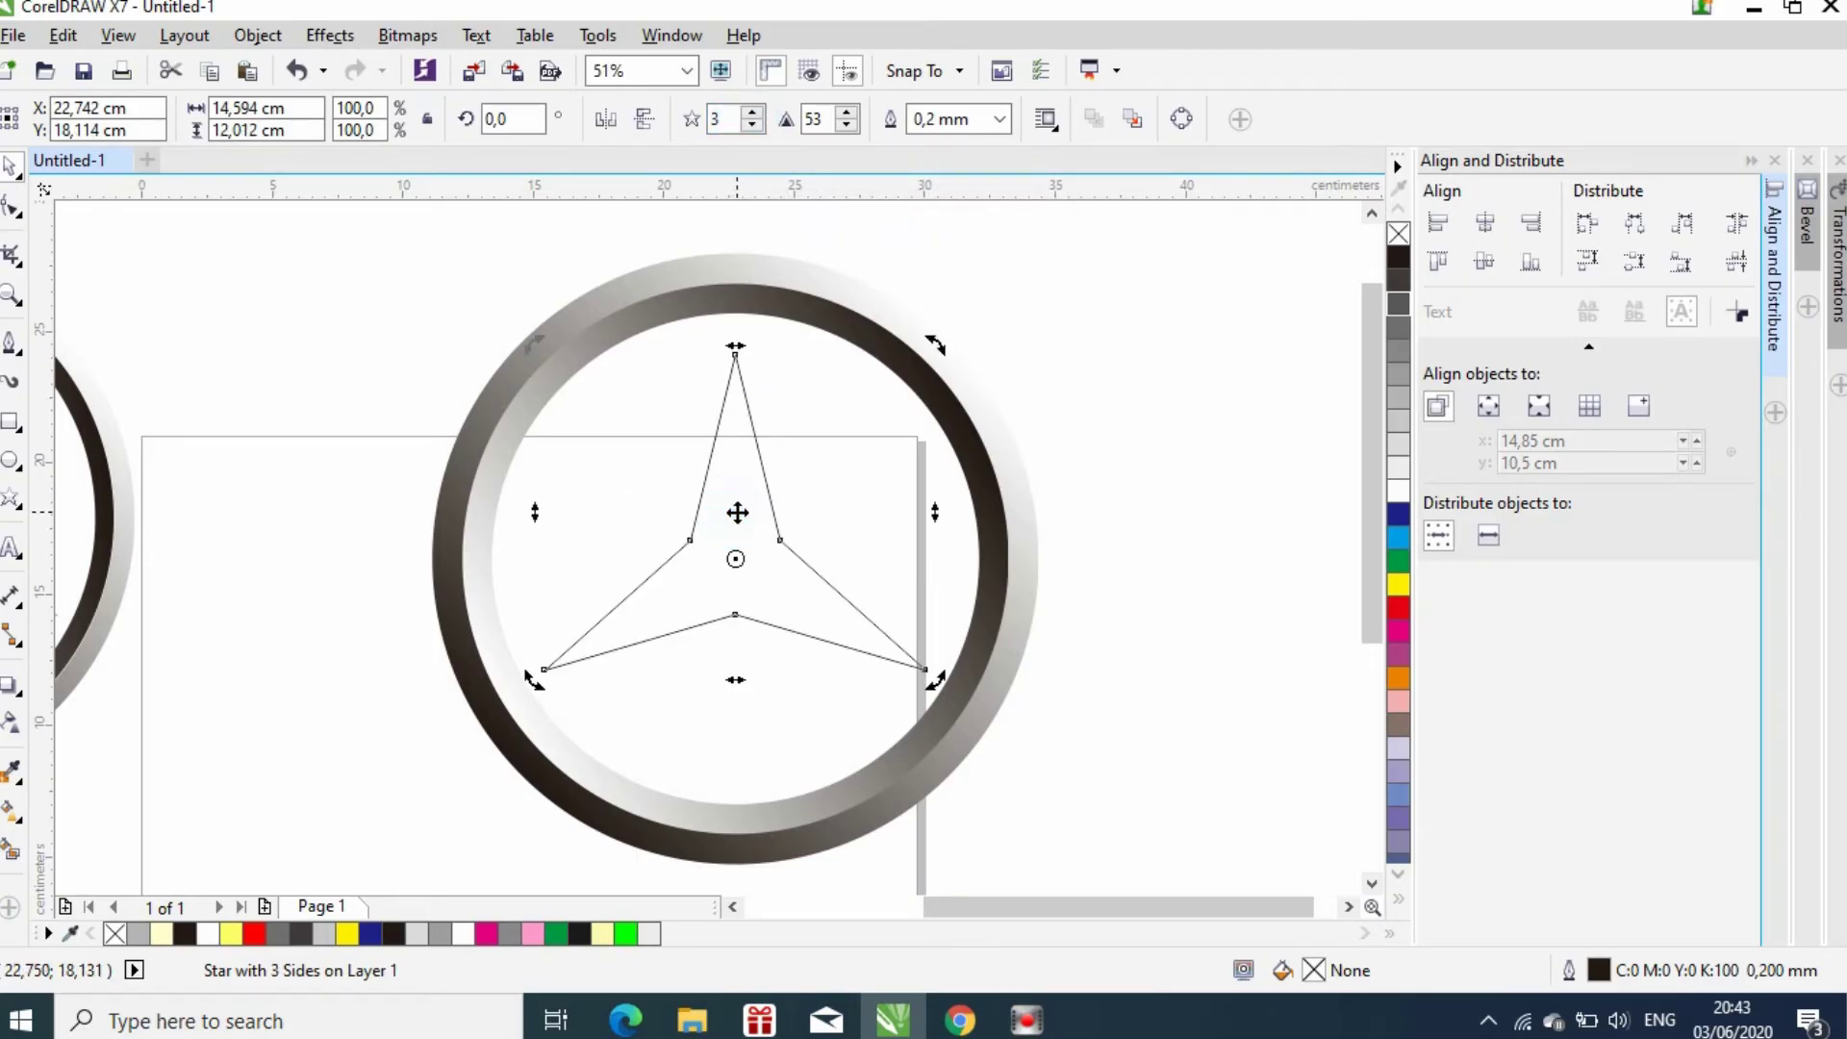
click(735, 560)
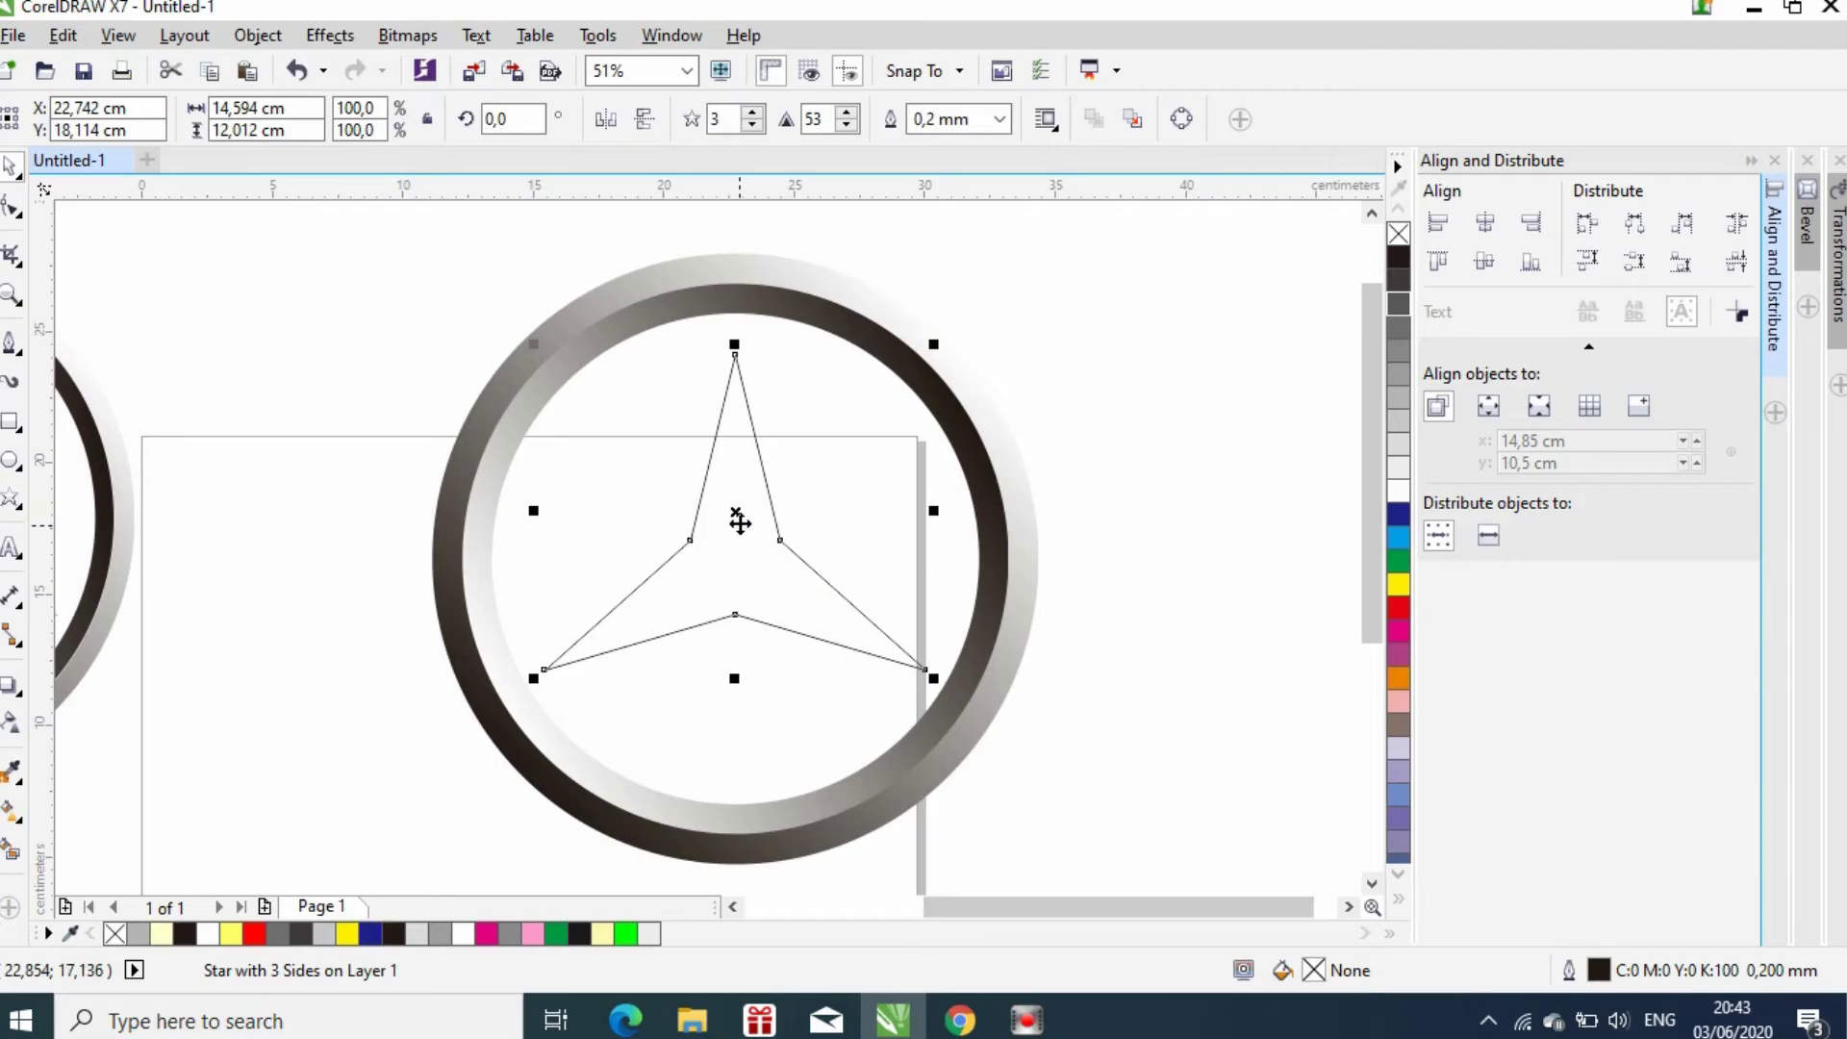
Move the star straight up by about 0.7 cm and align it with both rings on their vertical centre line
click(746, 479)
drag(746, 479, 745, 461)
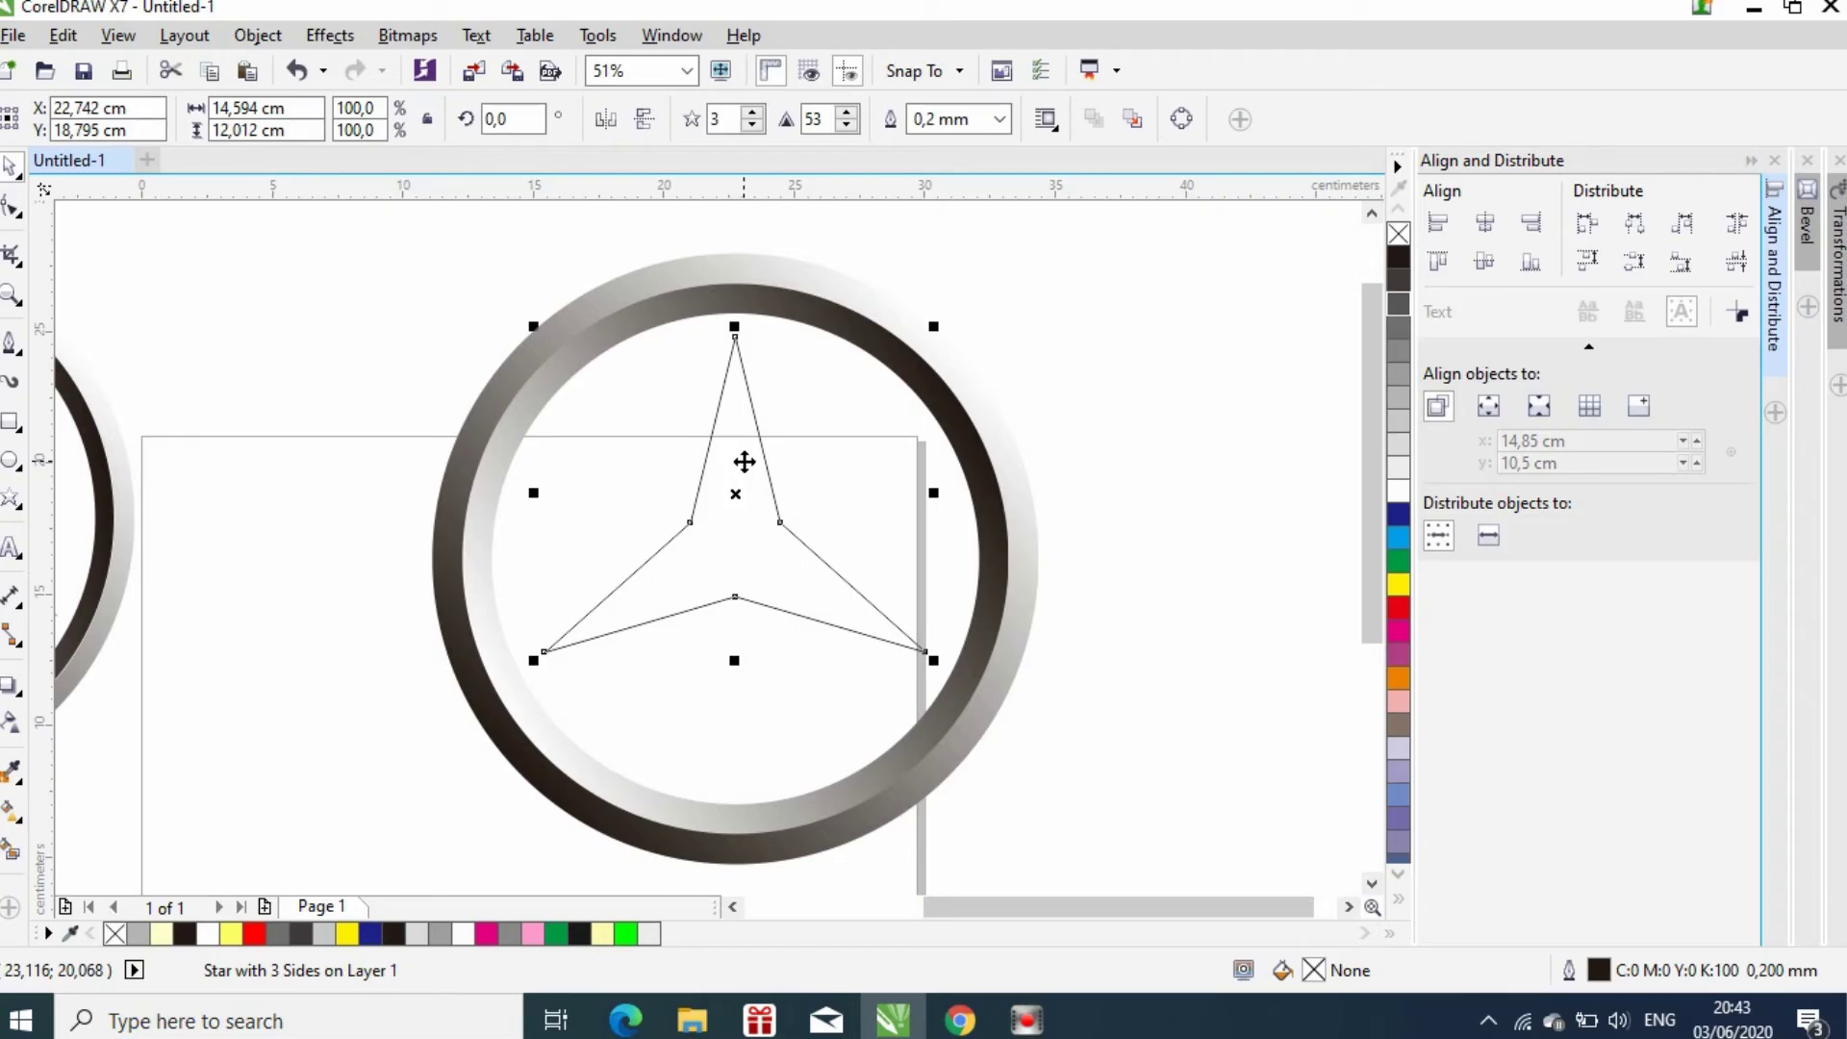
drag(362, 246, 1073, 874)
click(1487, 223)
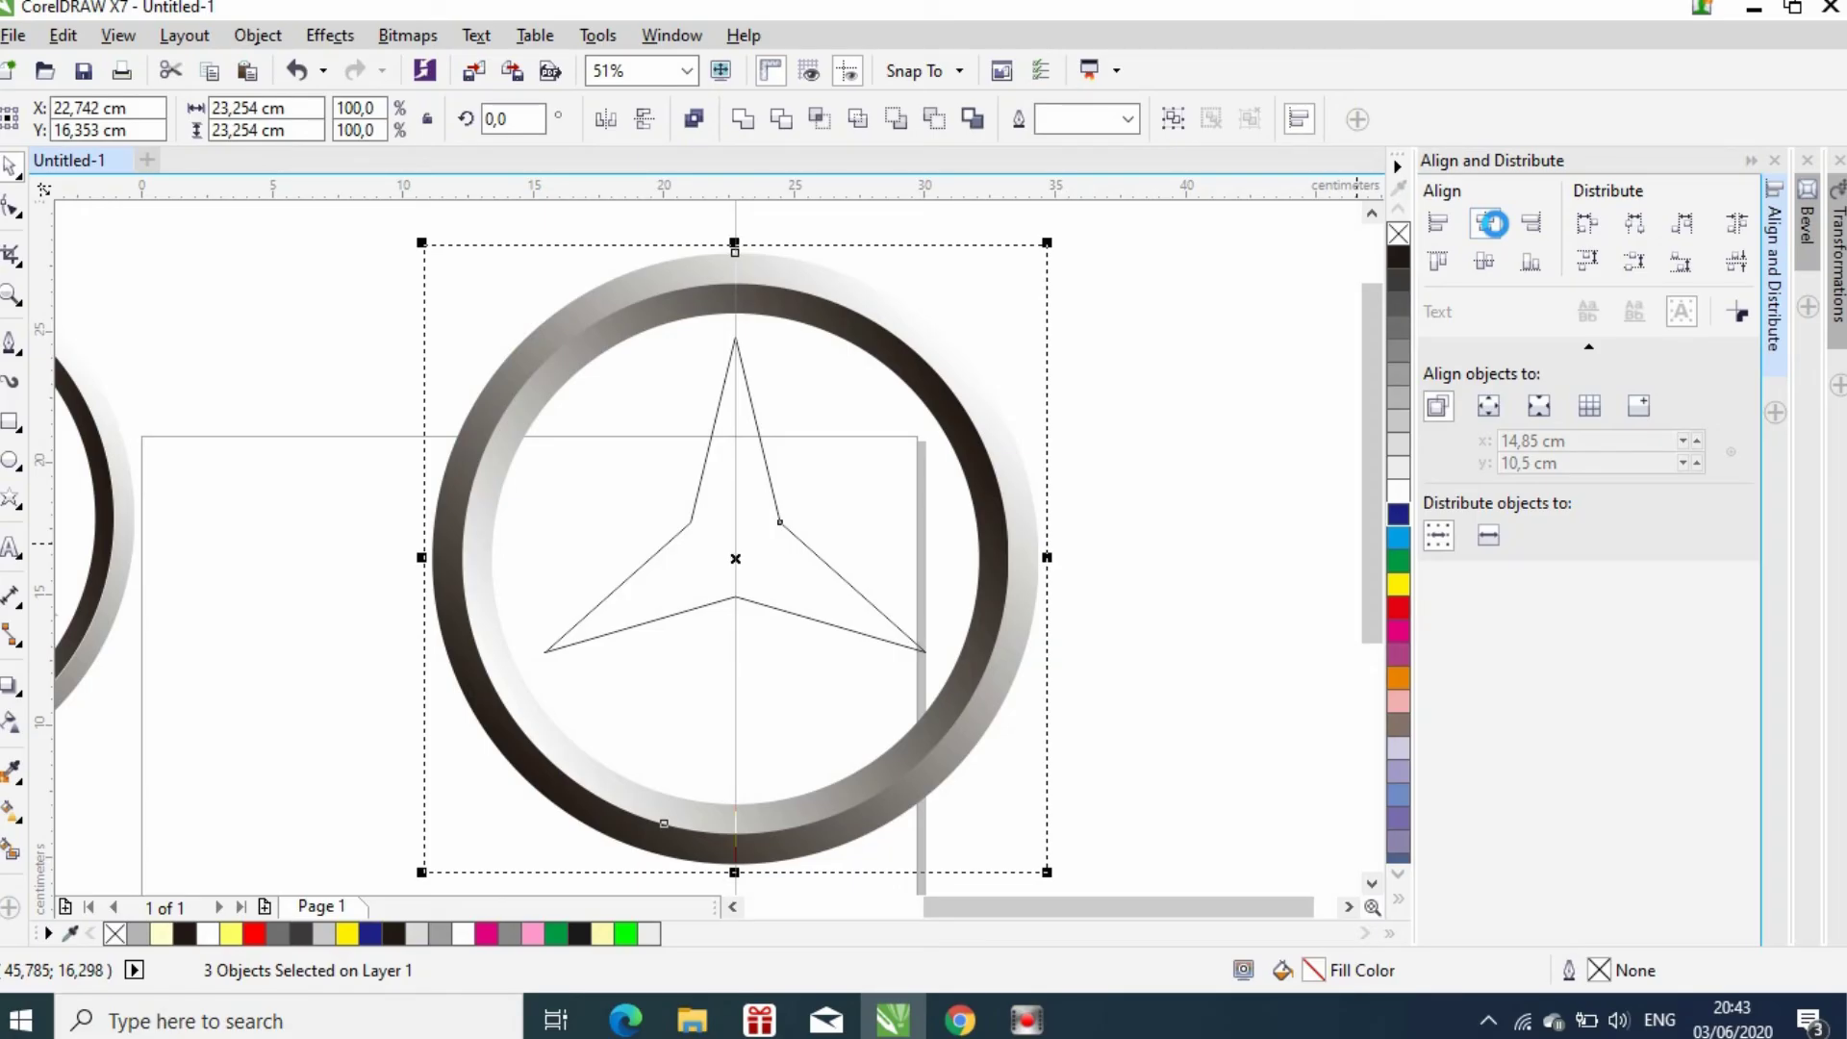
click(352, 263)
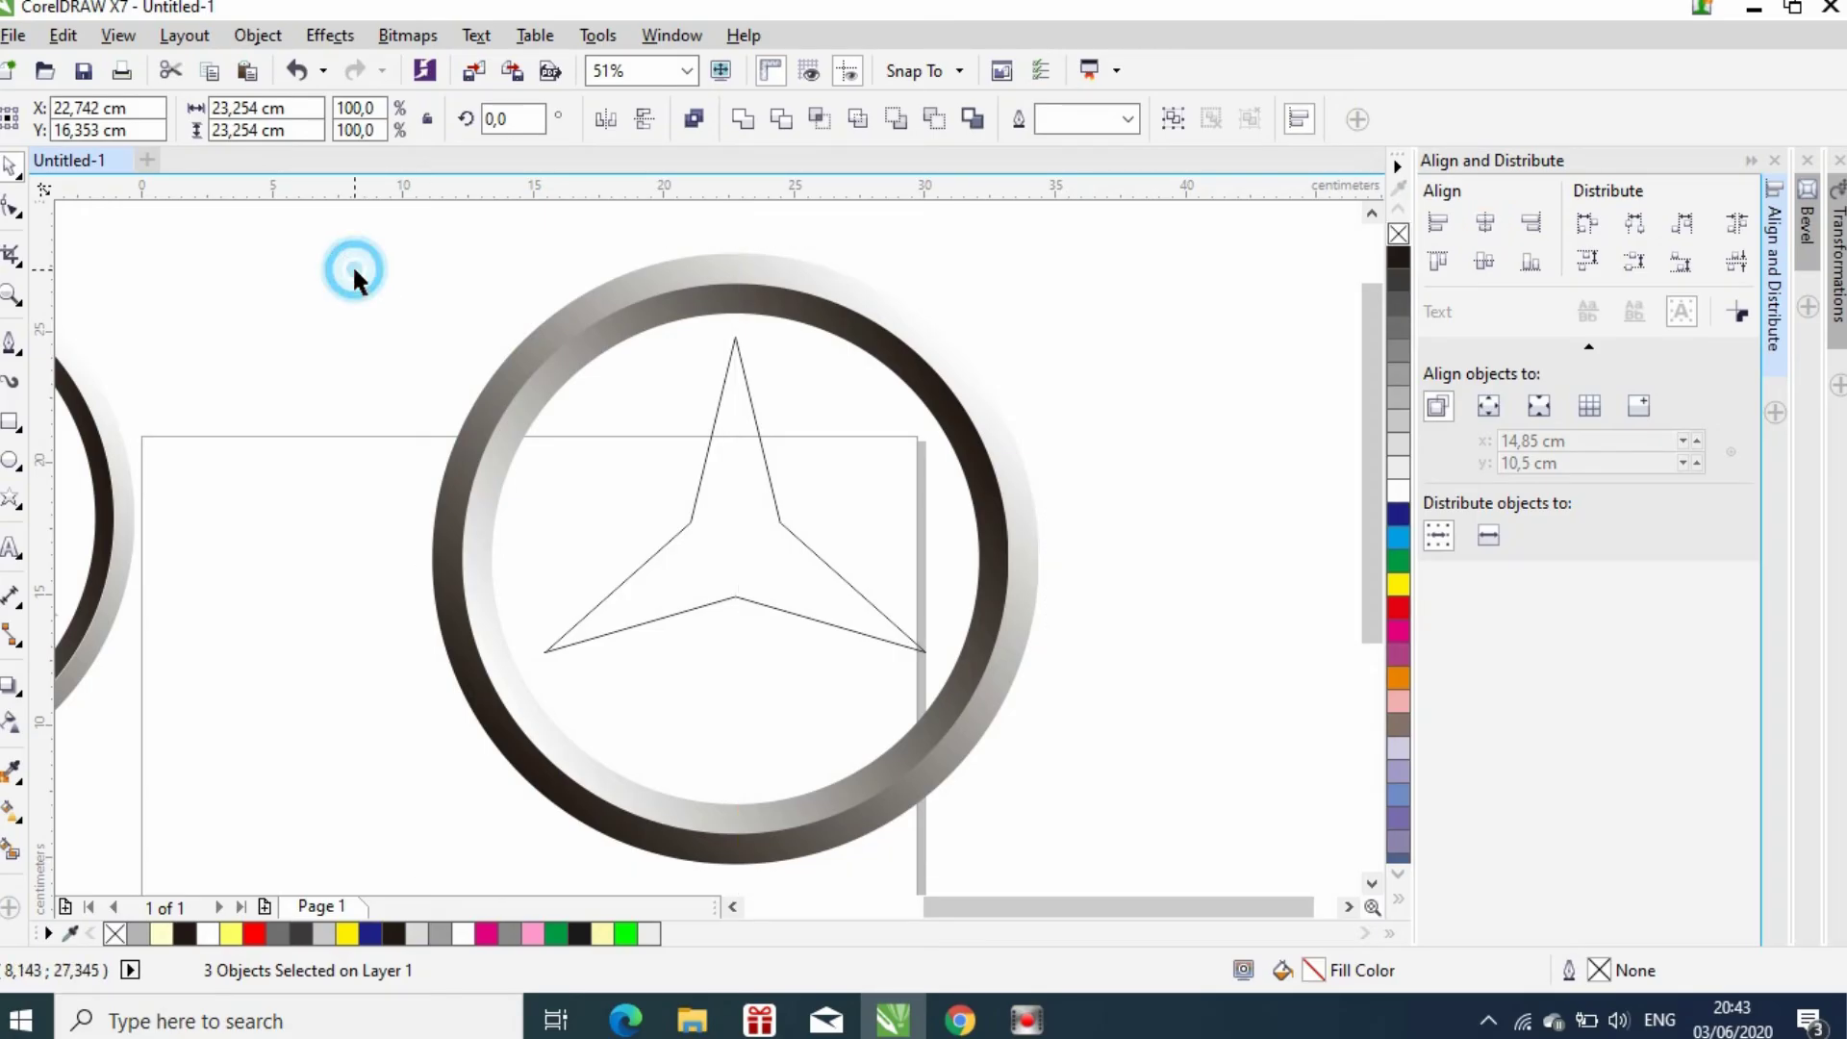
Draw three straight lines with the Pen tool, each from a star tip through the star's centre to the ring's opposite inner edge
click(723, 593)
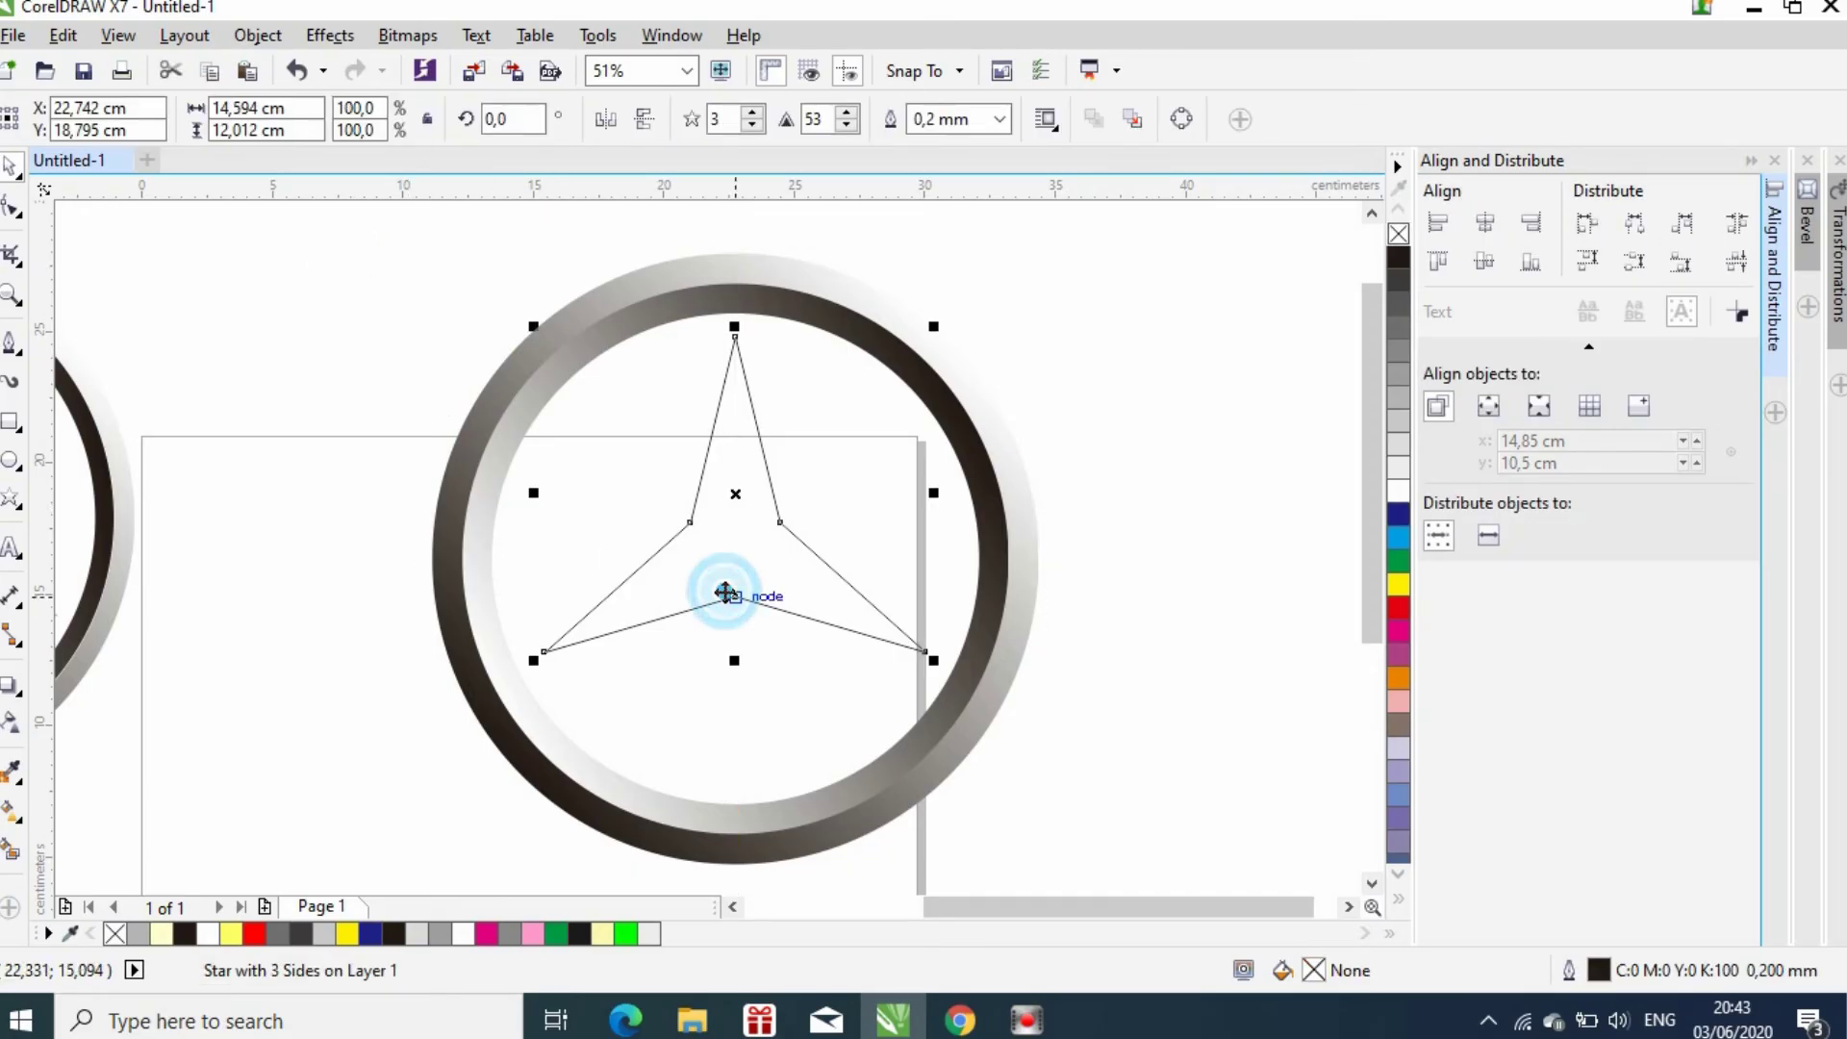
click(12, 344)
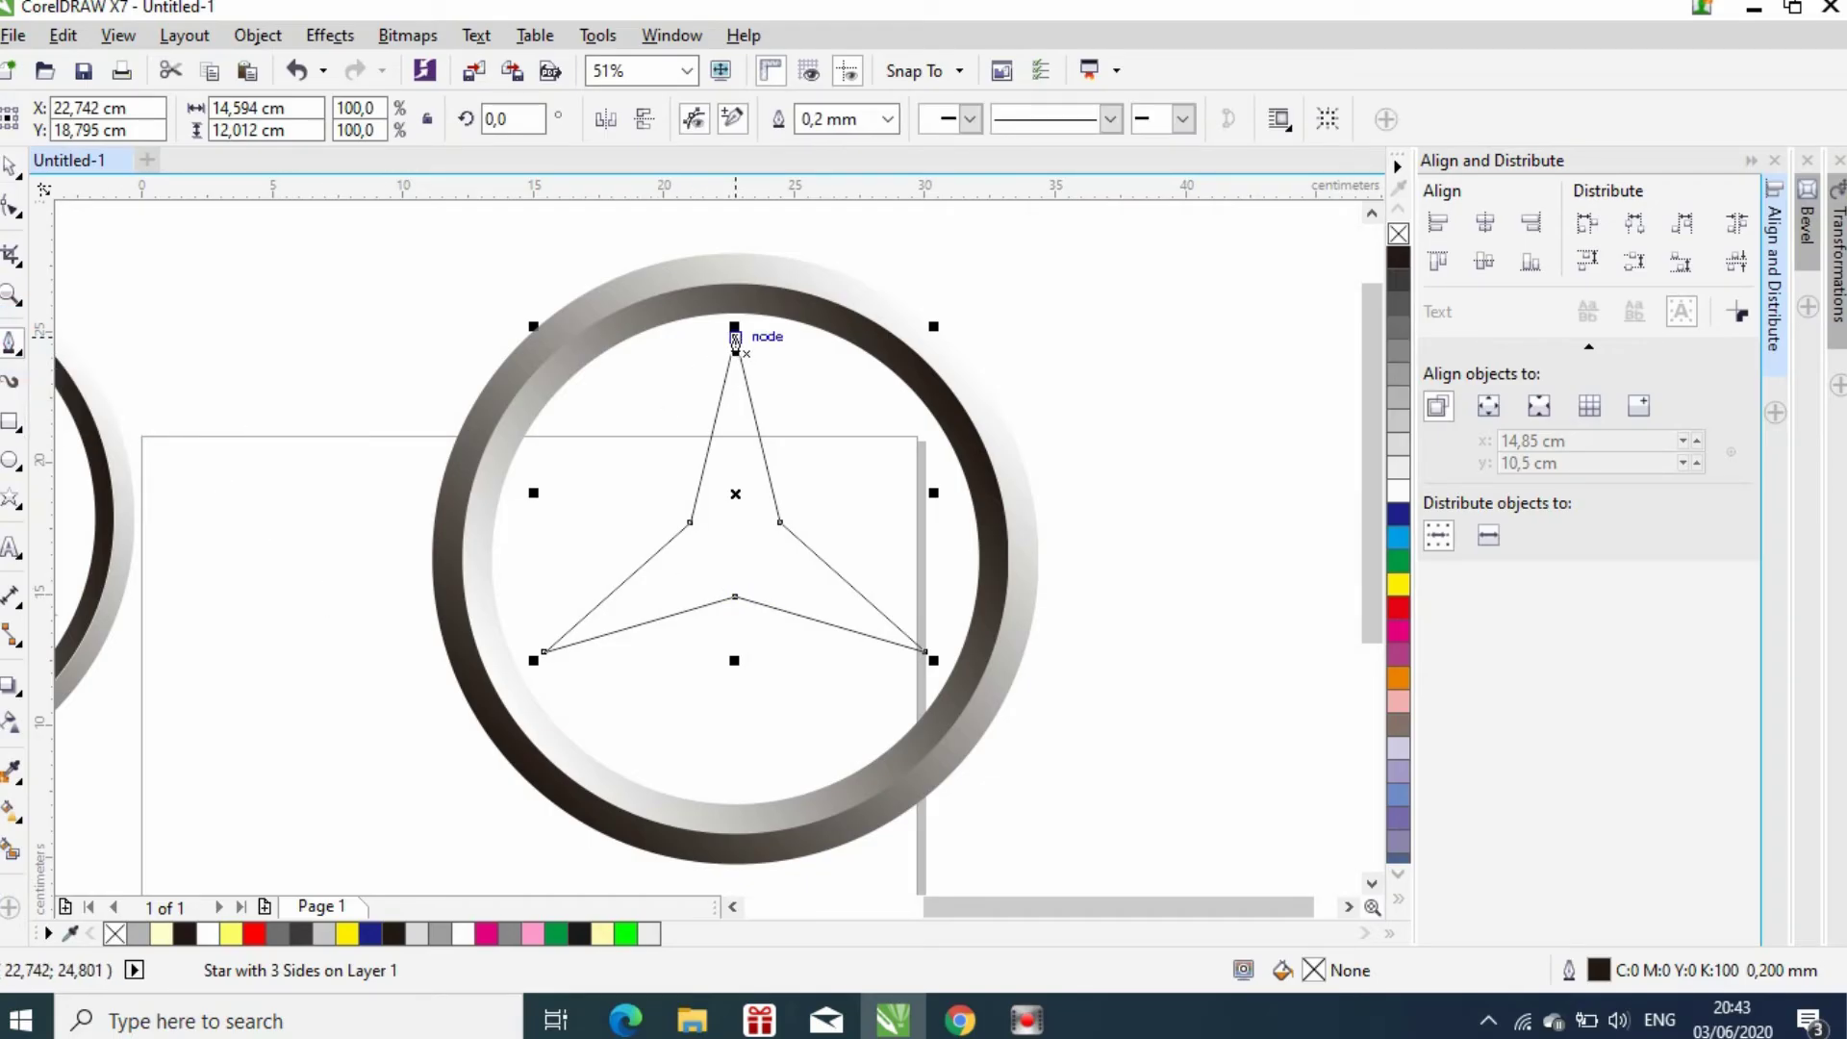
drag(735, 337, 735, 810)
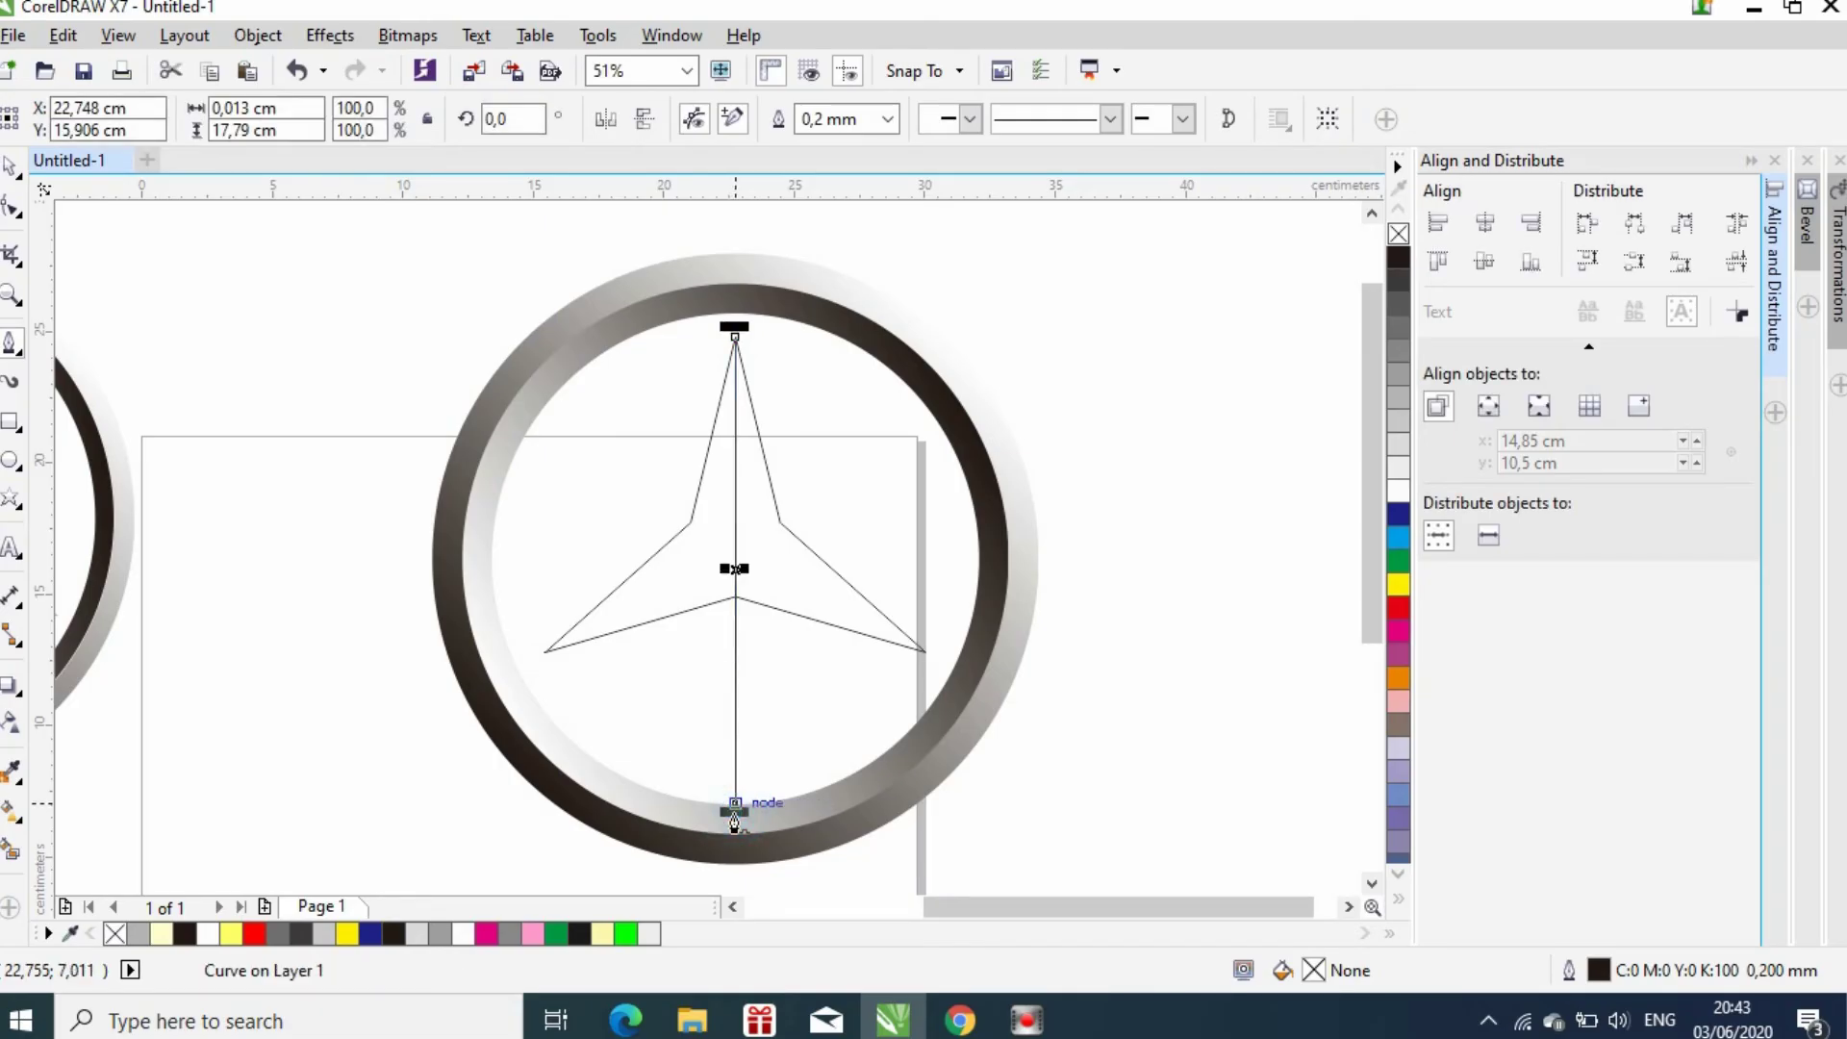
click(545, 652)
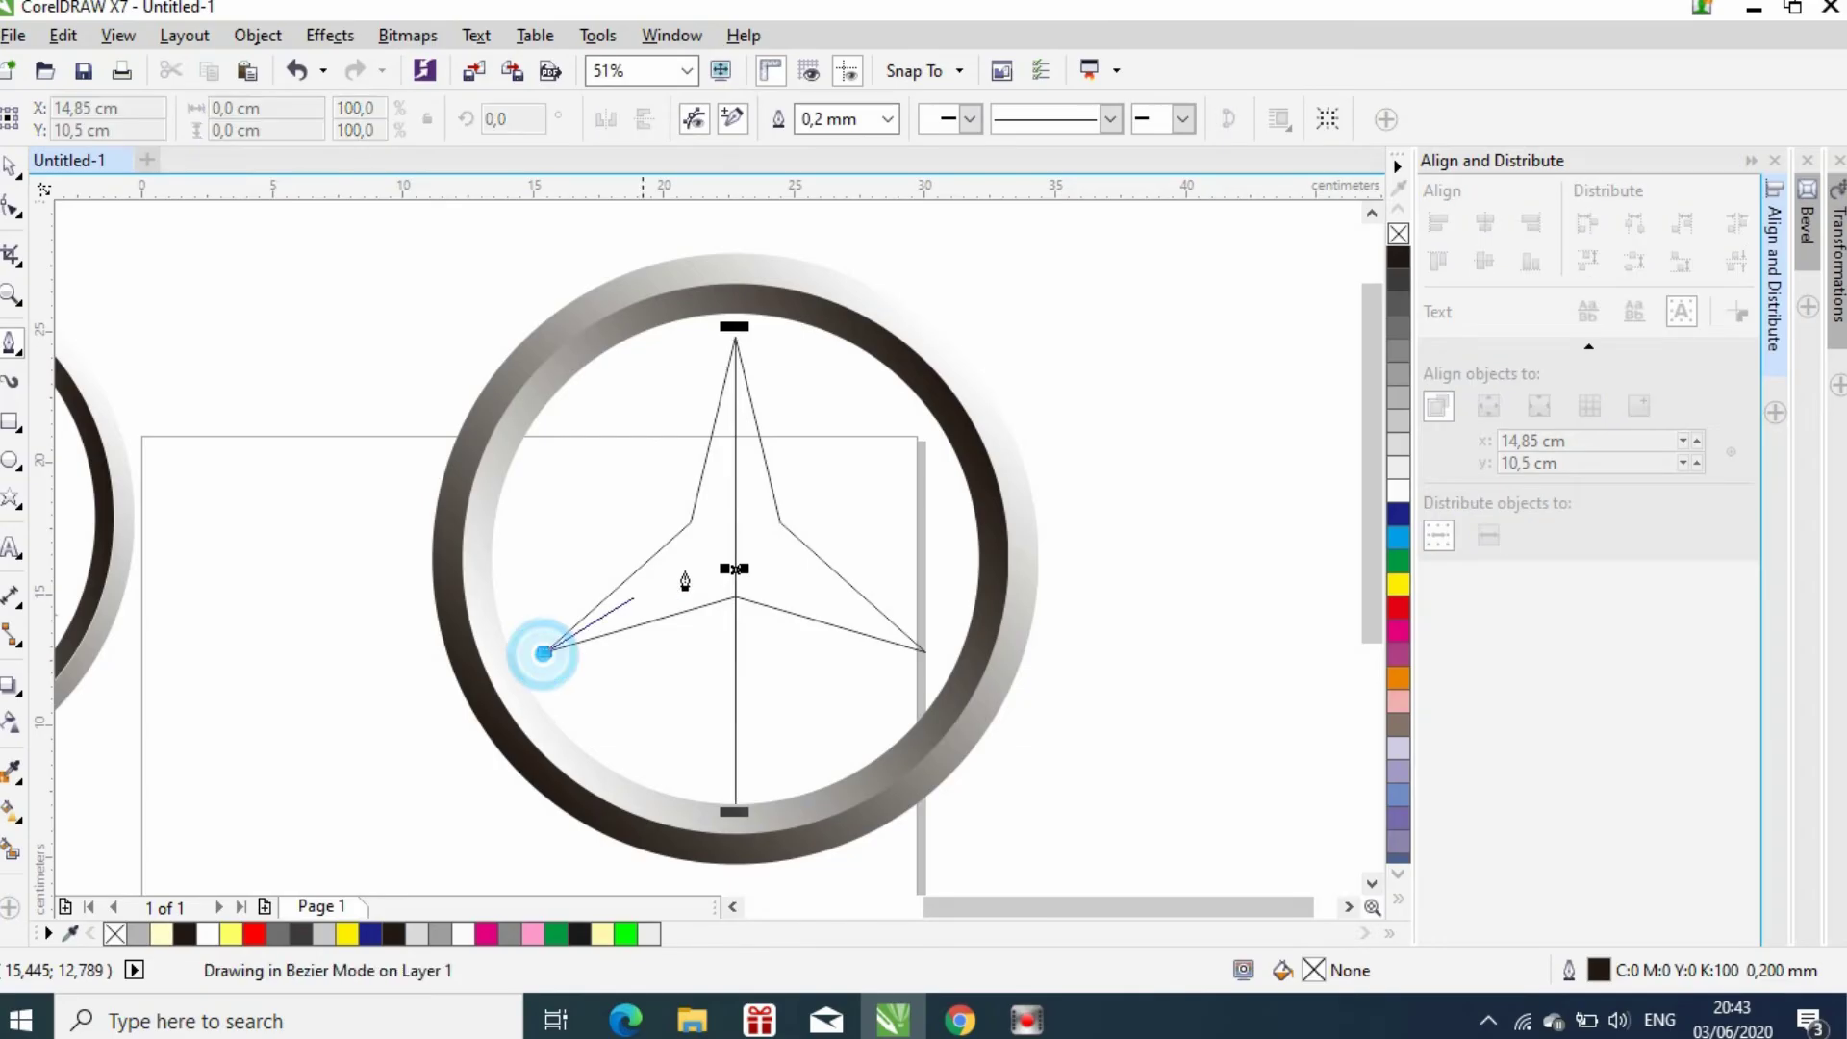
double_click(944, 439)
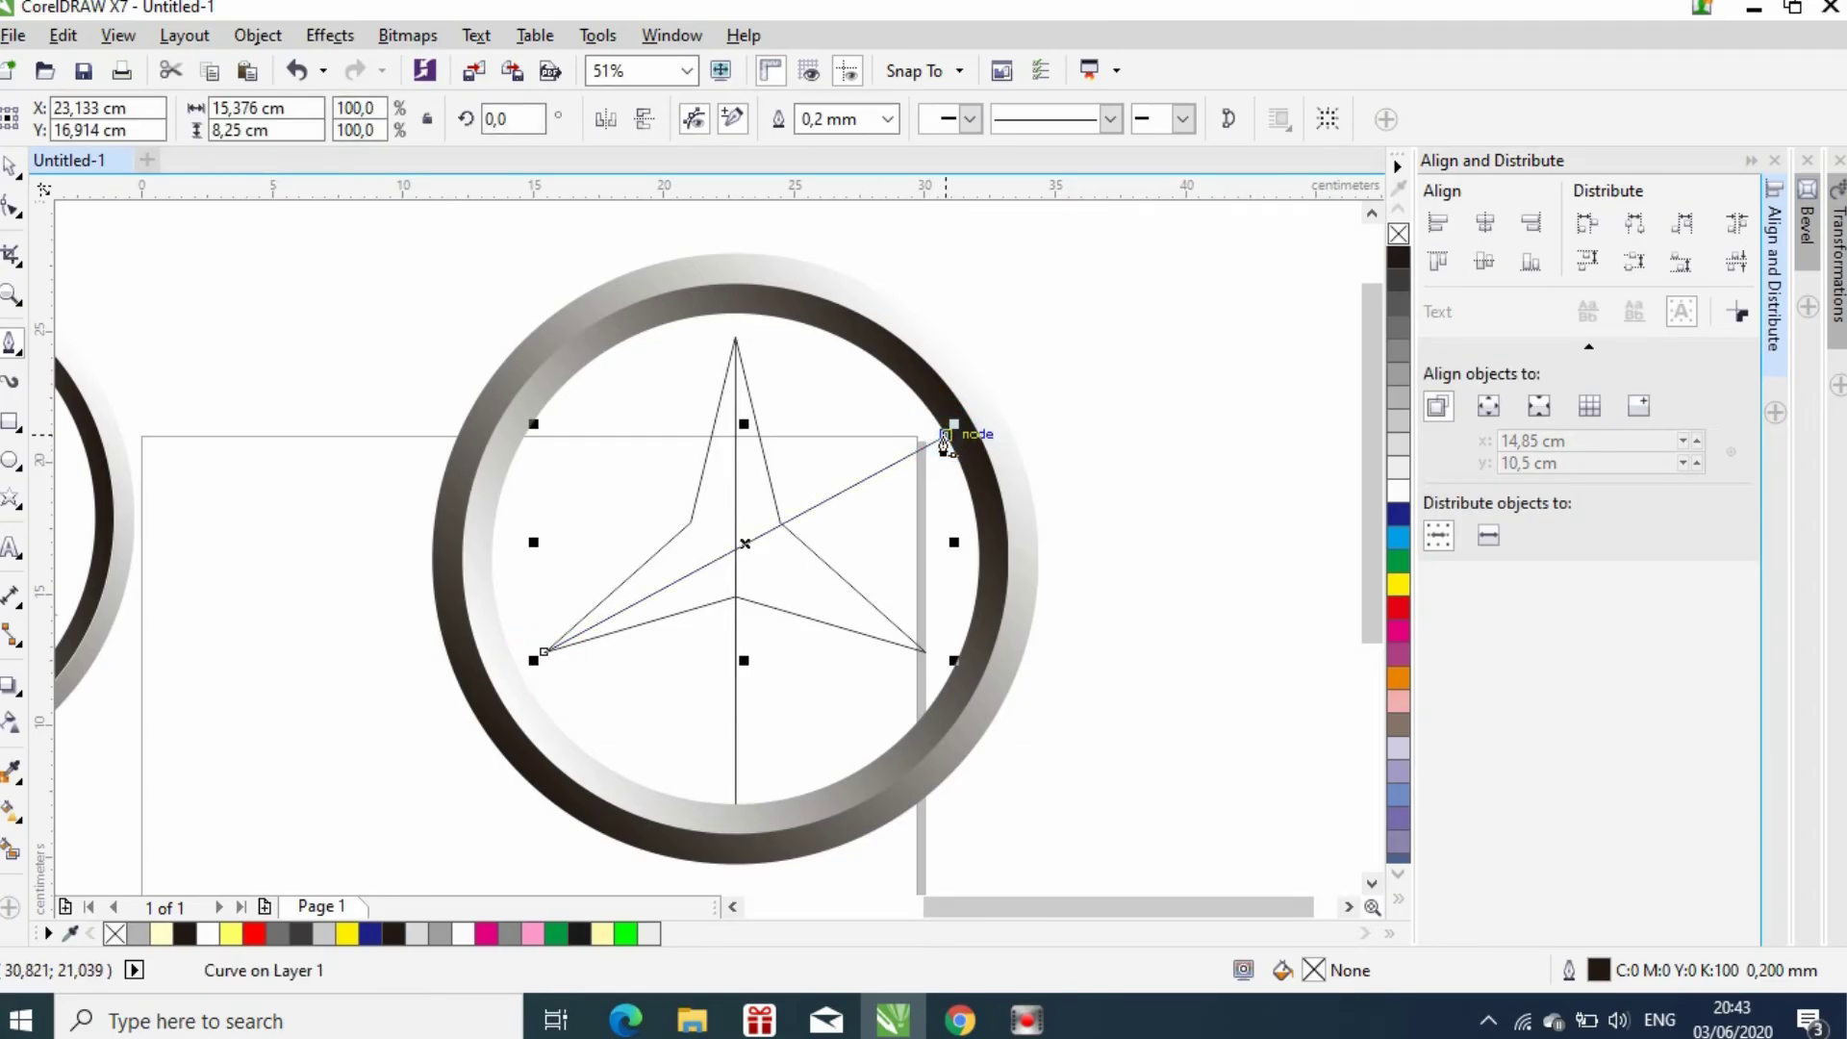
click(923, 656)
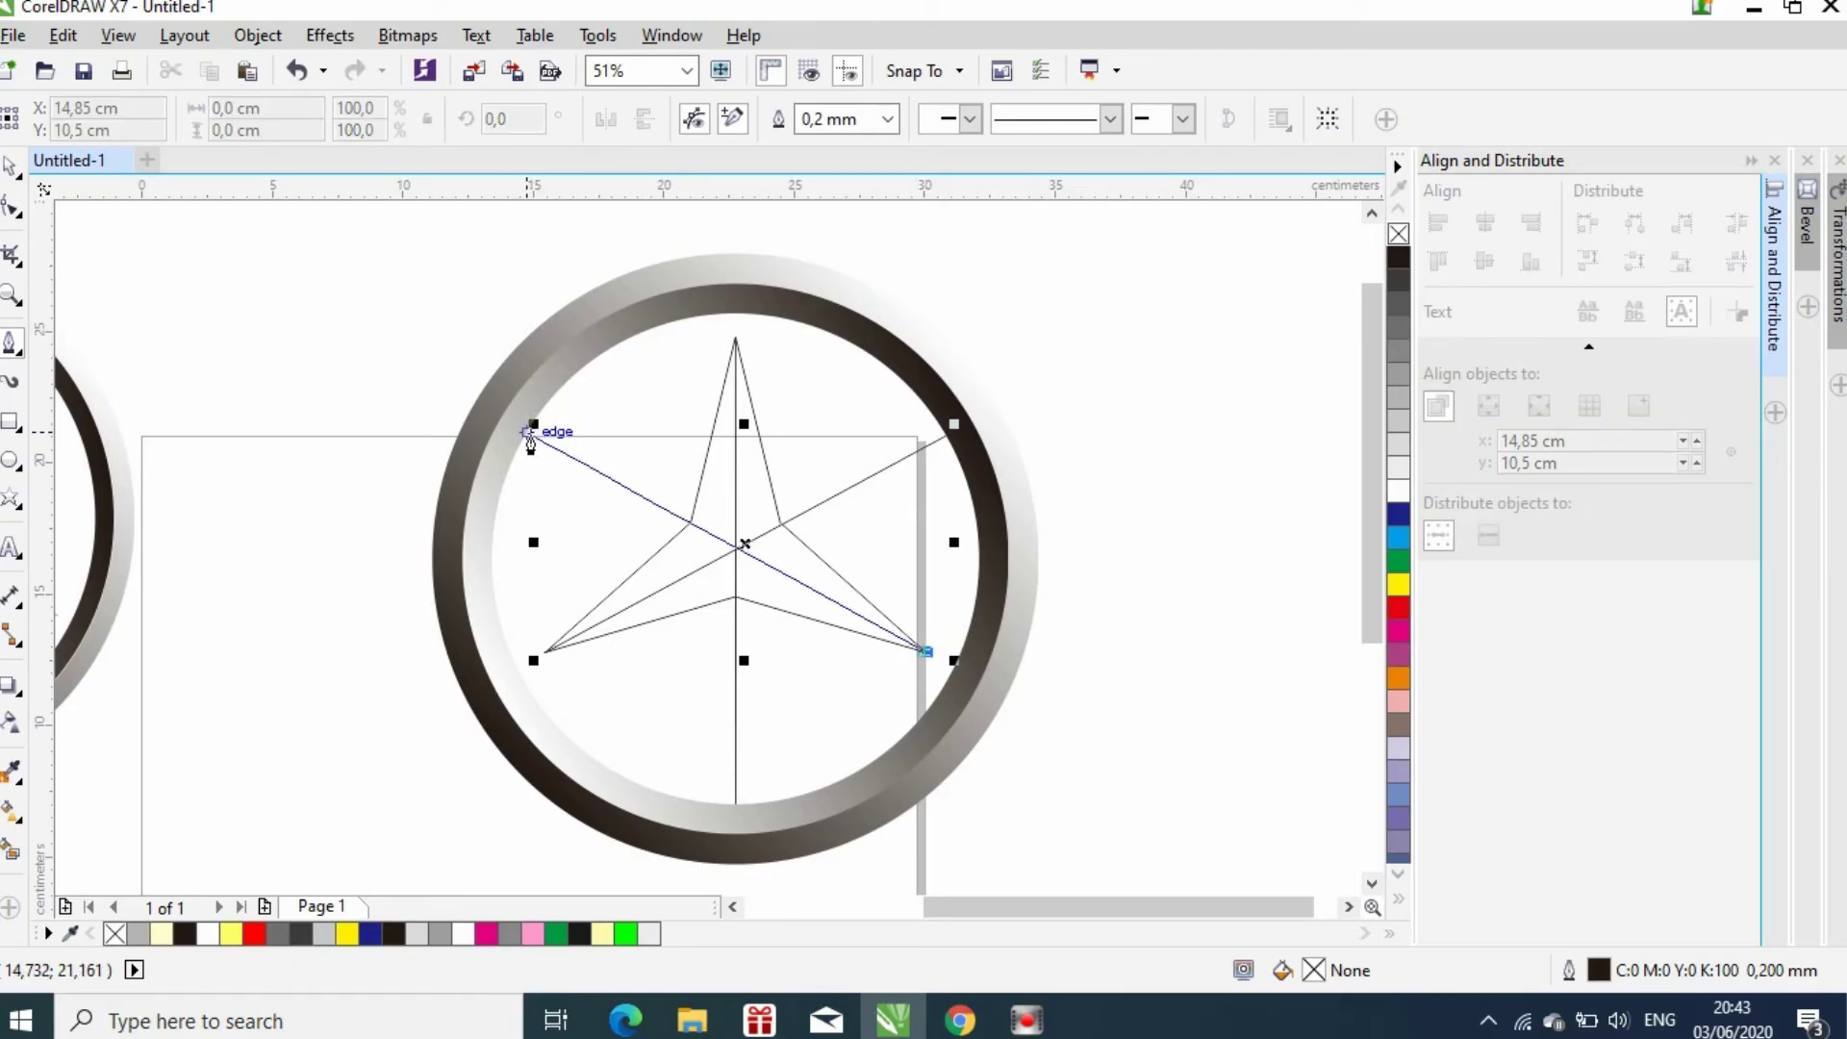
click(529, 433)
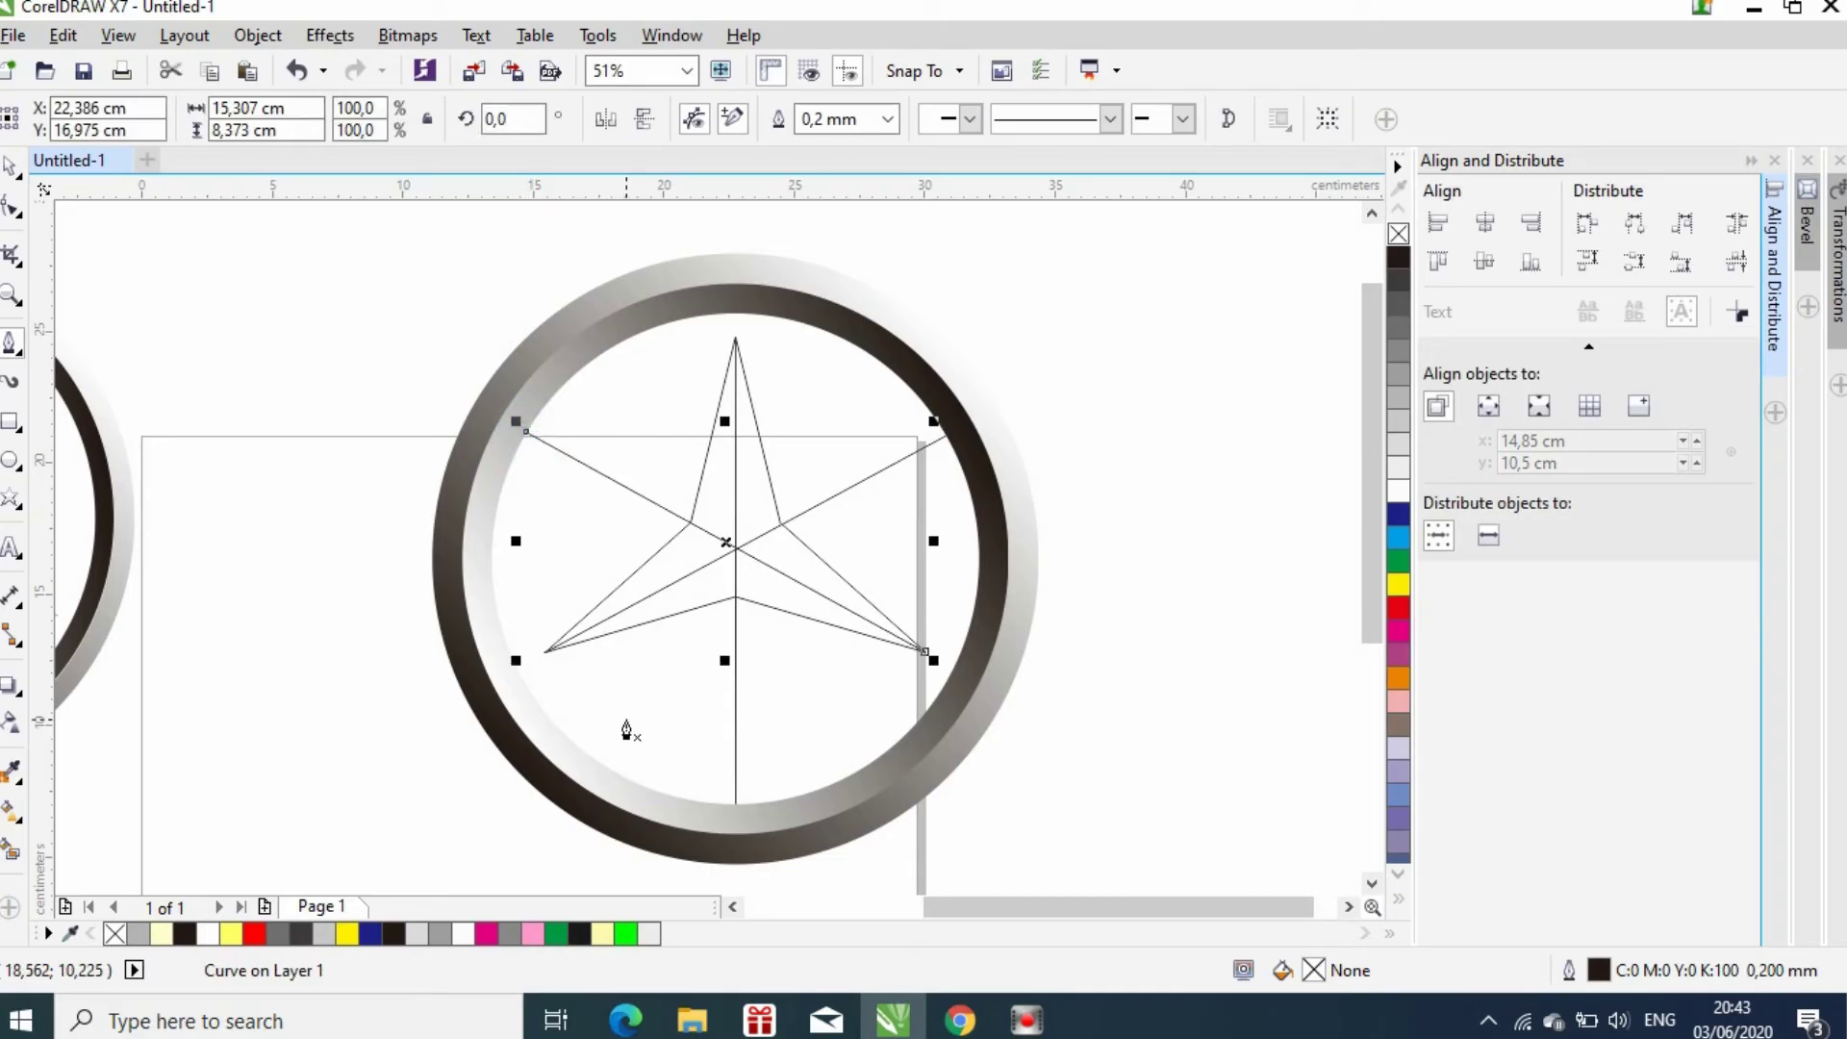
click(12, 166)
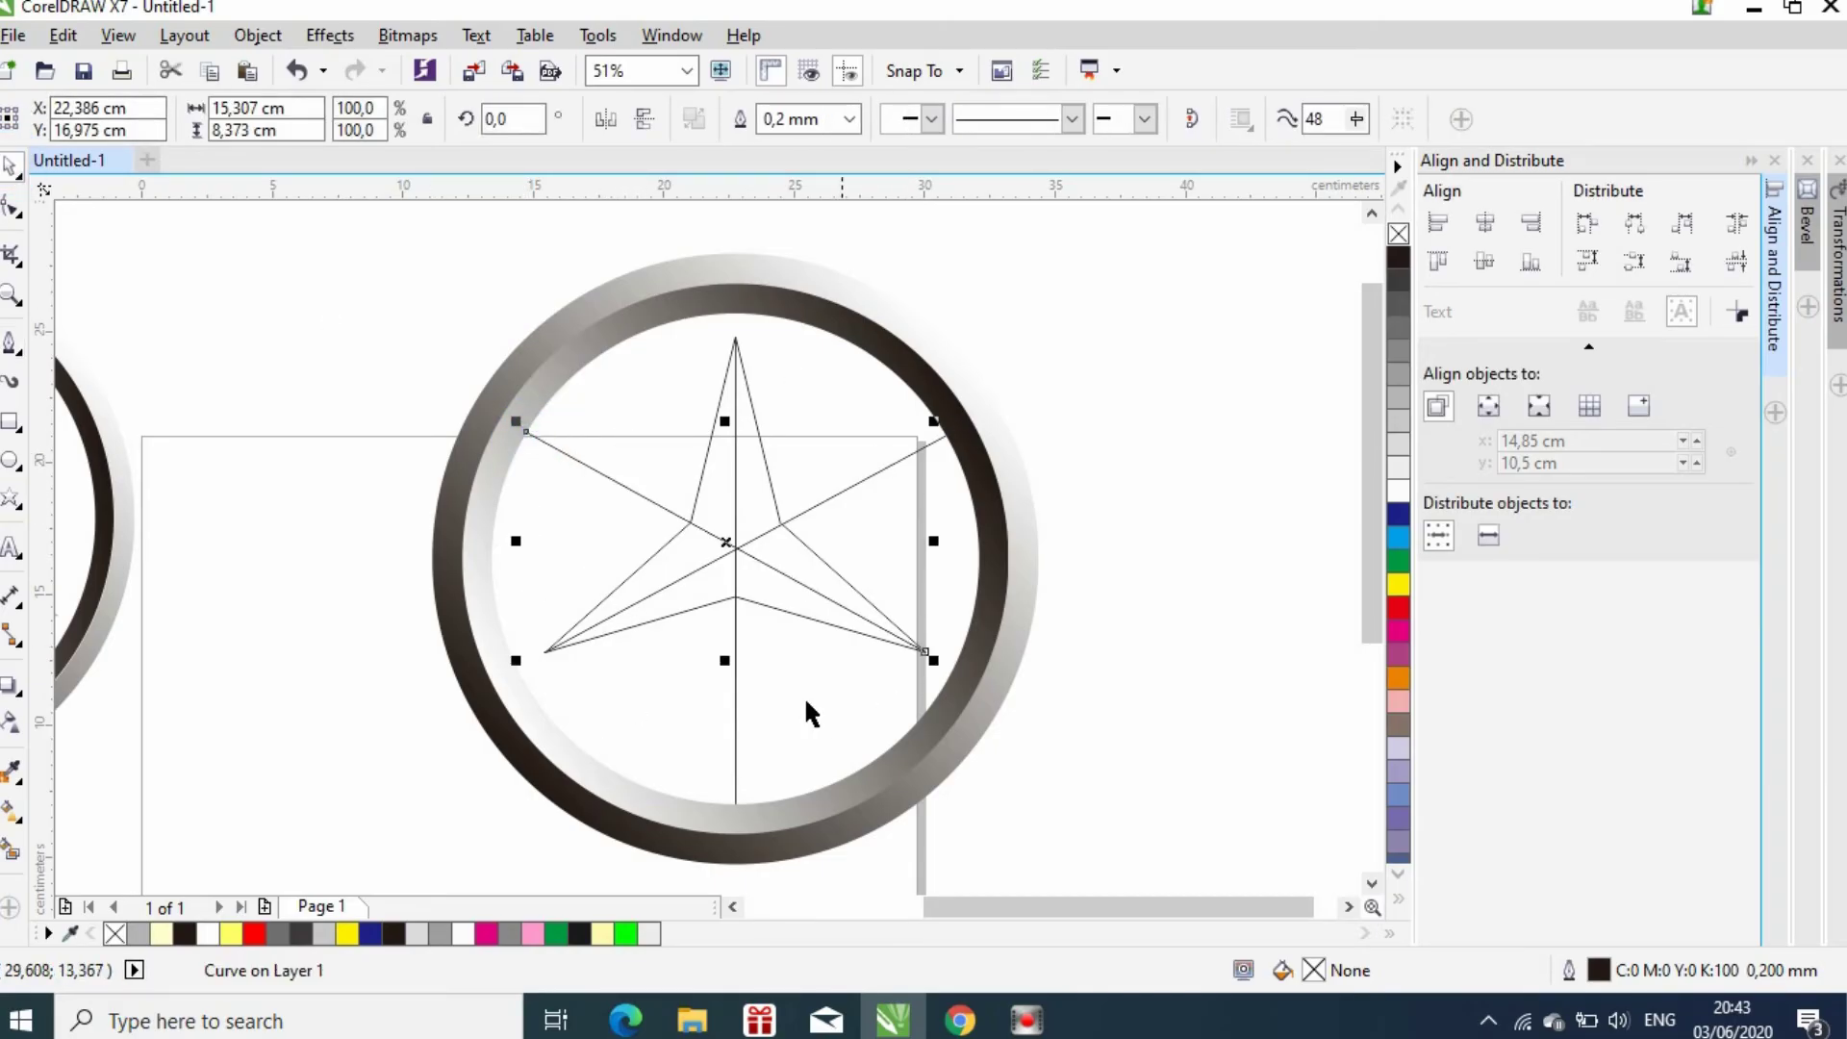
Create six separate star facets with Smart Fill in green, one on each side of every arm's centre line
click(11, 852)
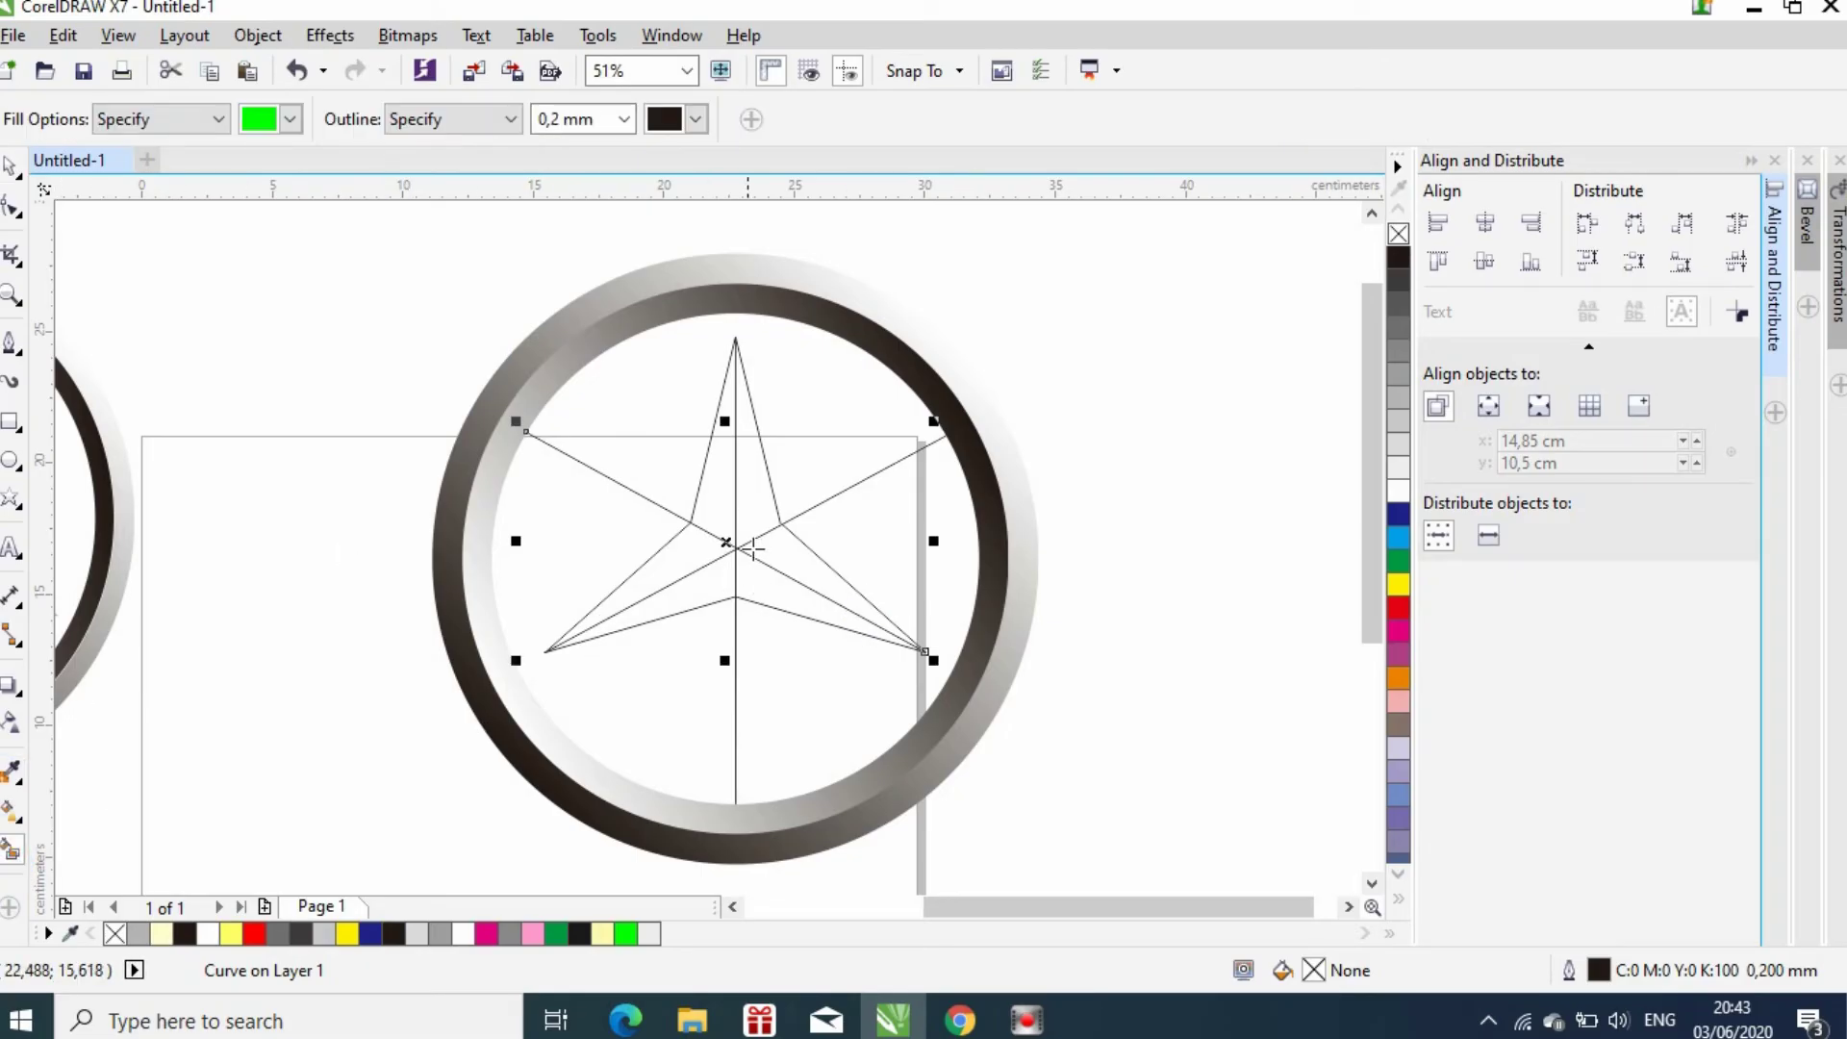
click(758, 514)
click(768, 550)
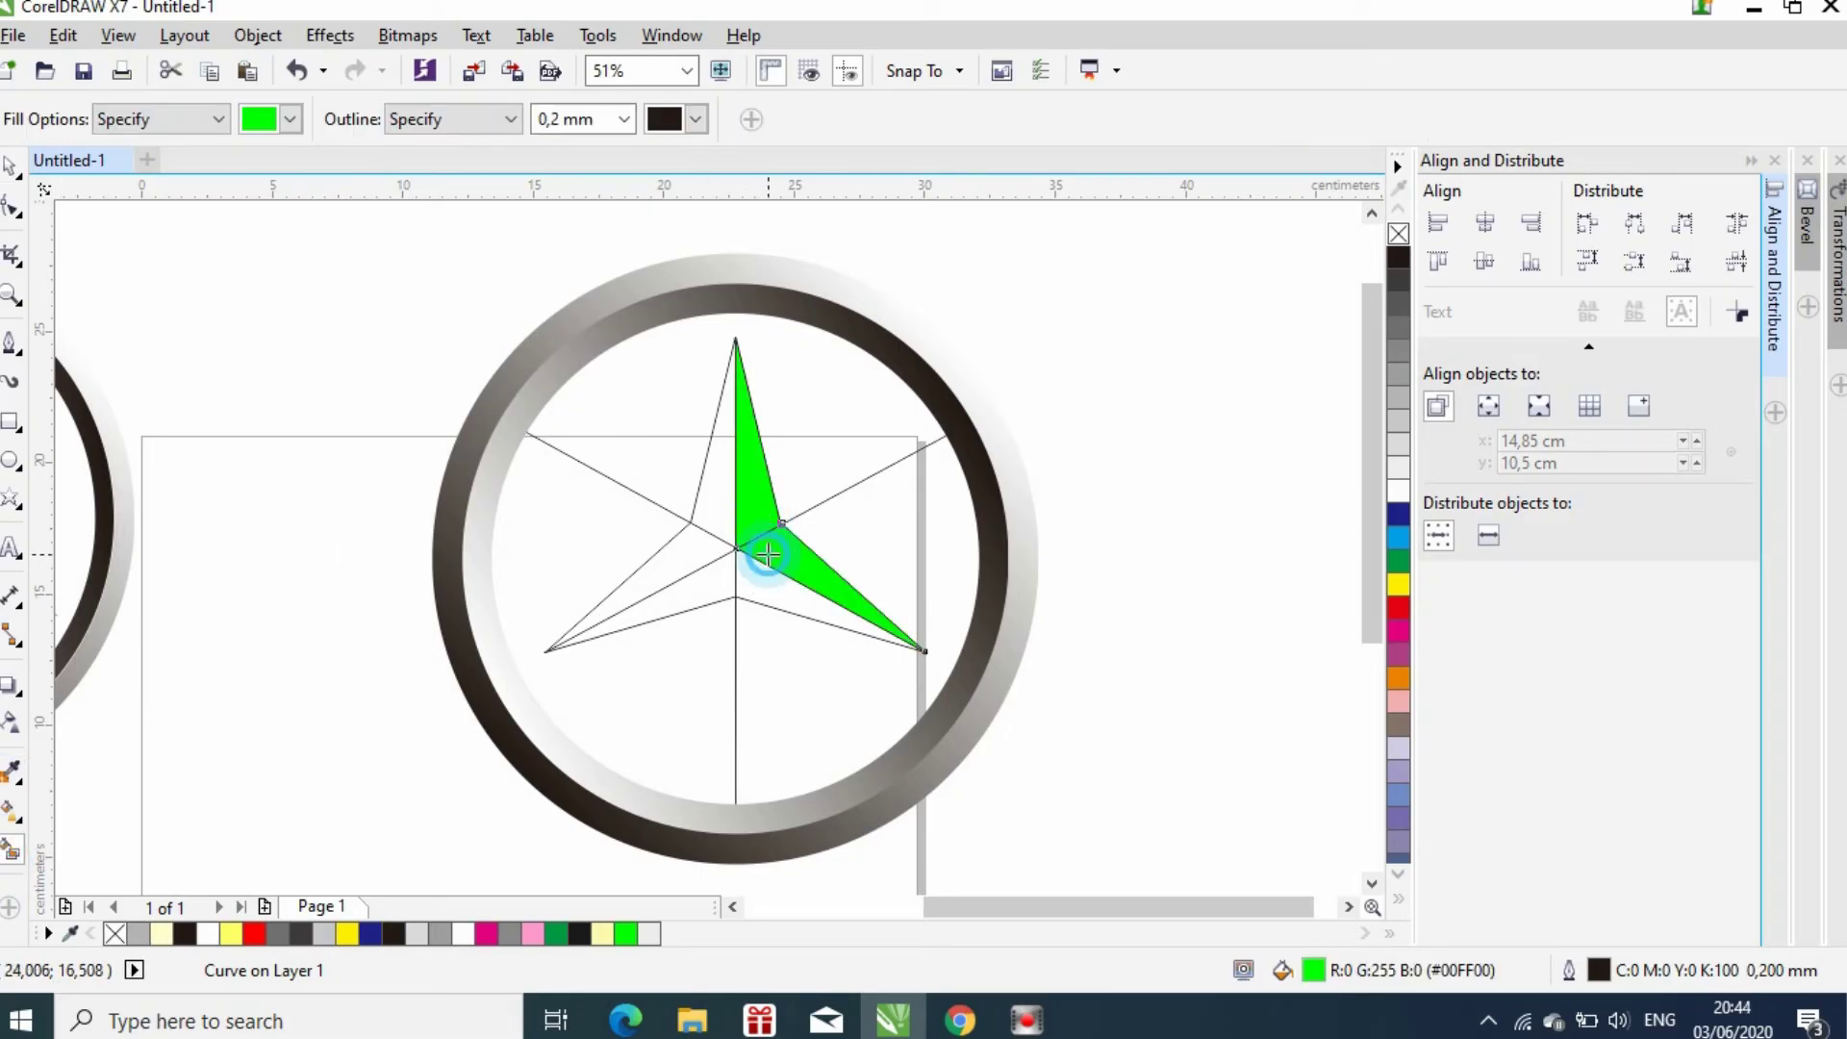
click(758, 580)
click(718, 581)
click(705, 539)
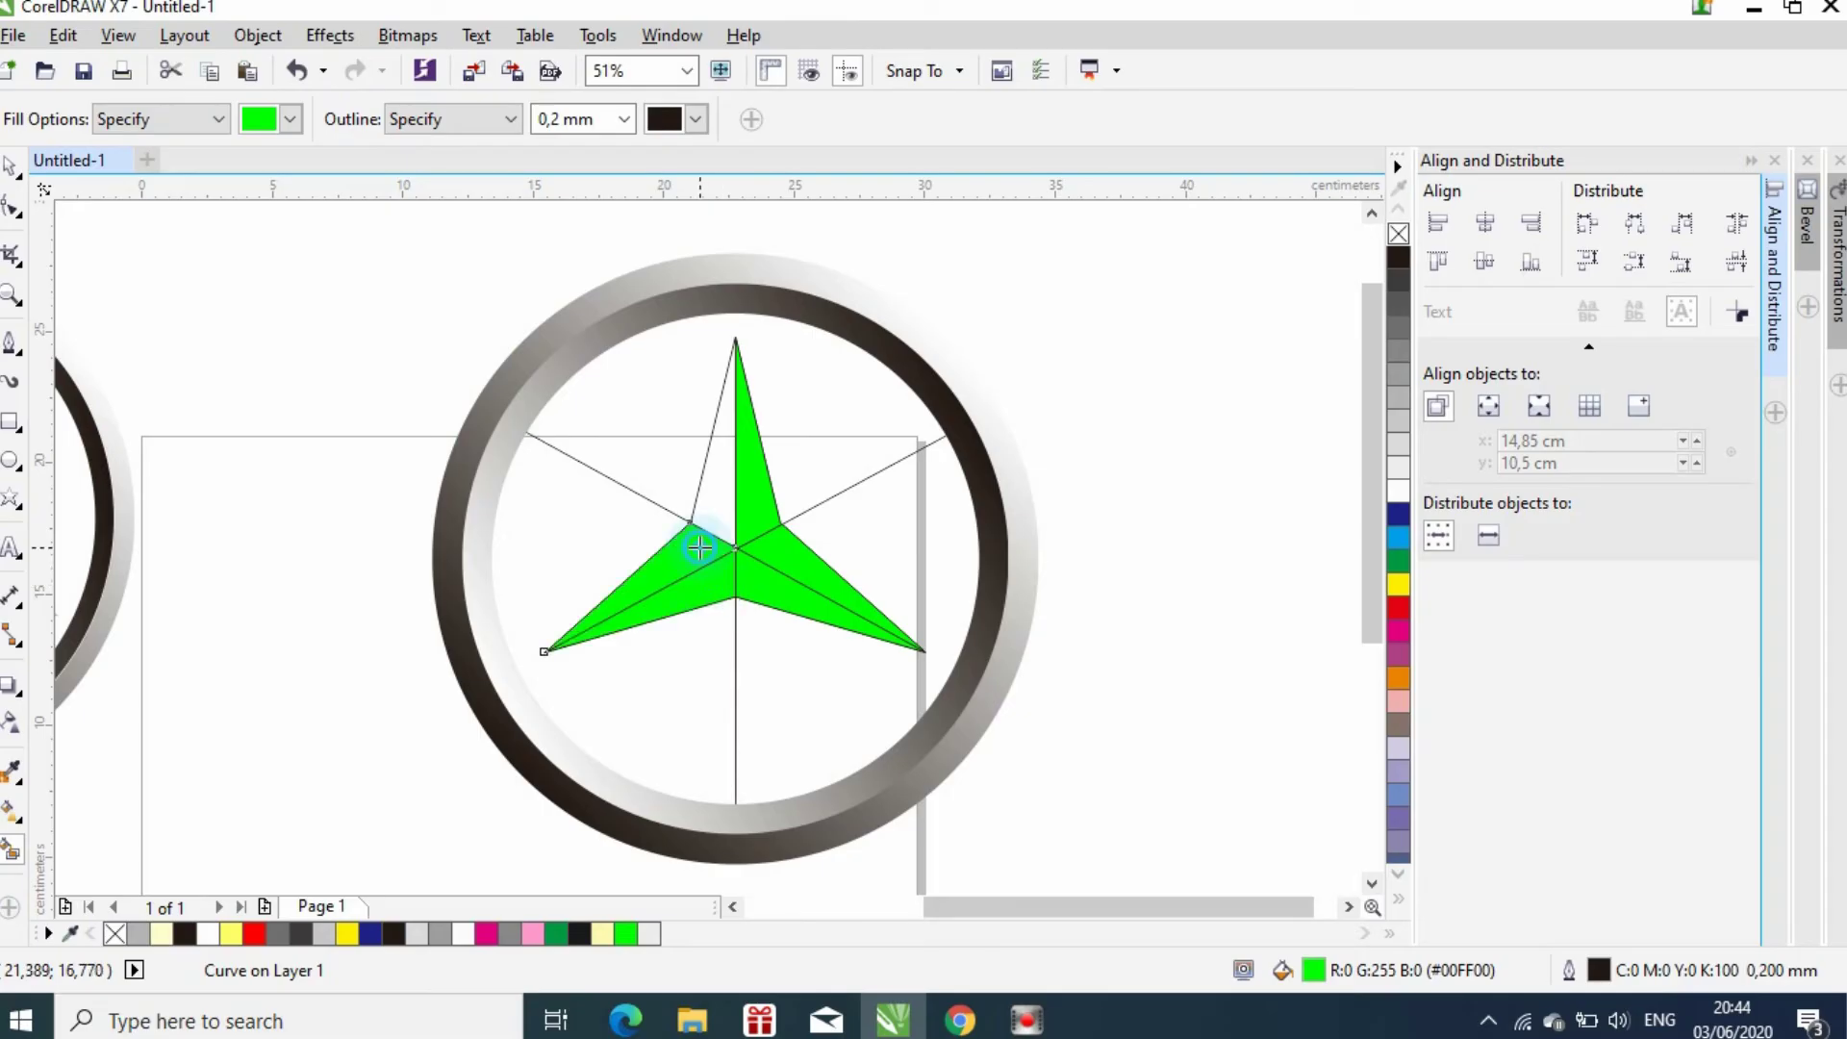
click(715, 506)
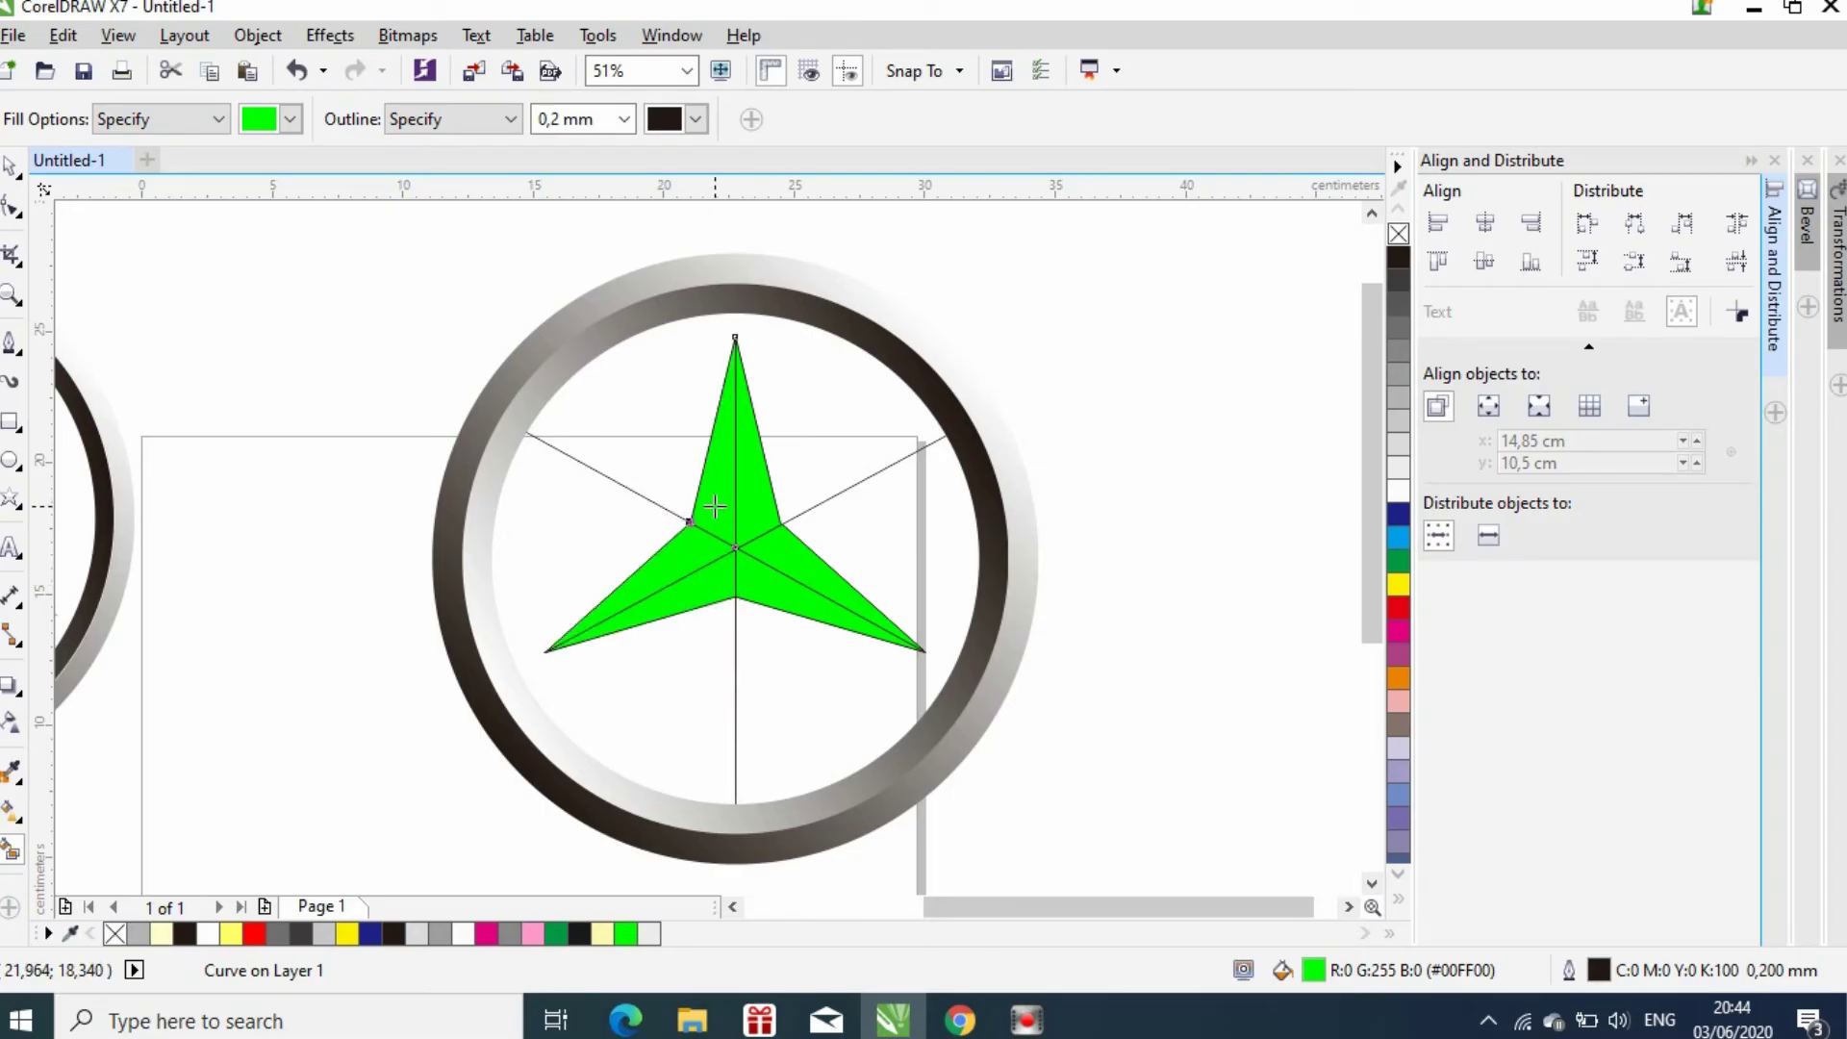
click(14, 172)
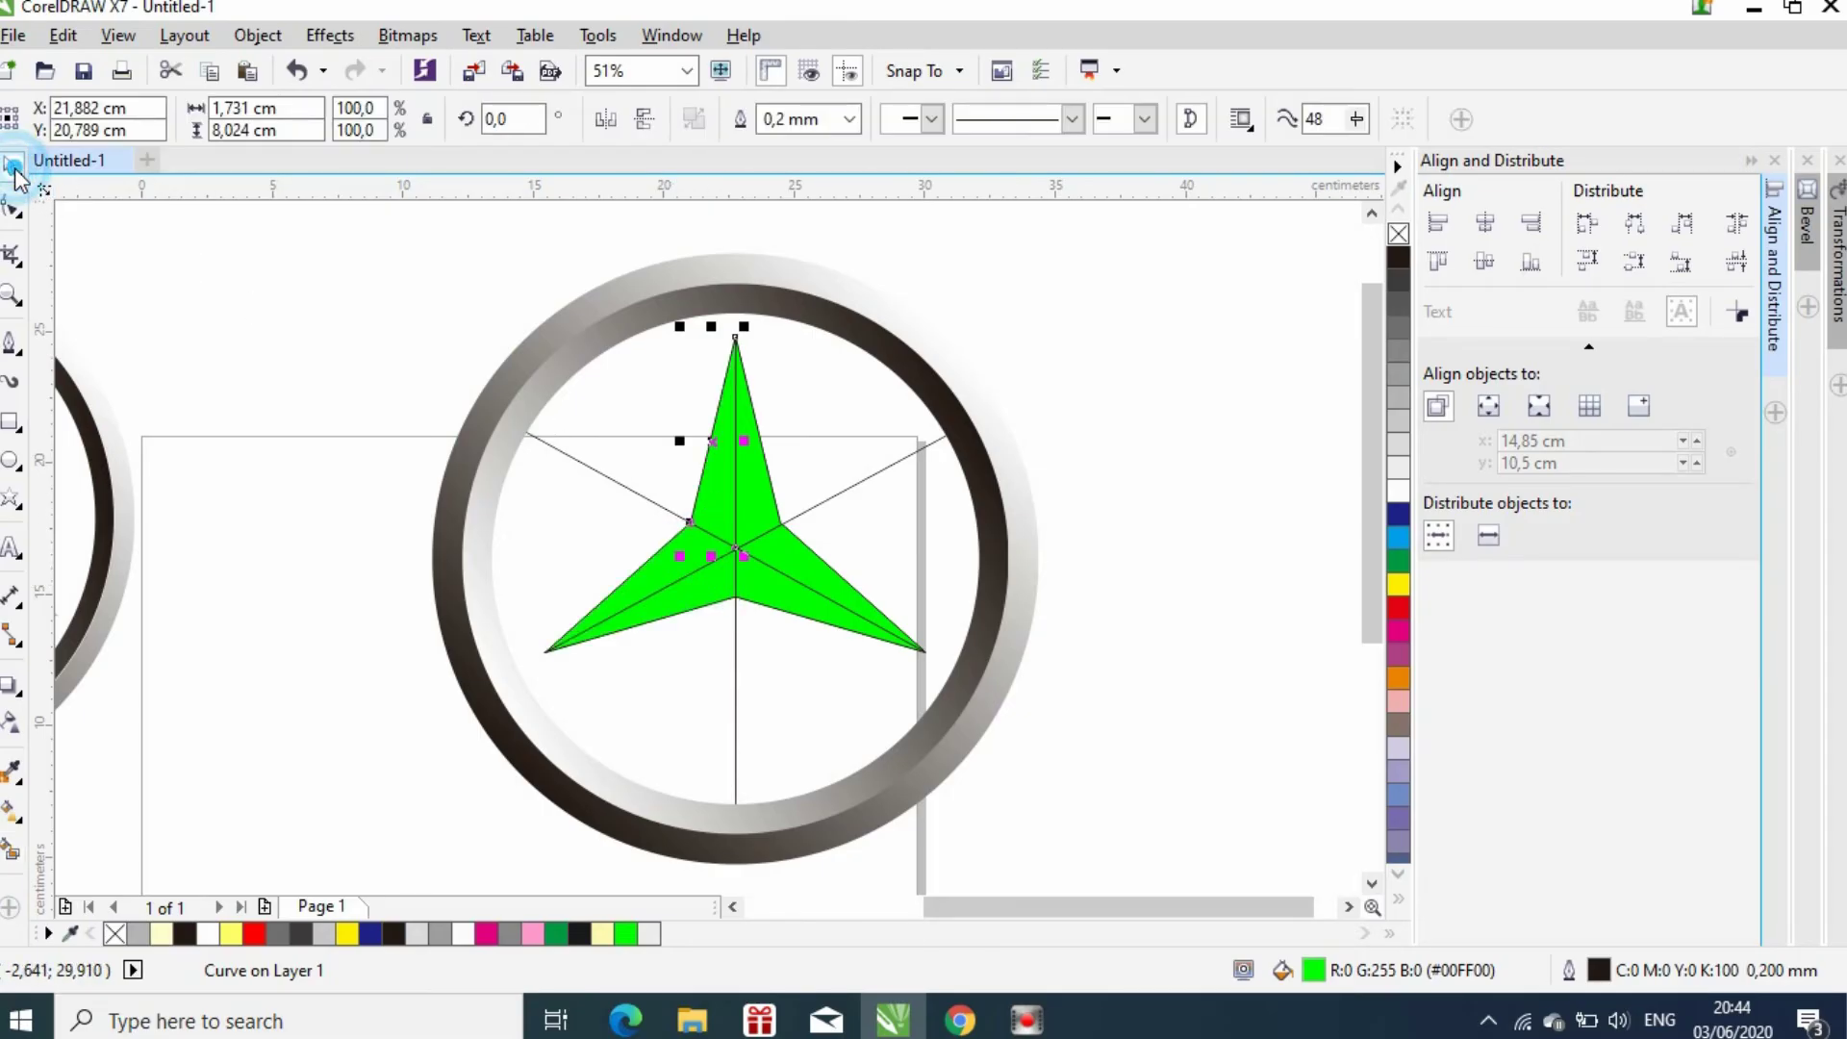
Fill the right half of the star's upper arm with 90% black and the upper half of the lower-right arm with white
click(1112, 325)
click(769, 474)
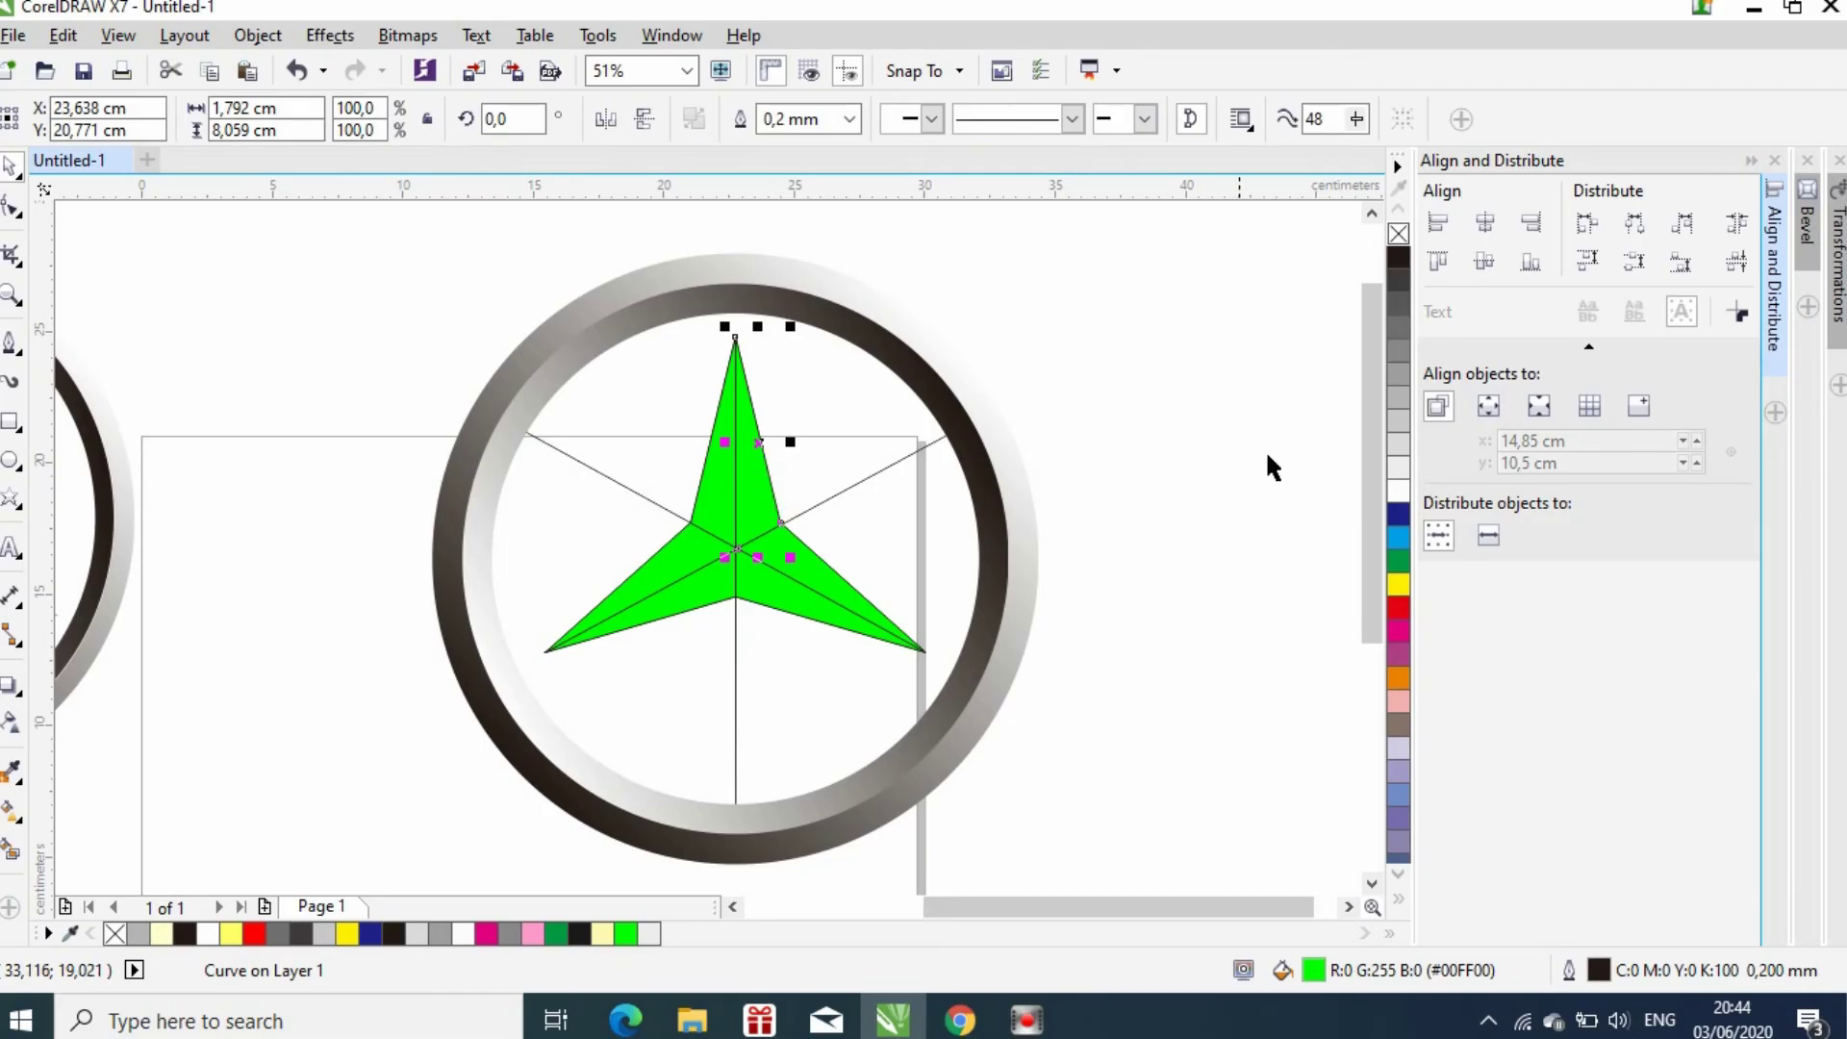
click(1399, 280)
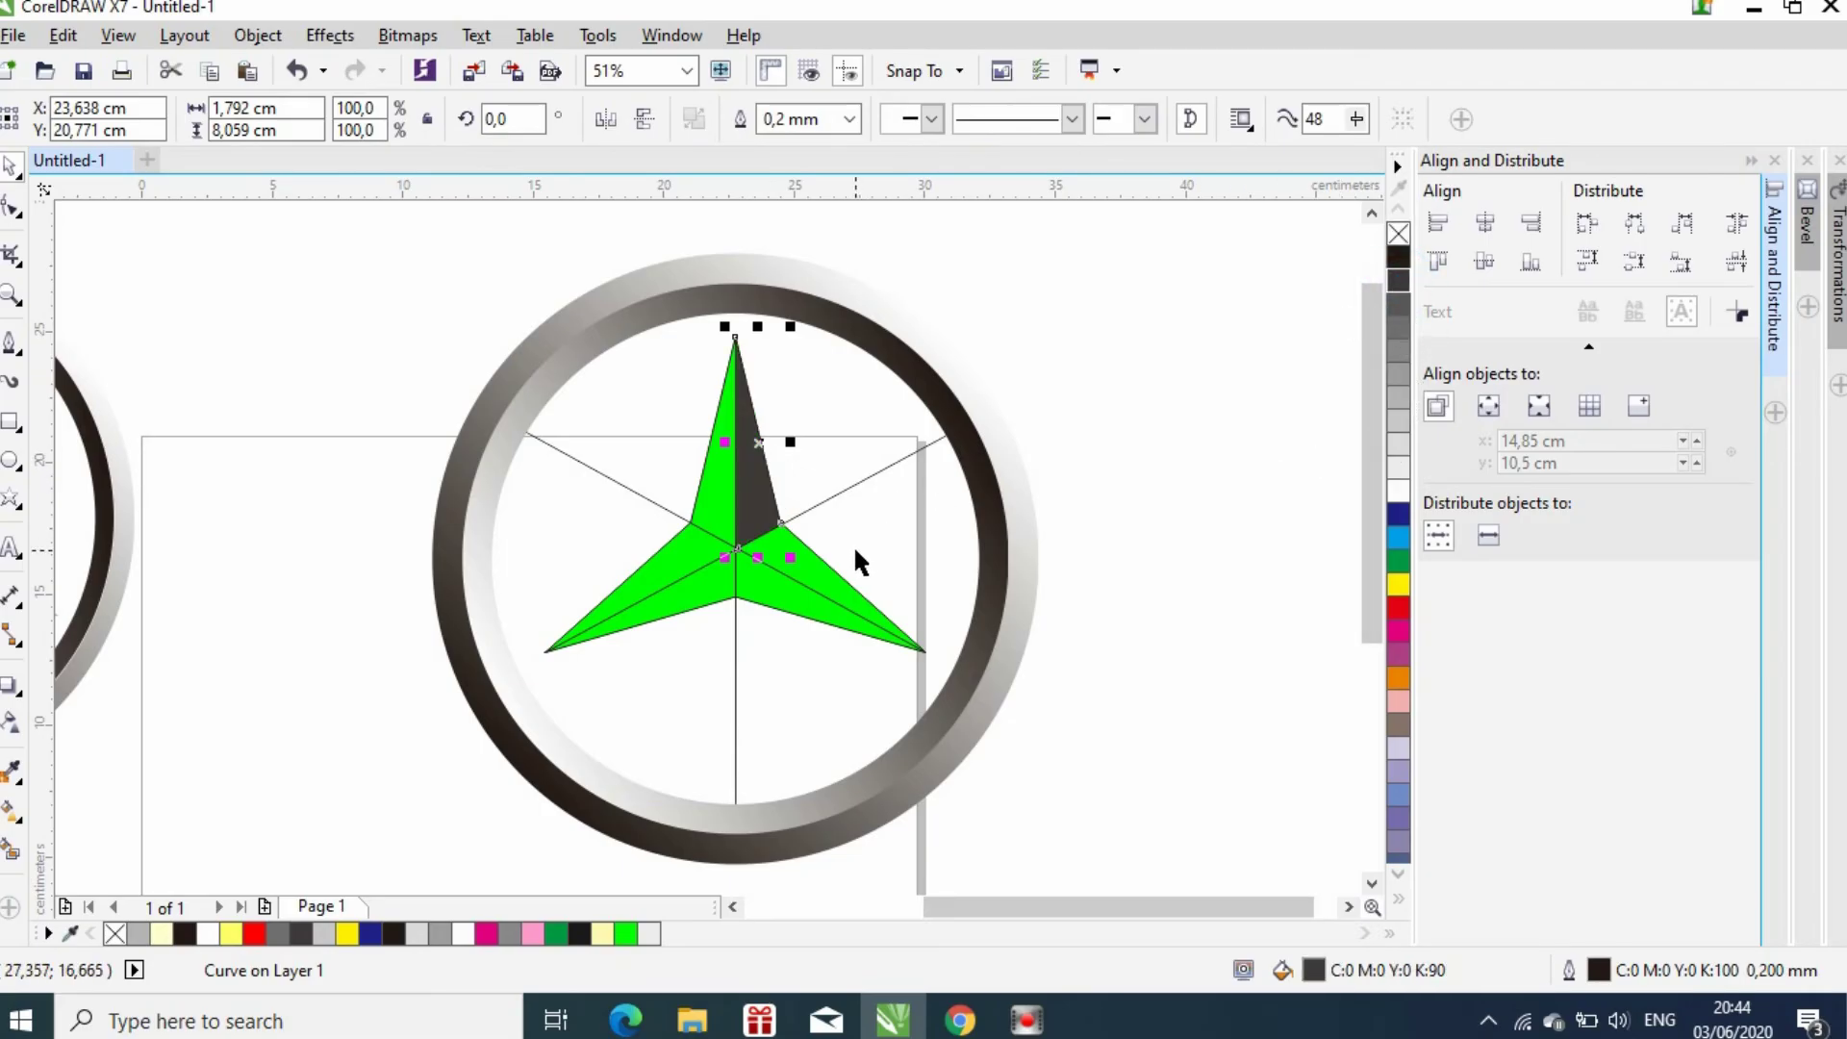
click(836, 575)
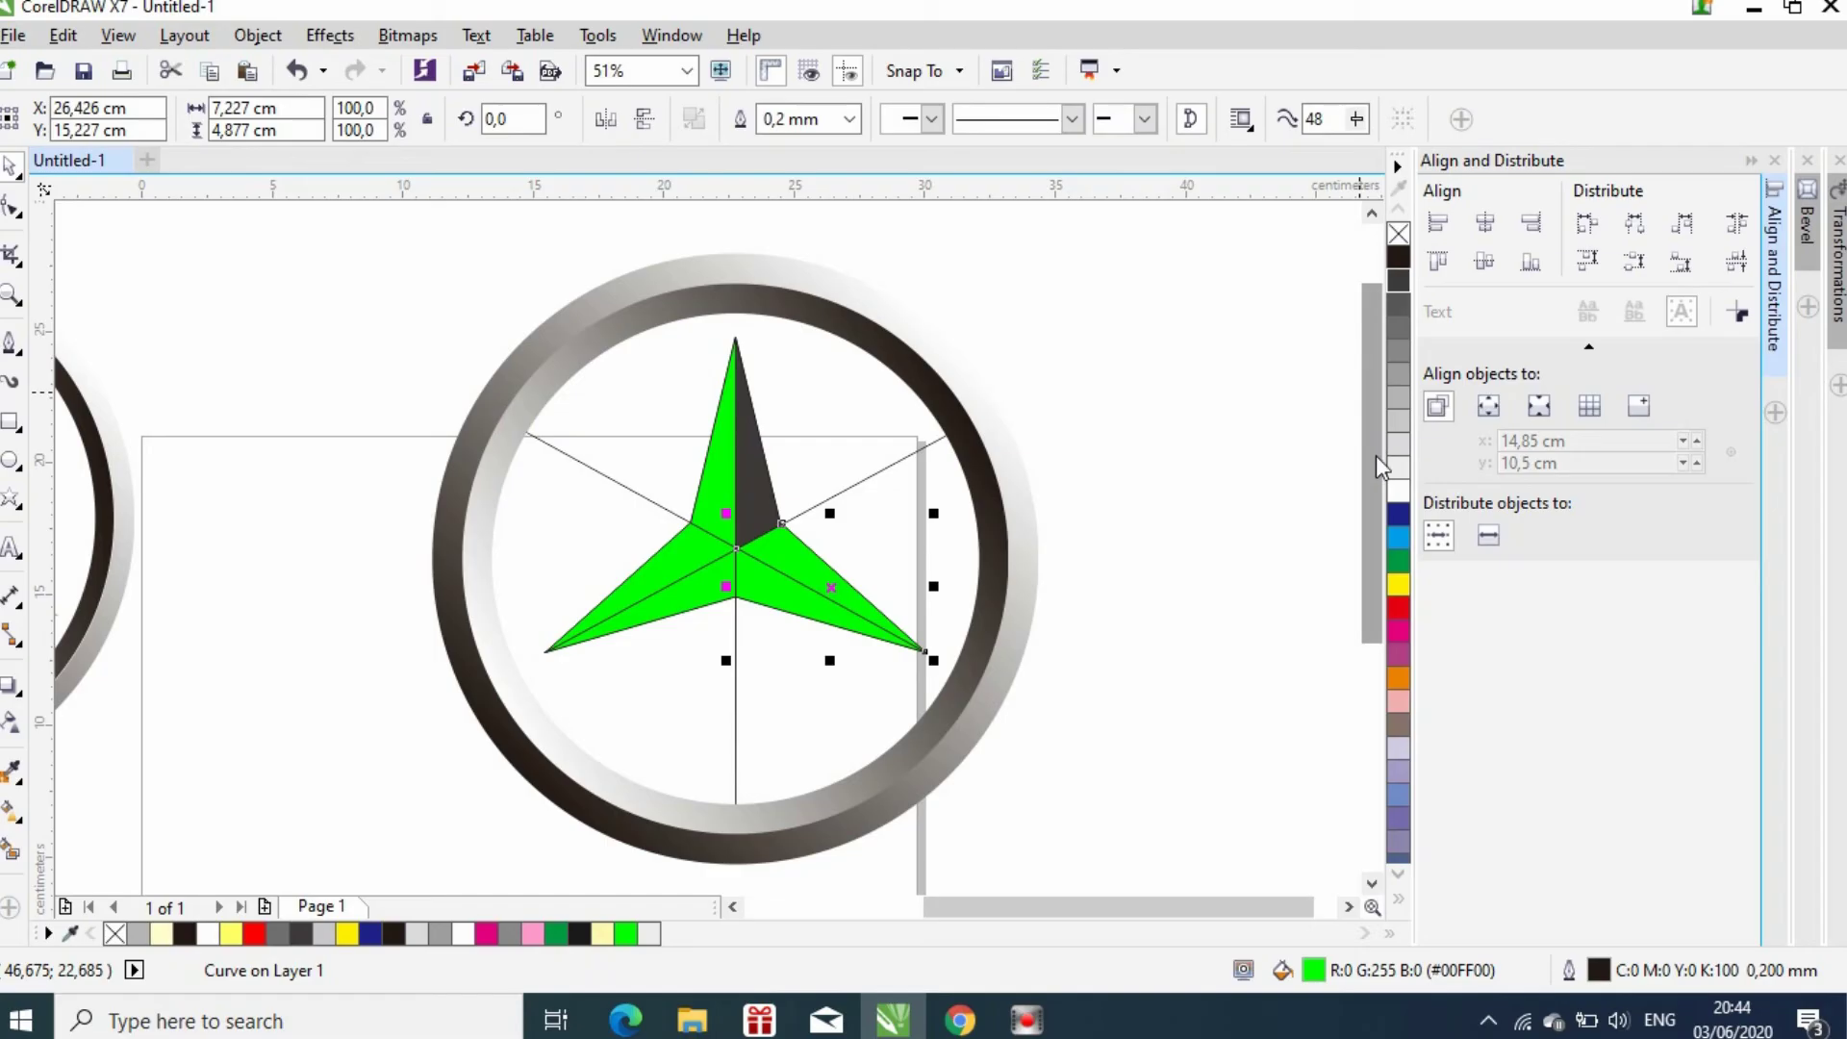
click(1399, 493)
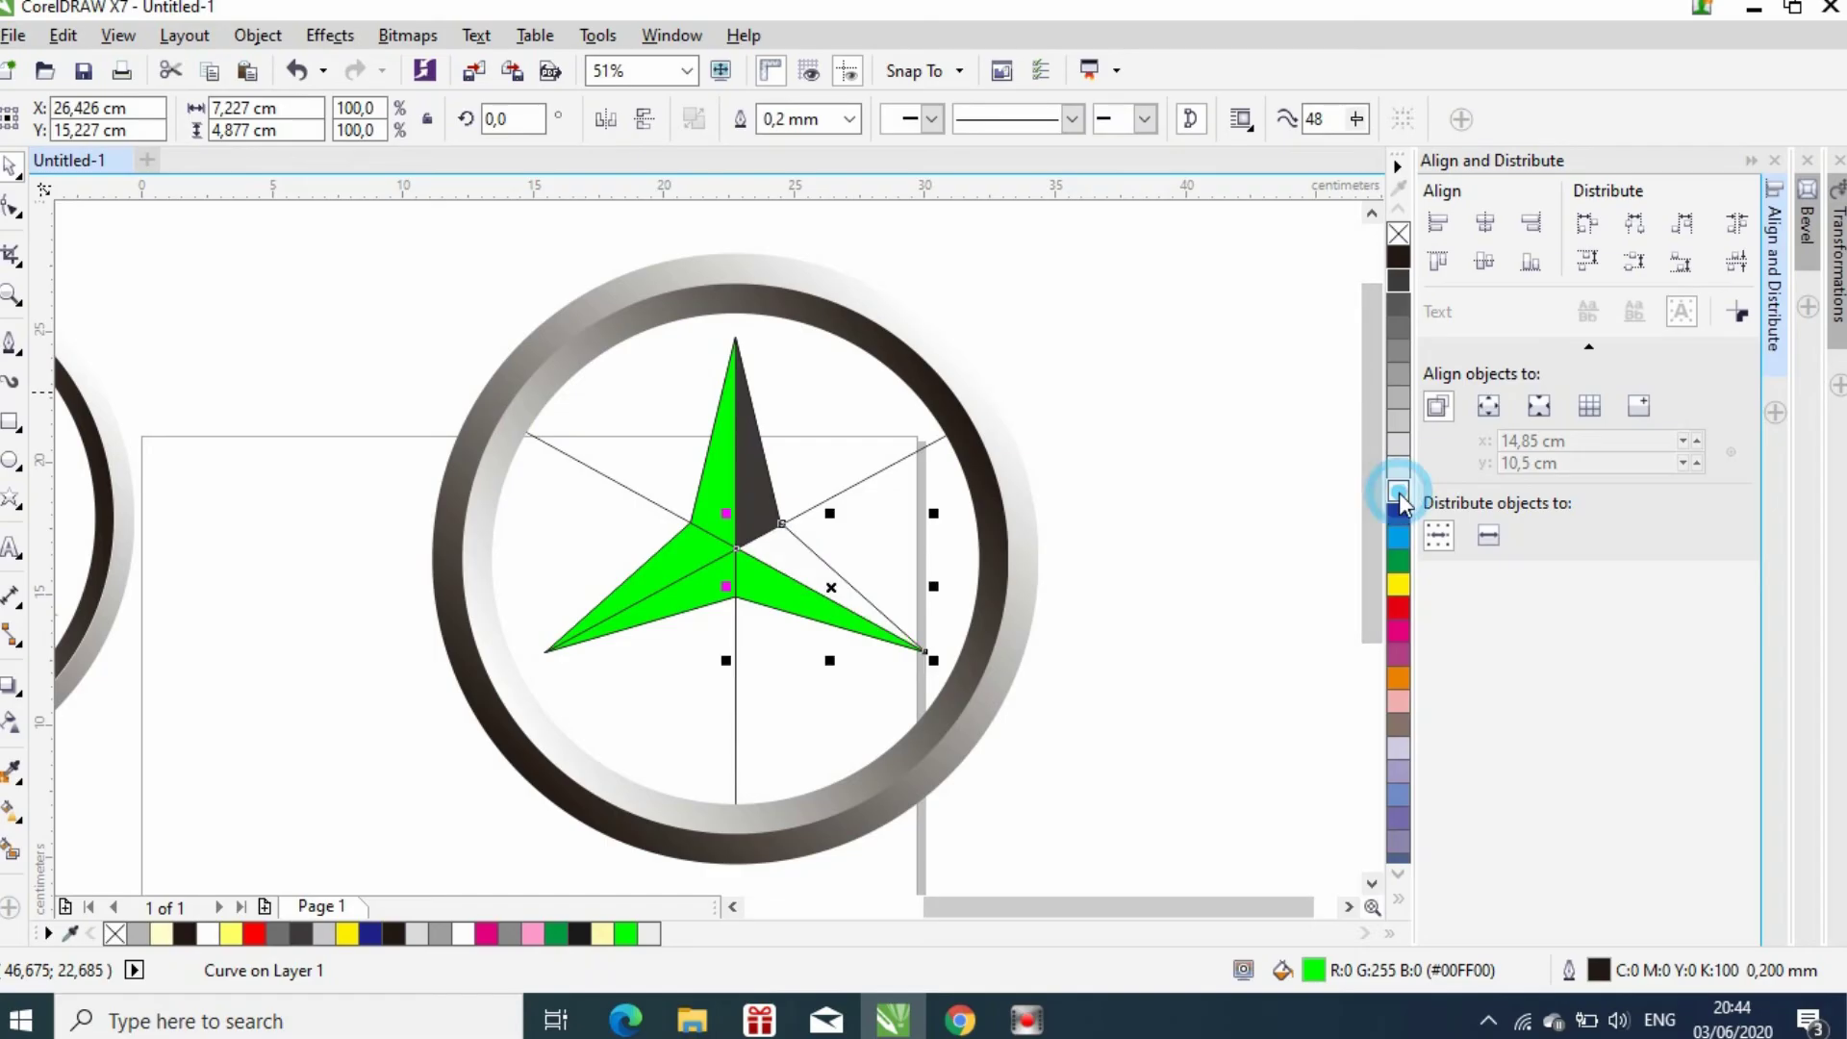
Fill the lower halves of the star's lower-right and lower-left arms with 90% black
click(786, 608)
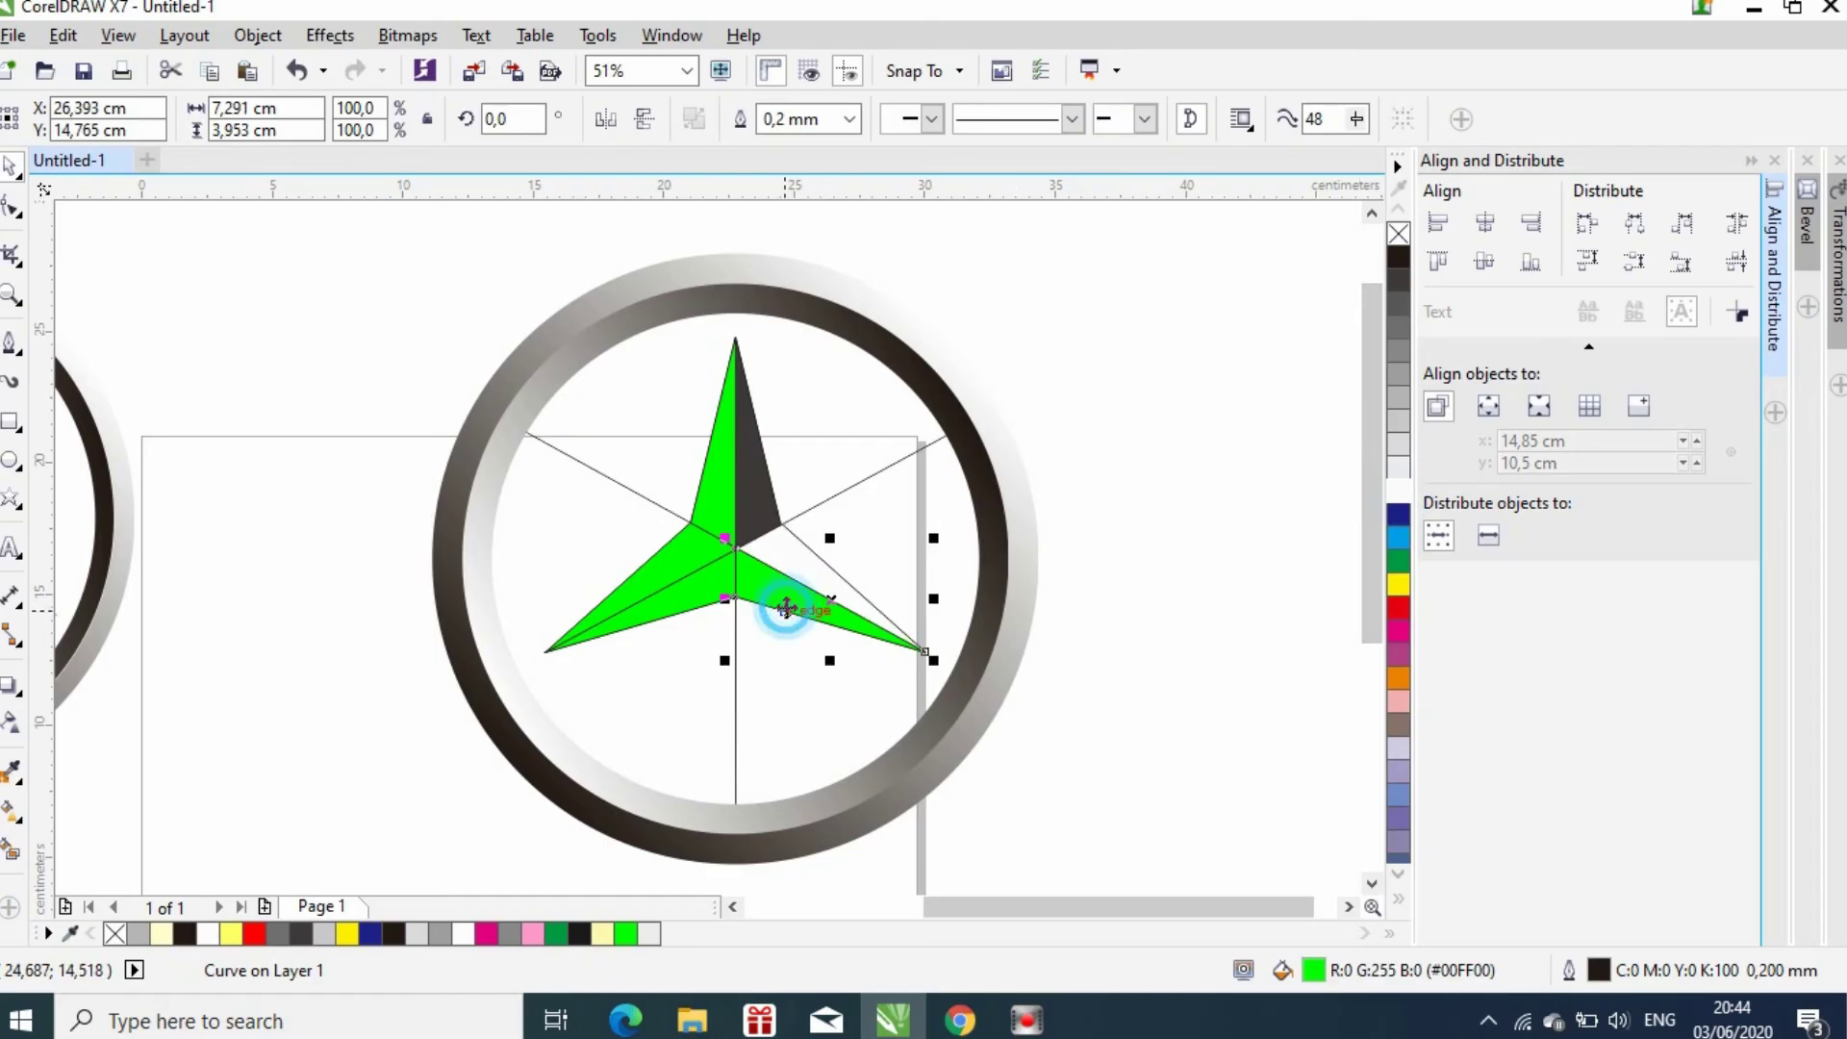
click(1399, 285)
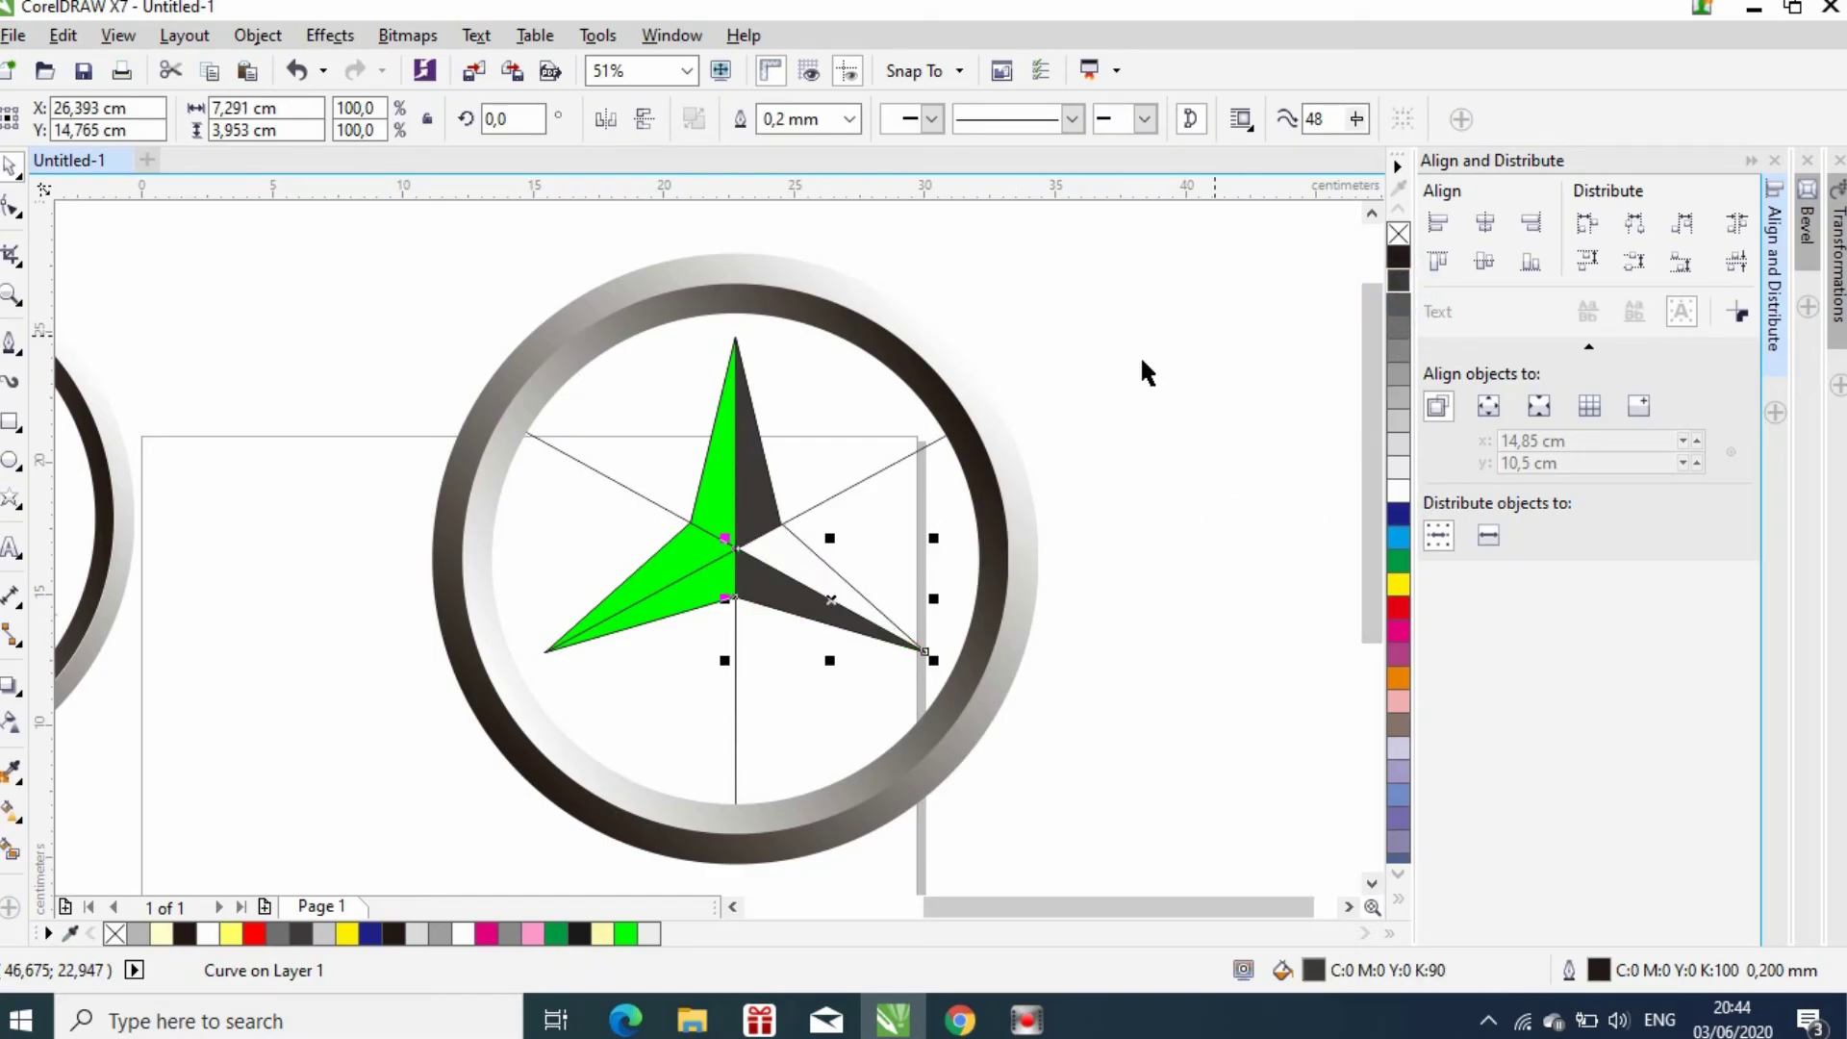
click(689, 602)
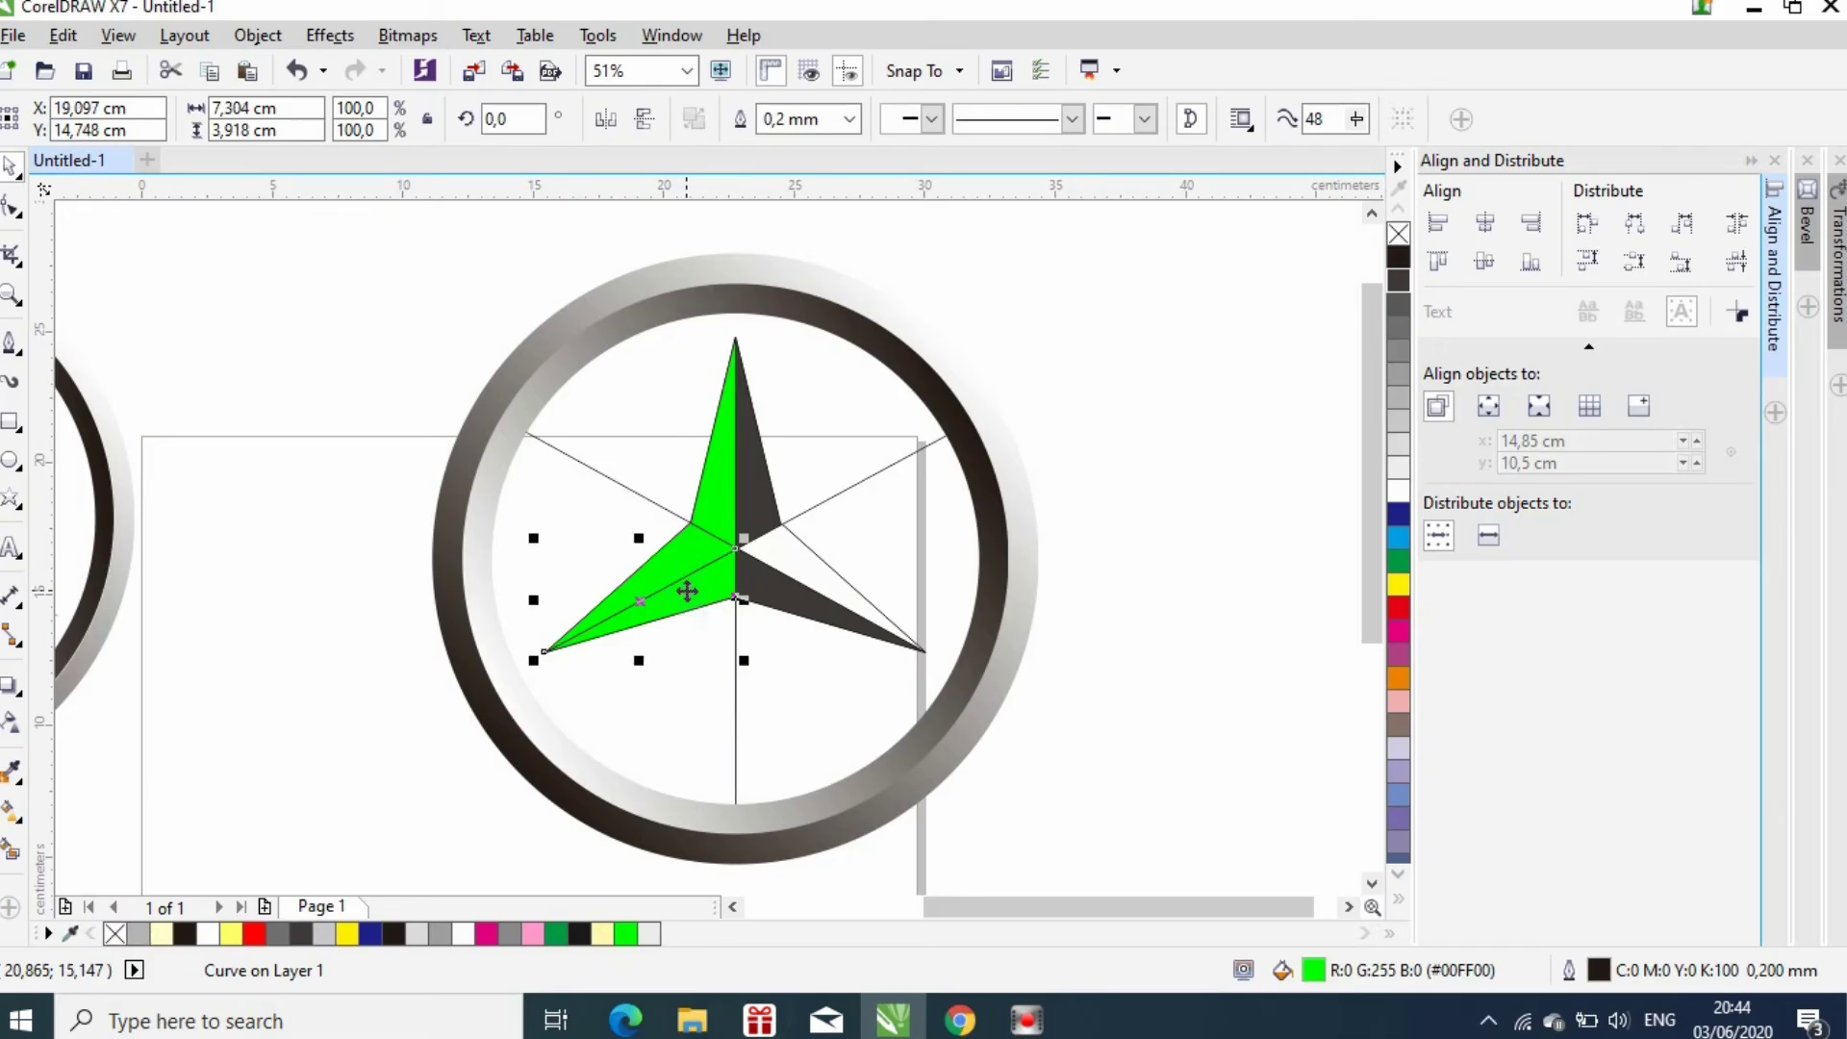
click(1398, 285)
Fill the left half of the star's upper arm and the upper halves of both lower arms with 30% black
click(720, 485)
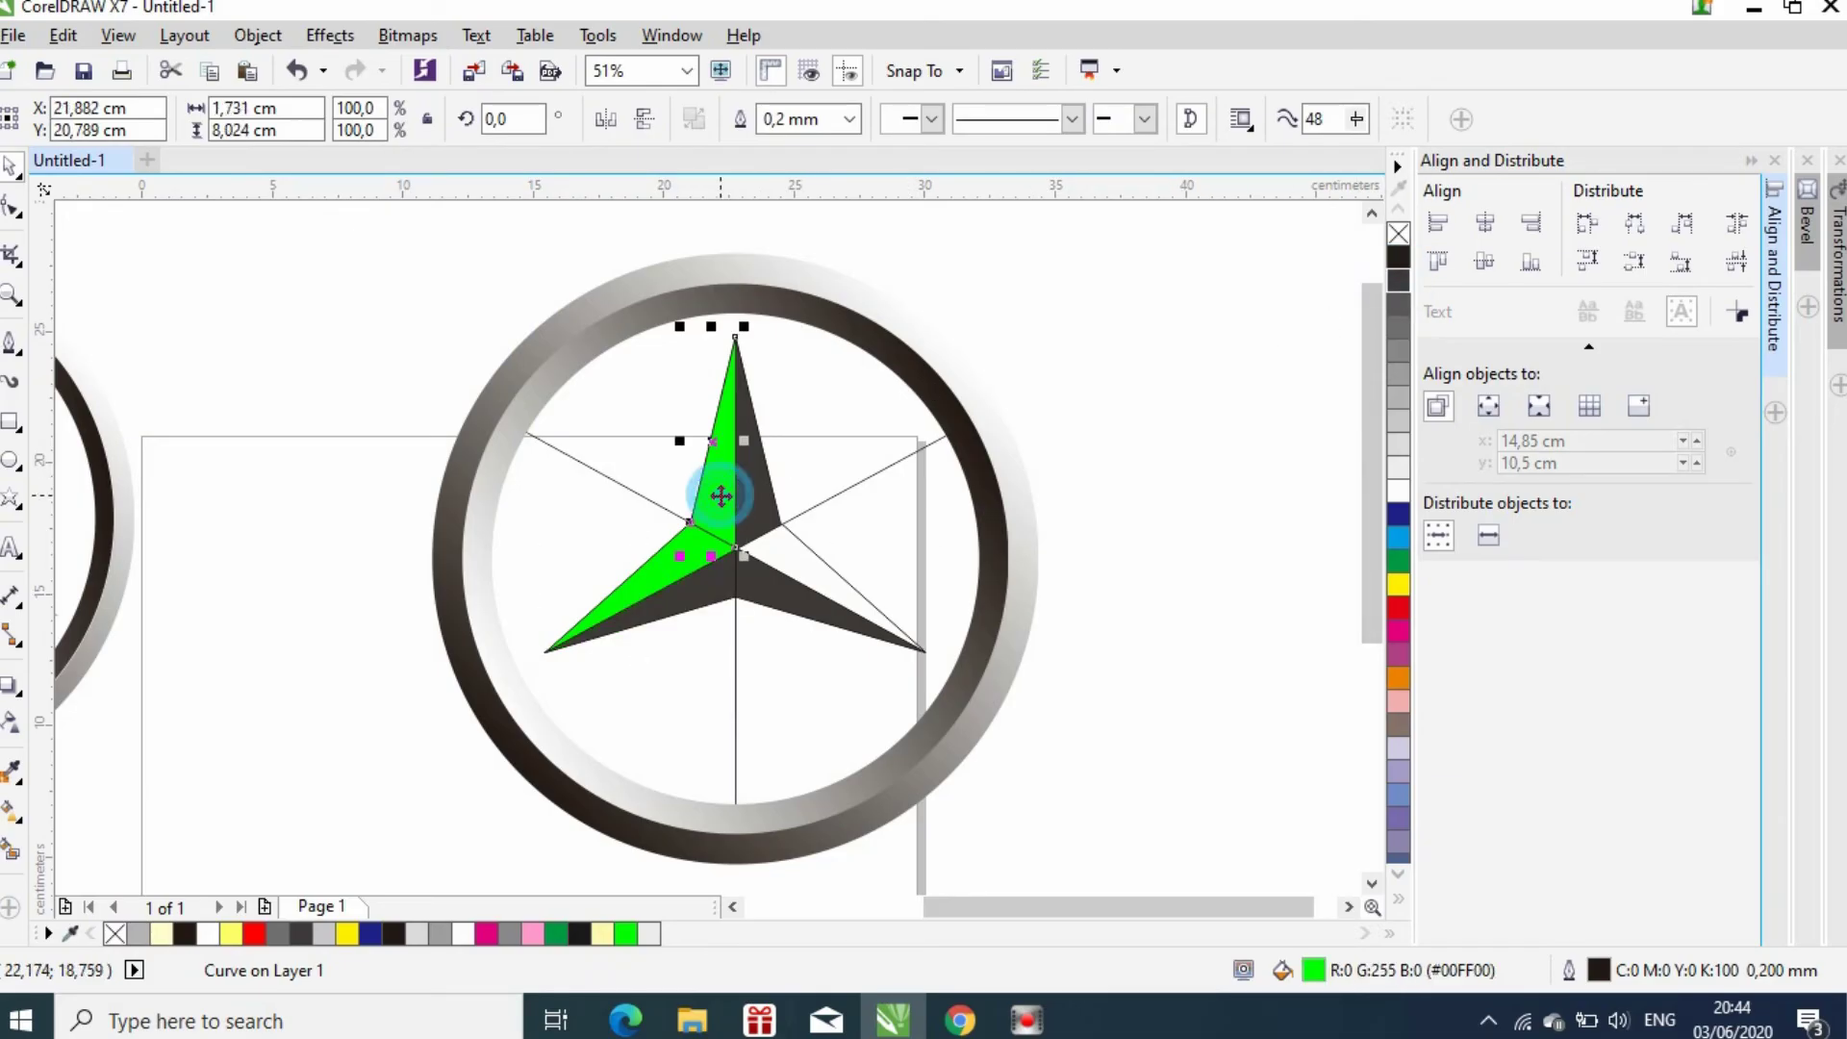
click(1399, 448)
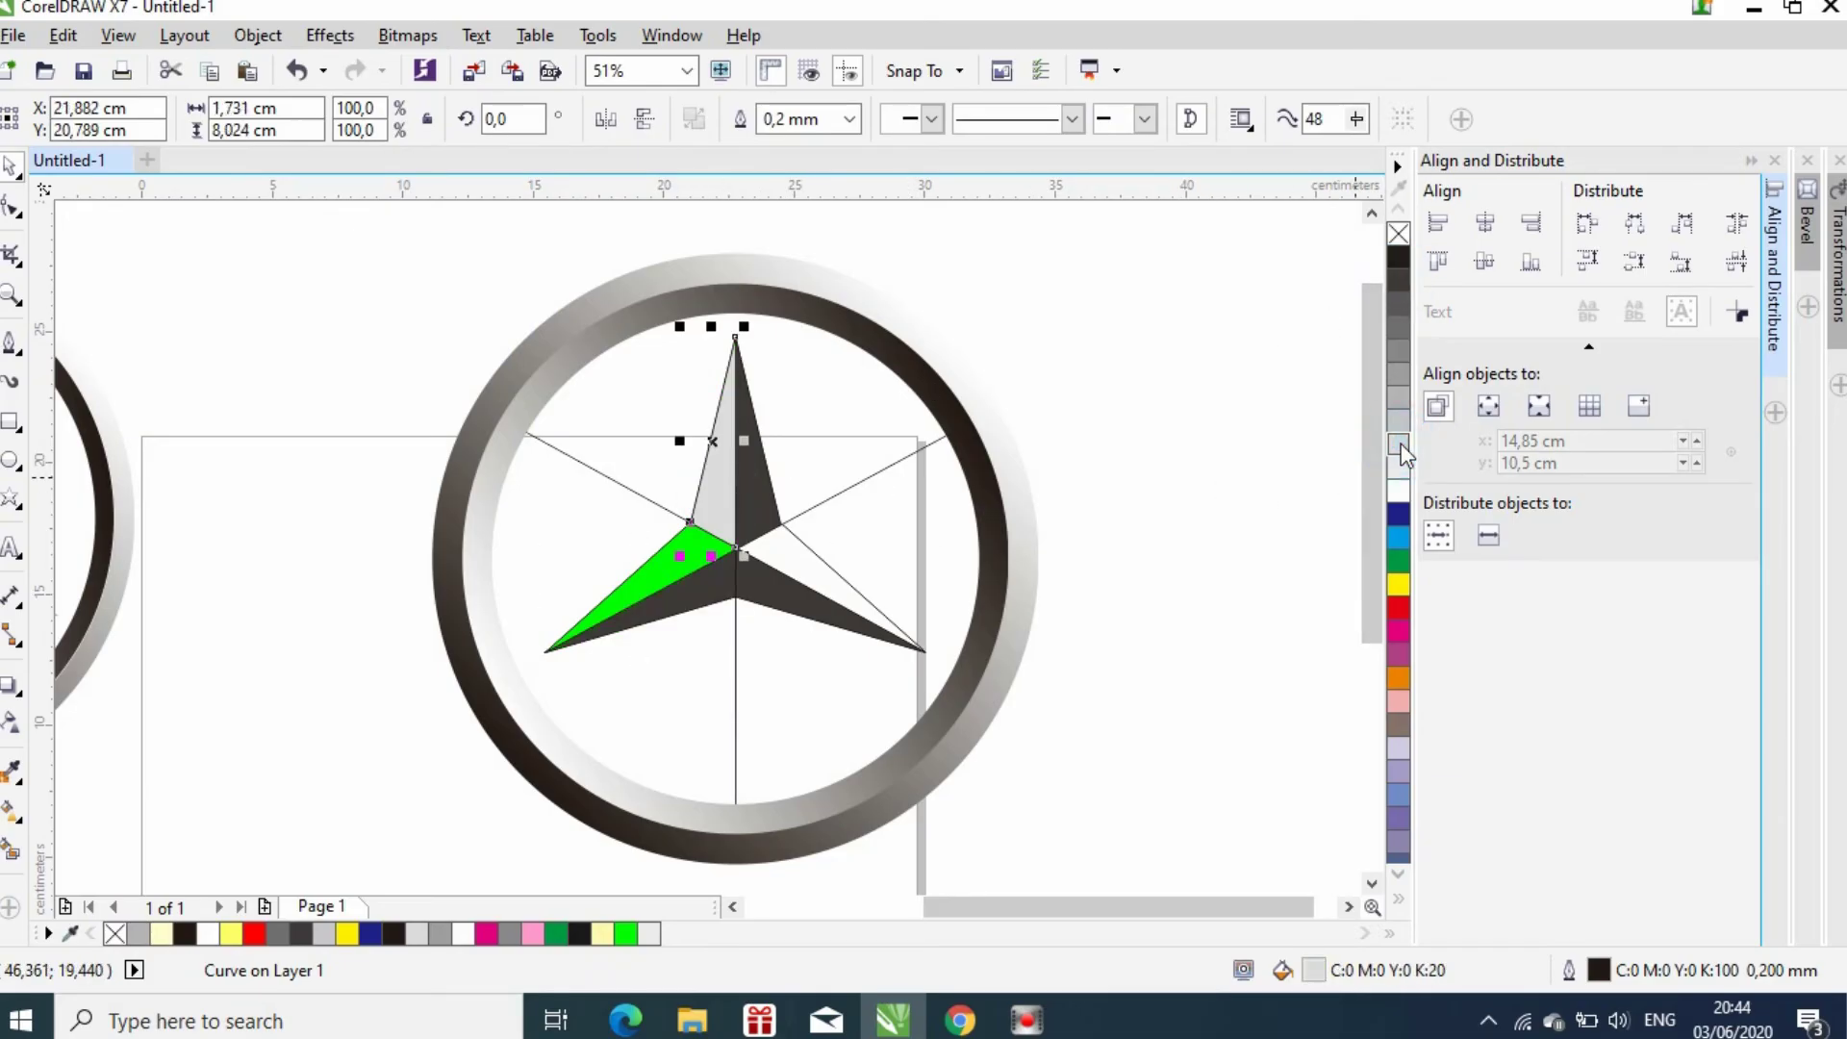
click(1399, 421)
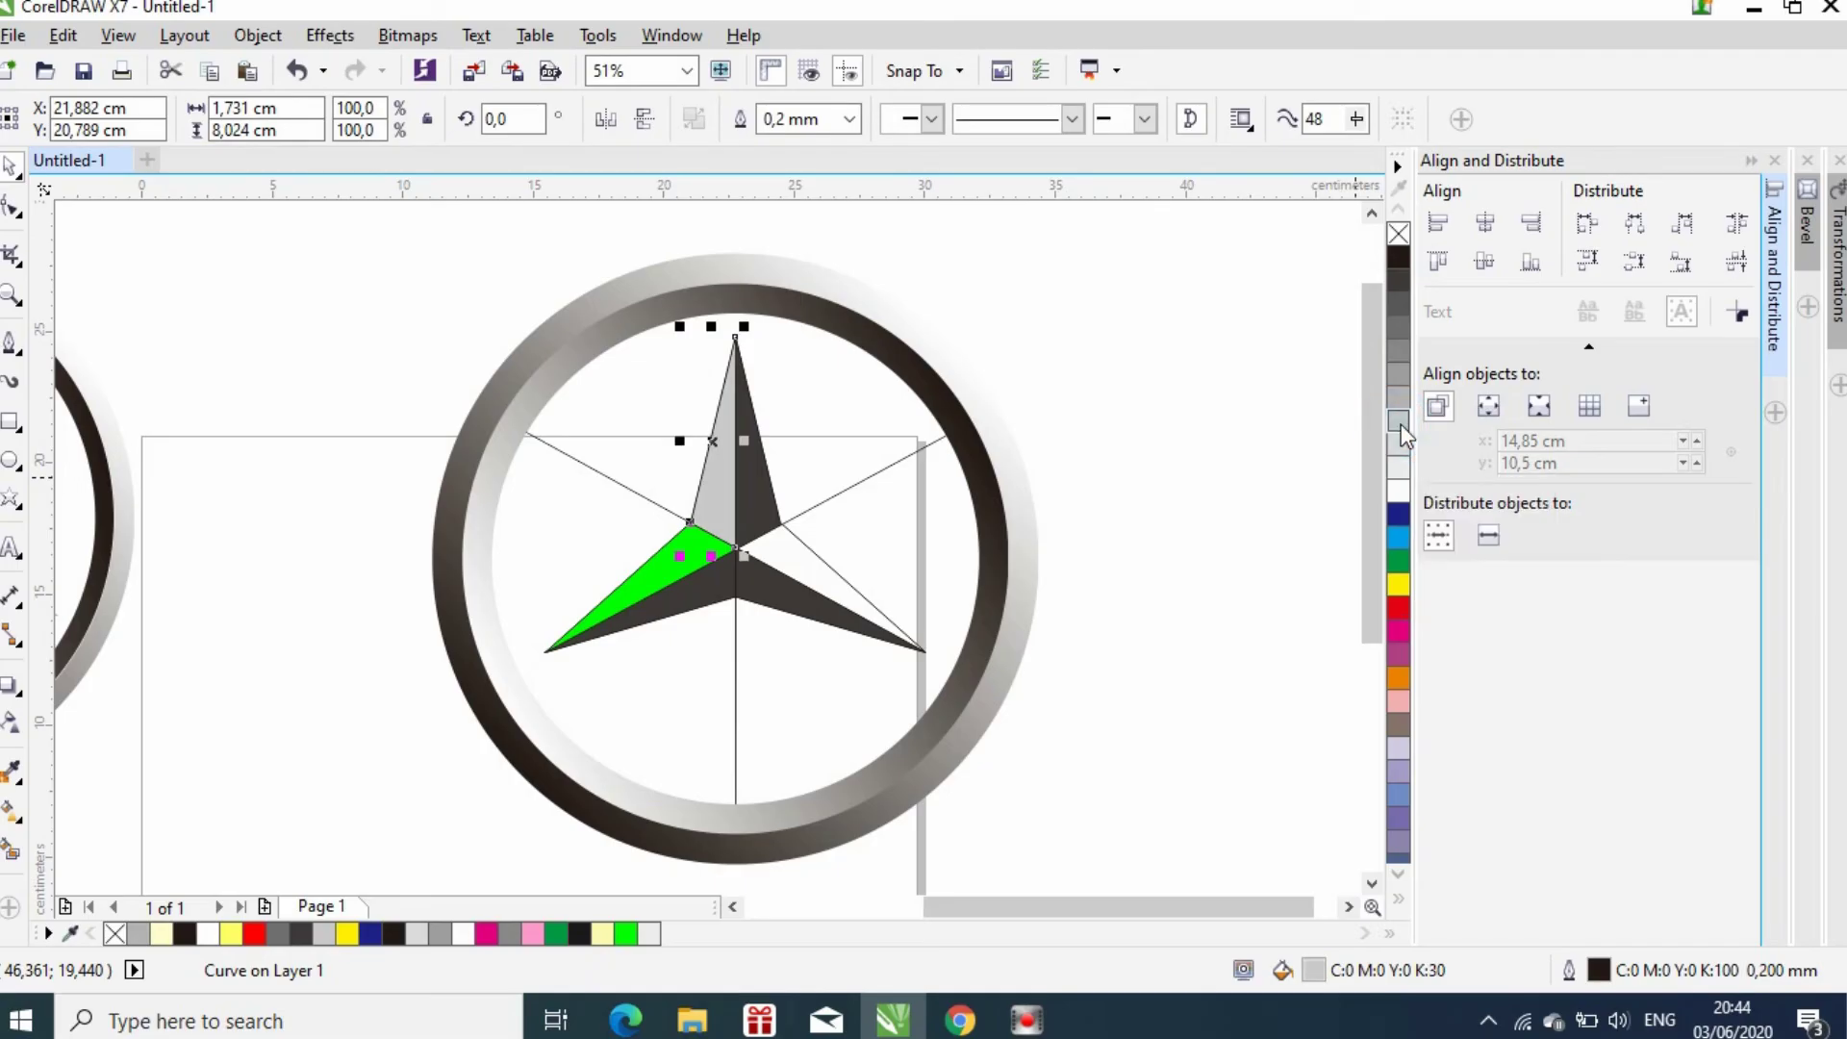
click(706, 563)
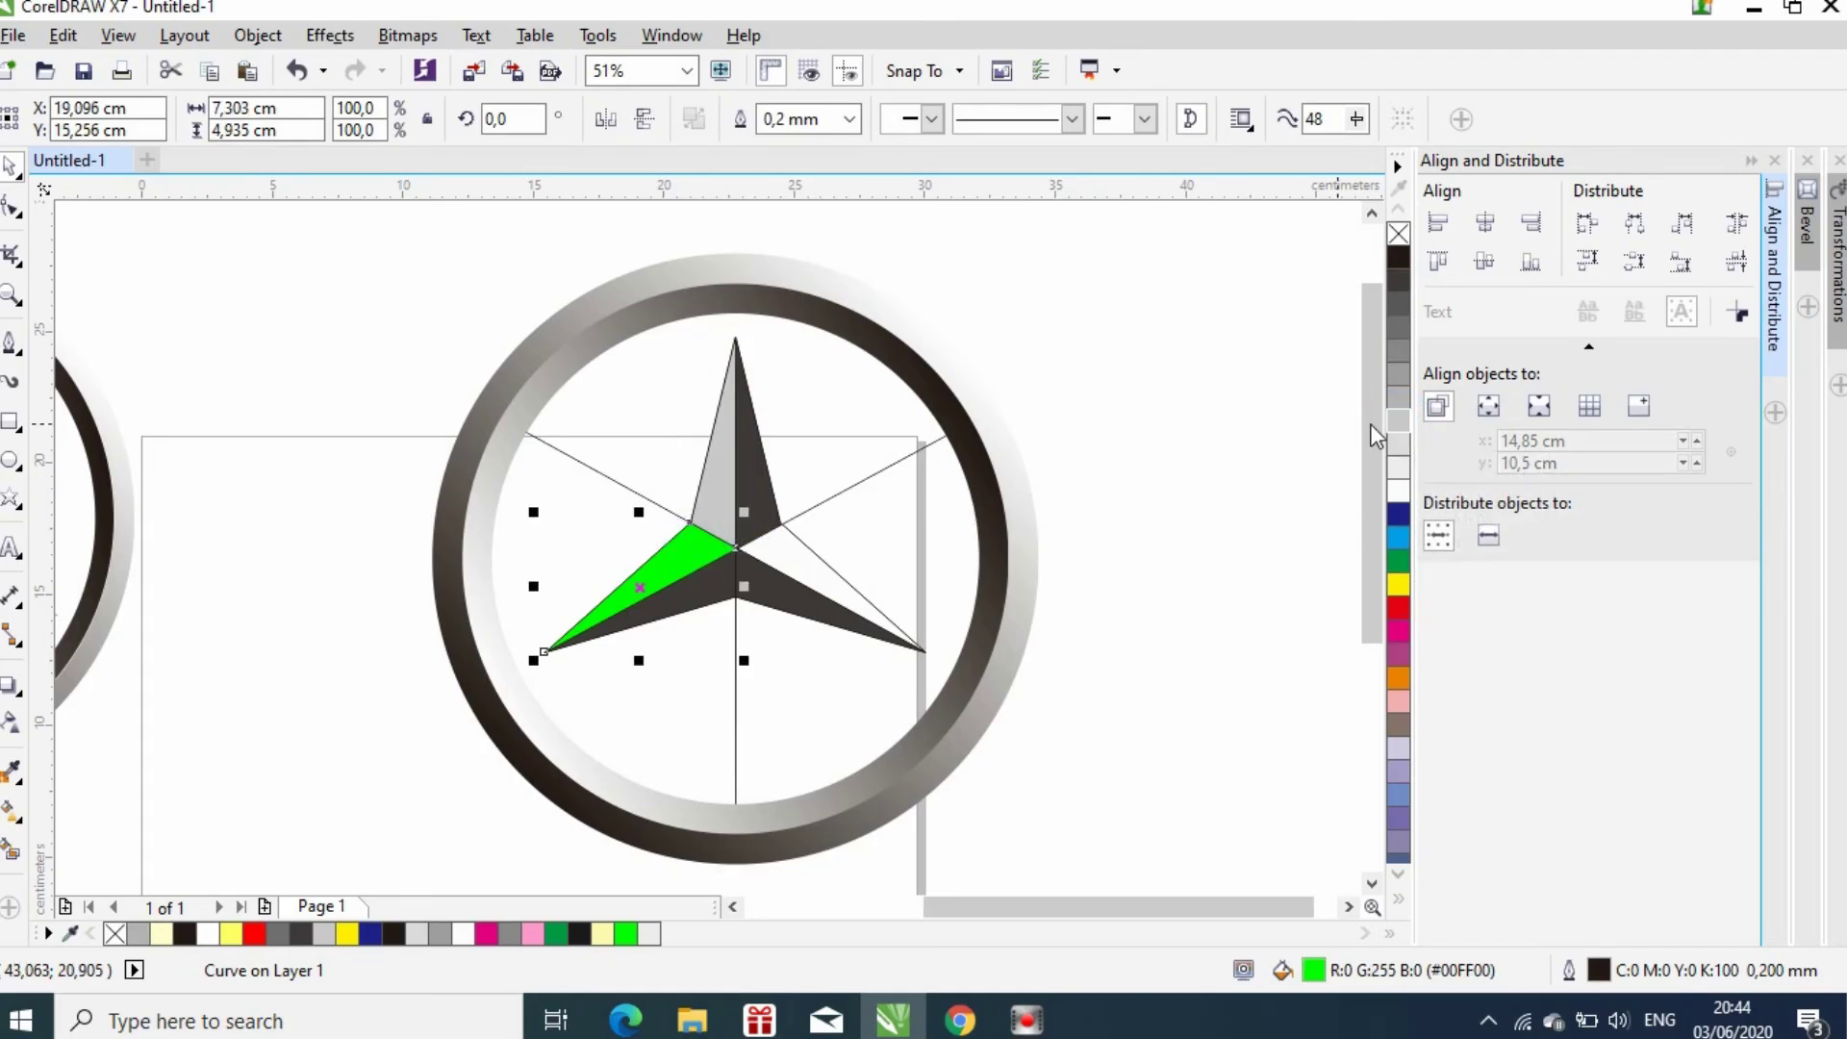
click(1406, 427)
click(837, 561)
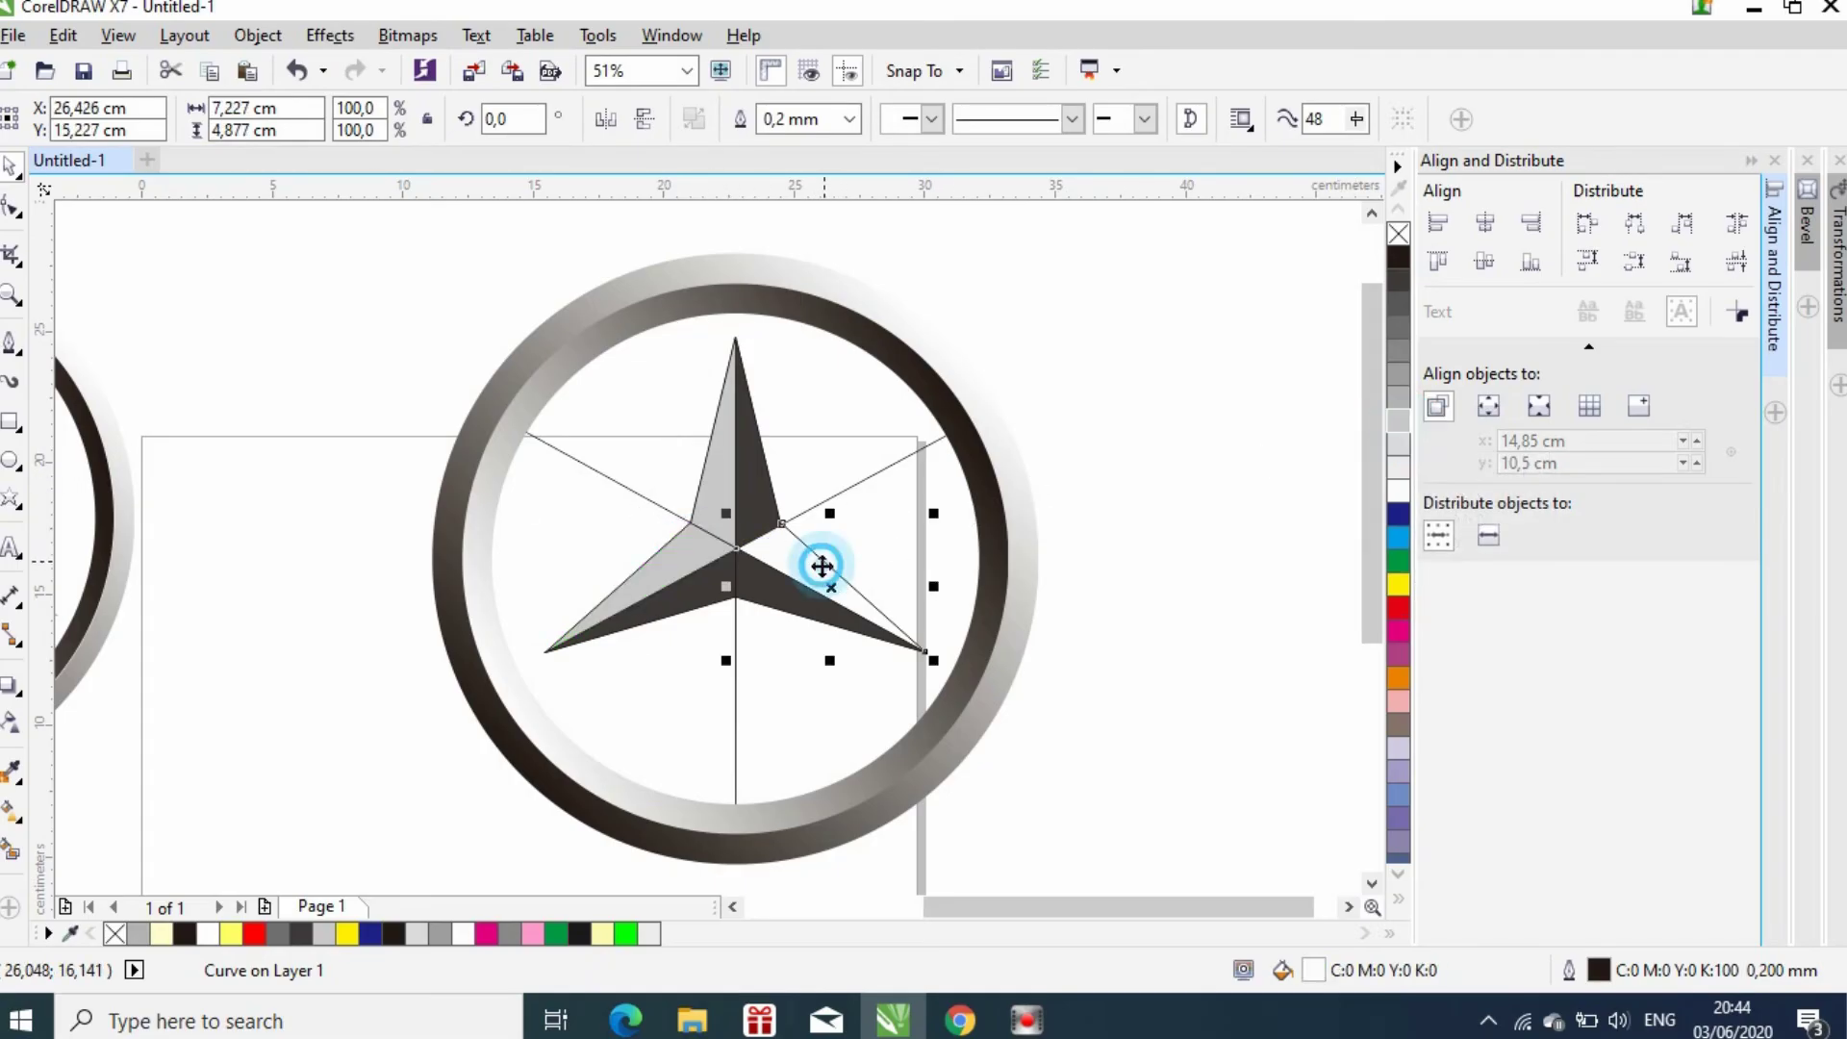
click(1399, 418)
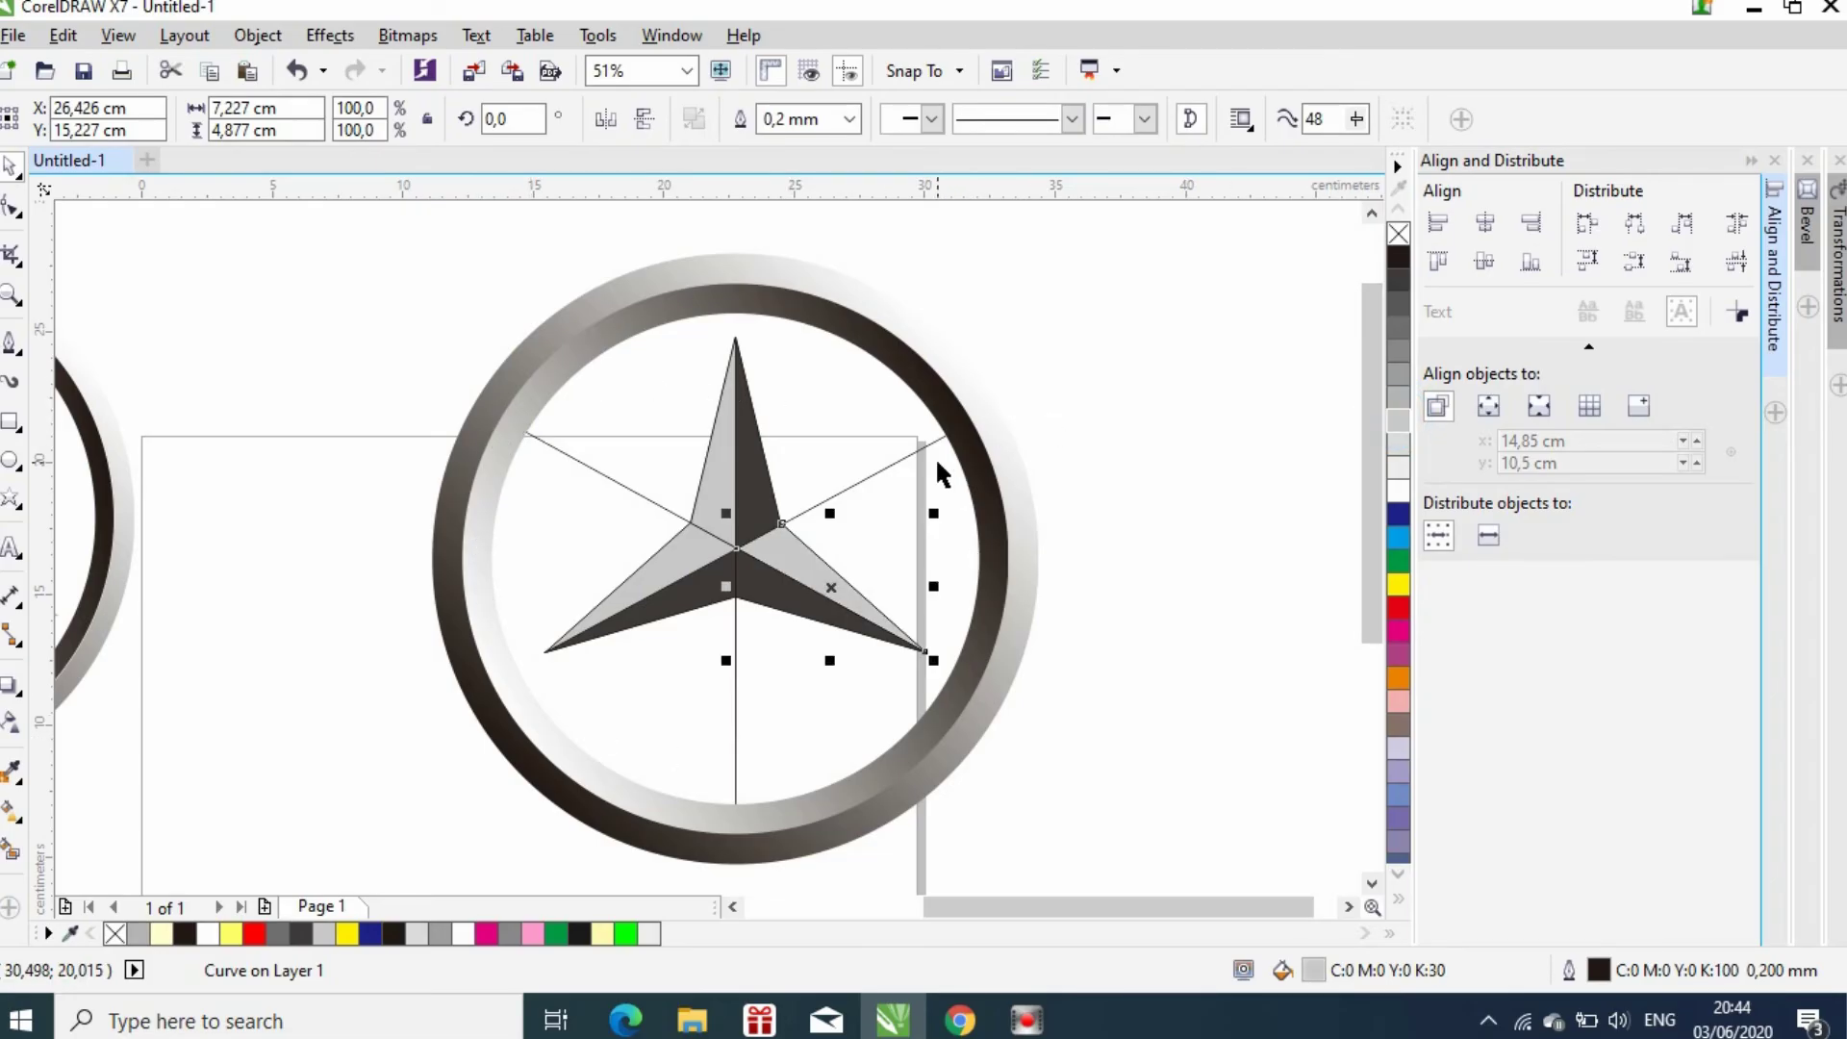
Delete the three straight guide lines crossing the star
click(607, 479)
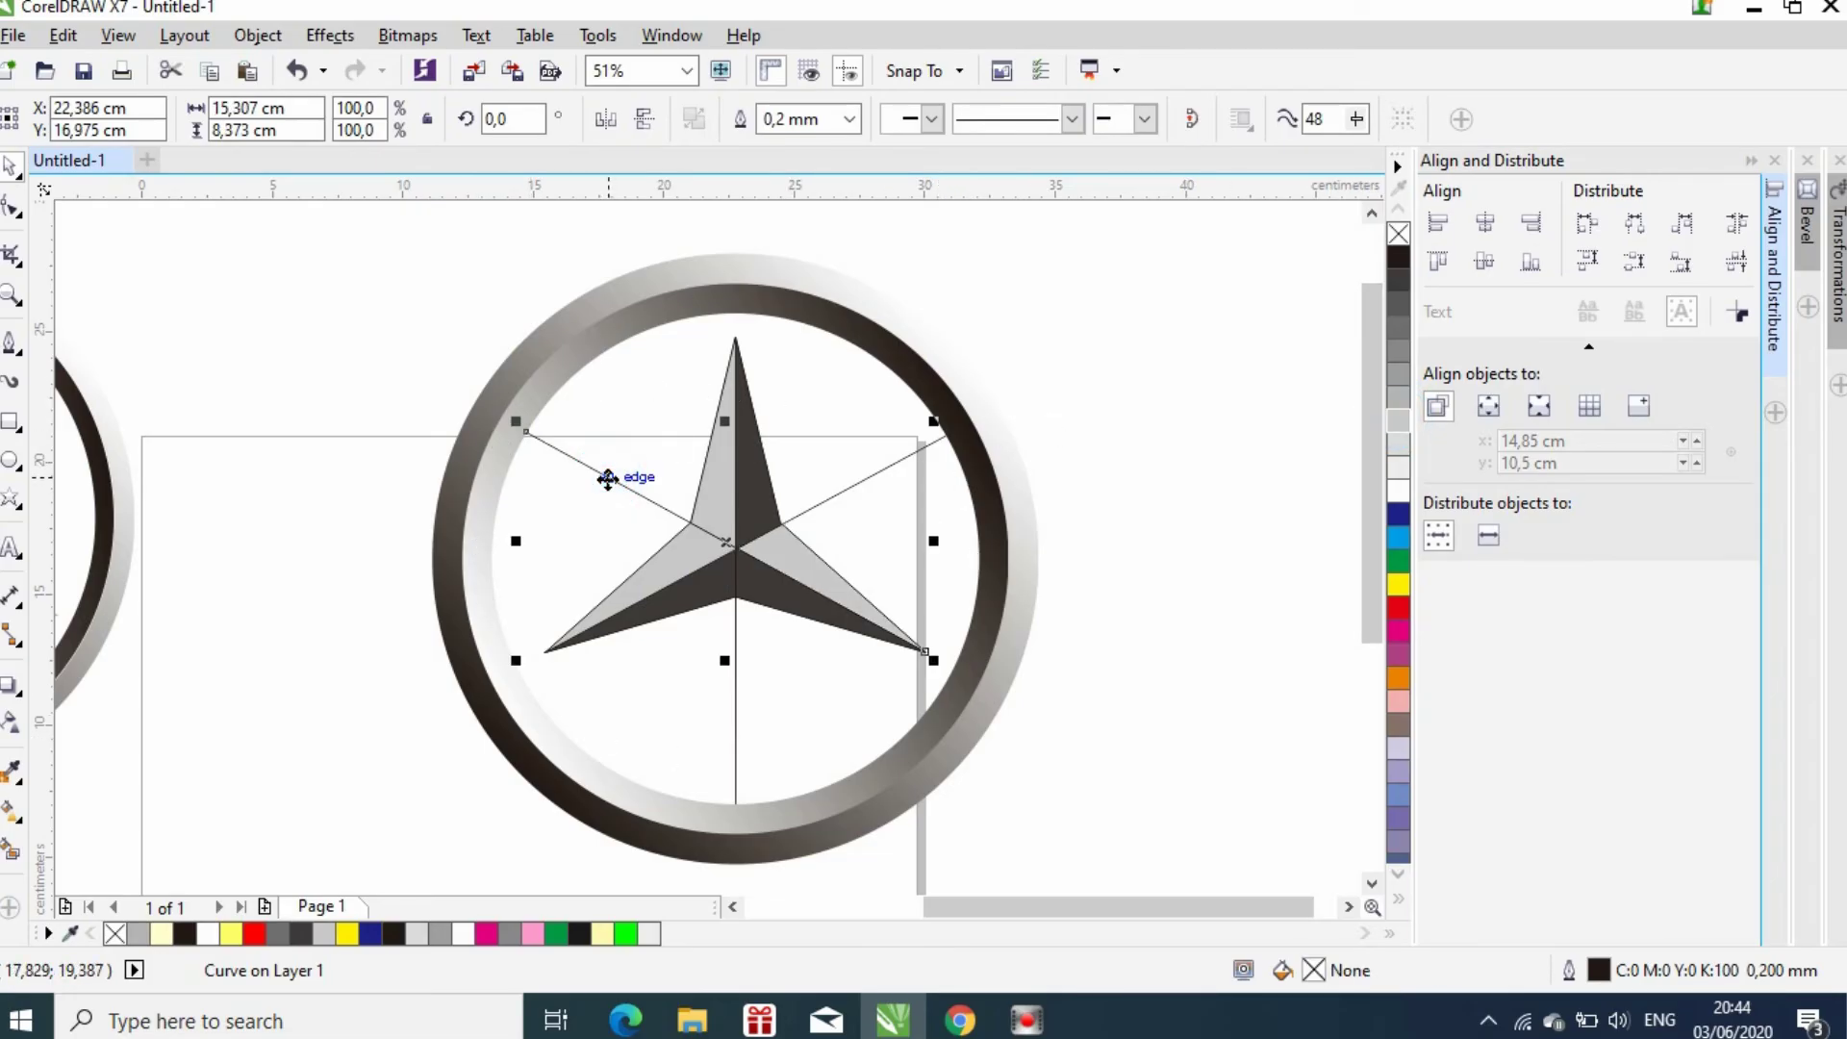
right_click(607, 478)
click(675, 515)
click(685, 515)
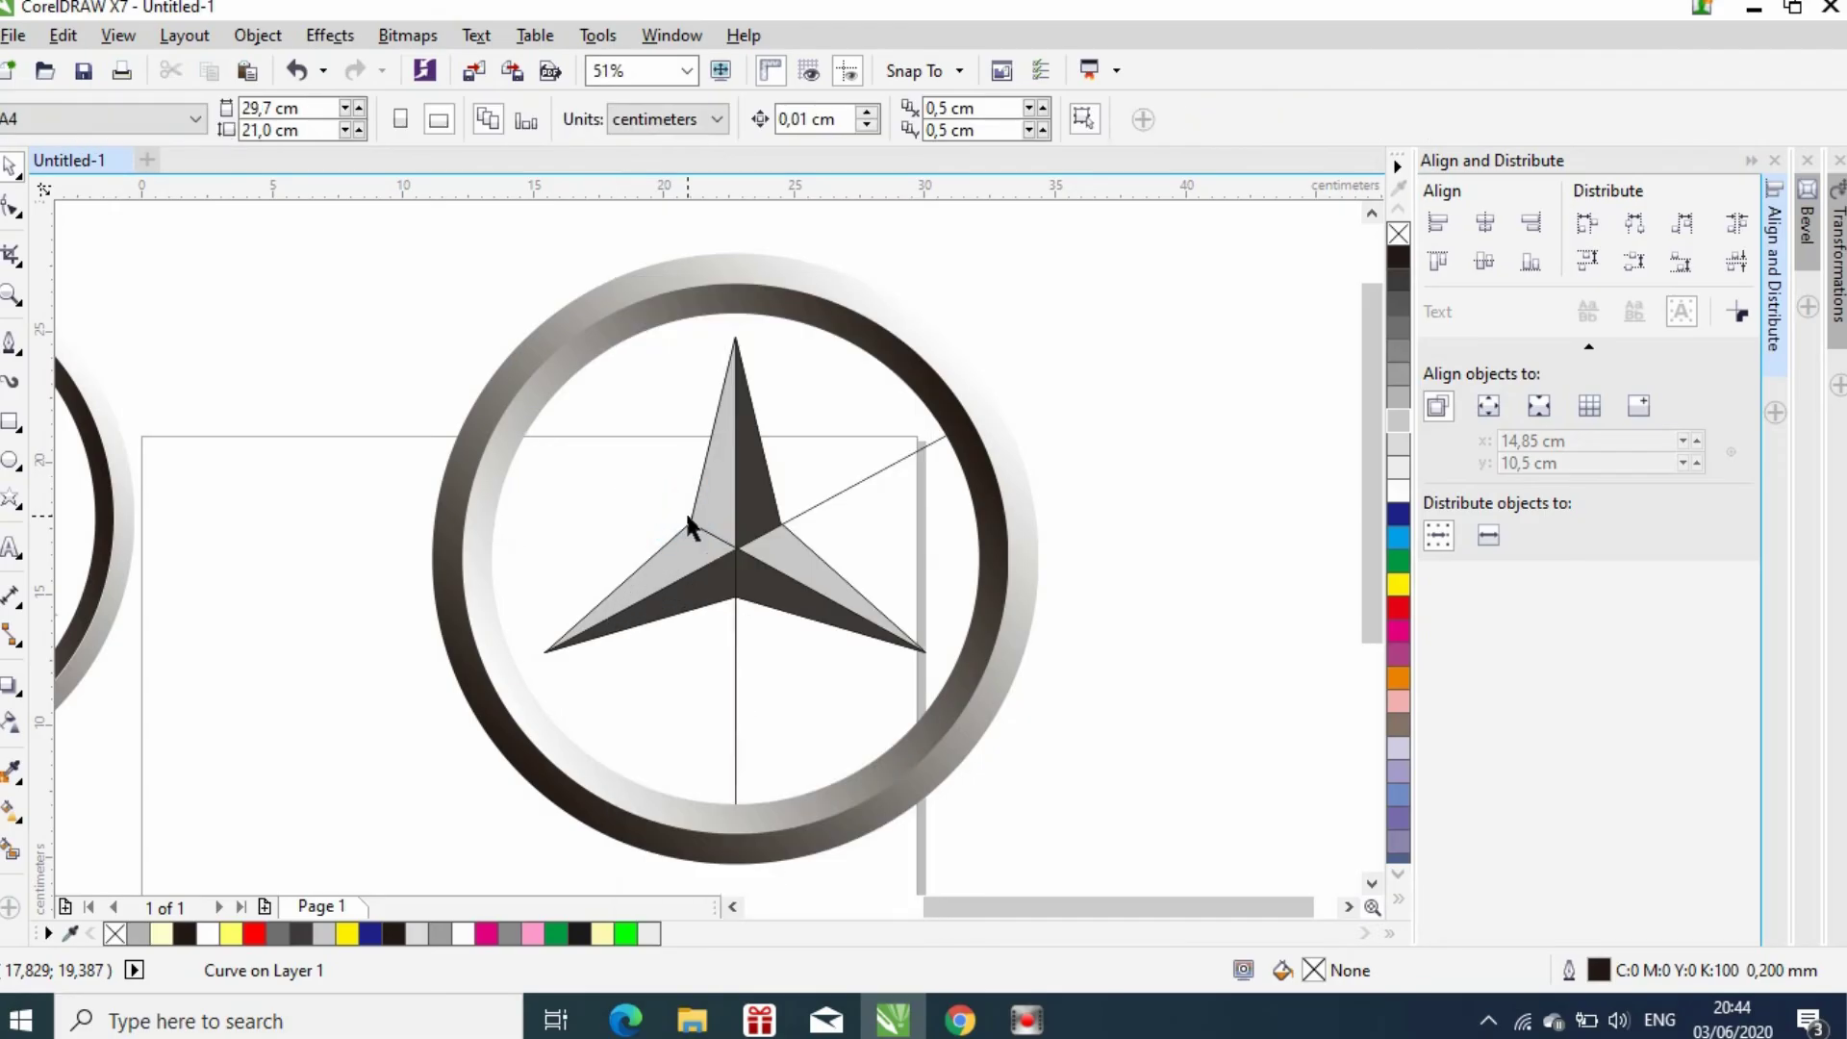
click(735, 632)
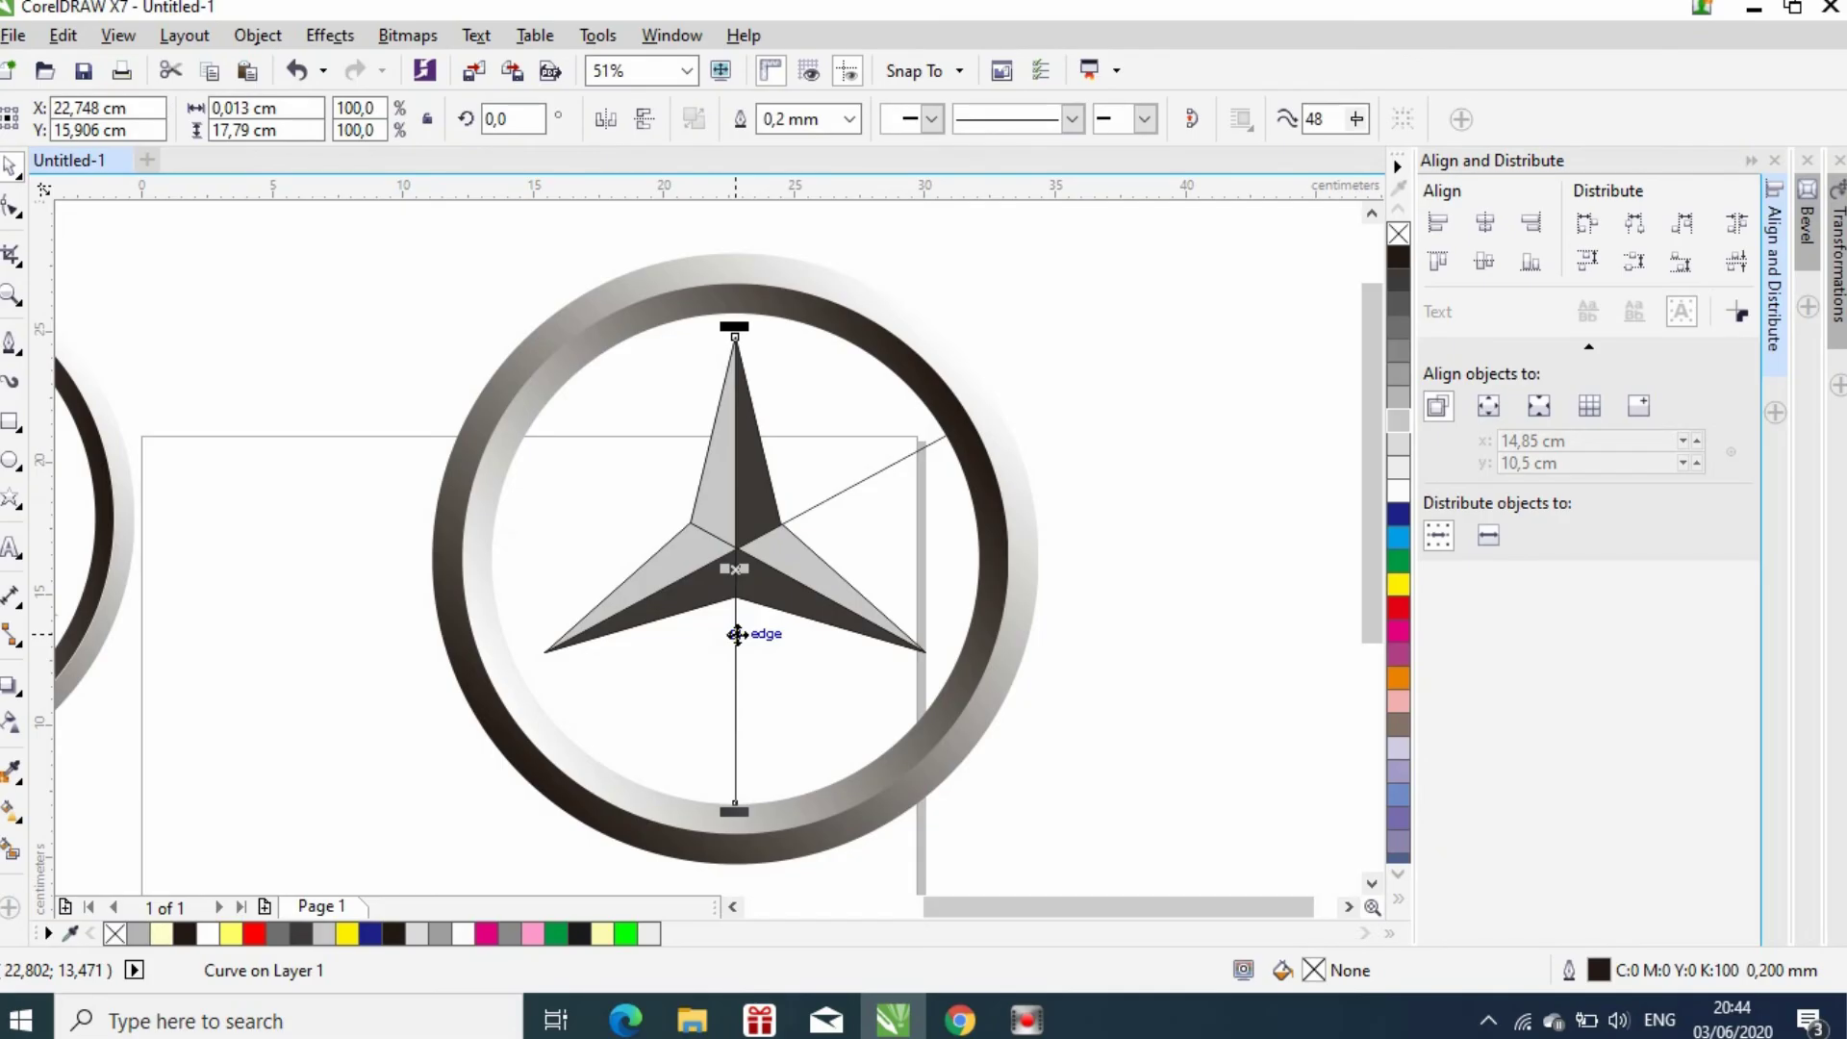
right_click(735, 633)
click(810, 527)
click(815, 508)
right_click(815, 508)
click(878, 523)
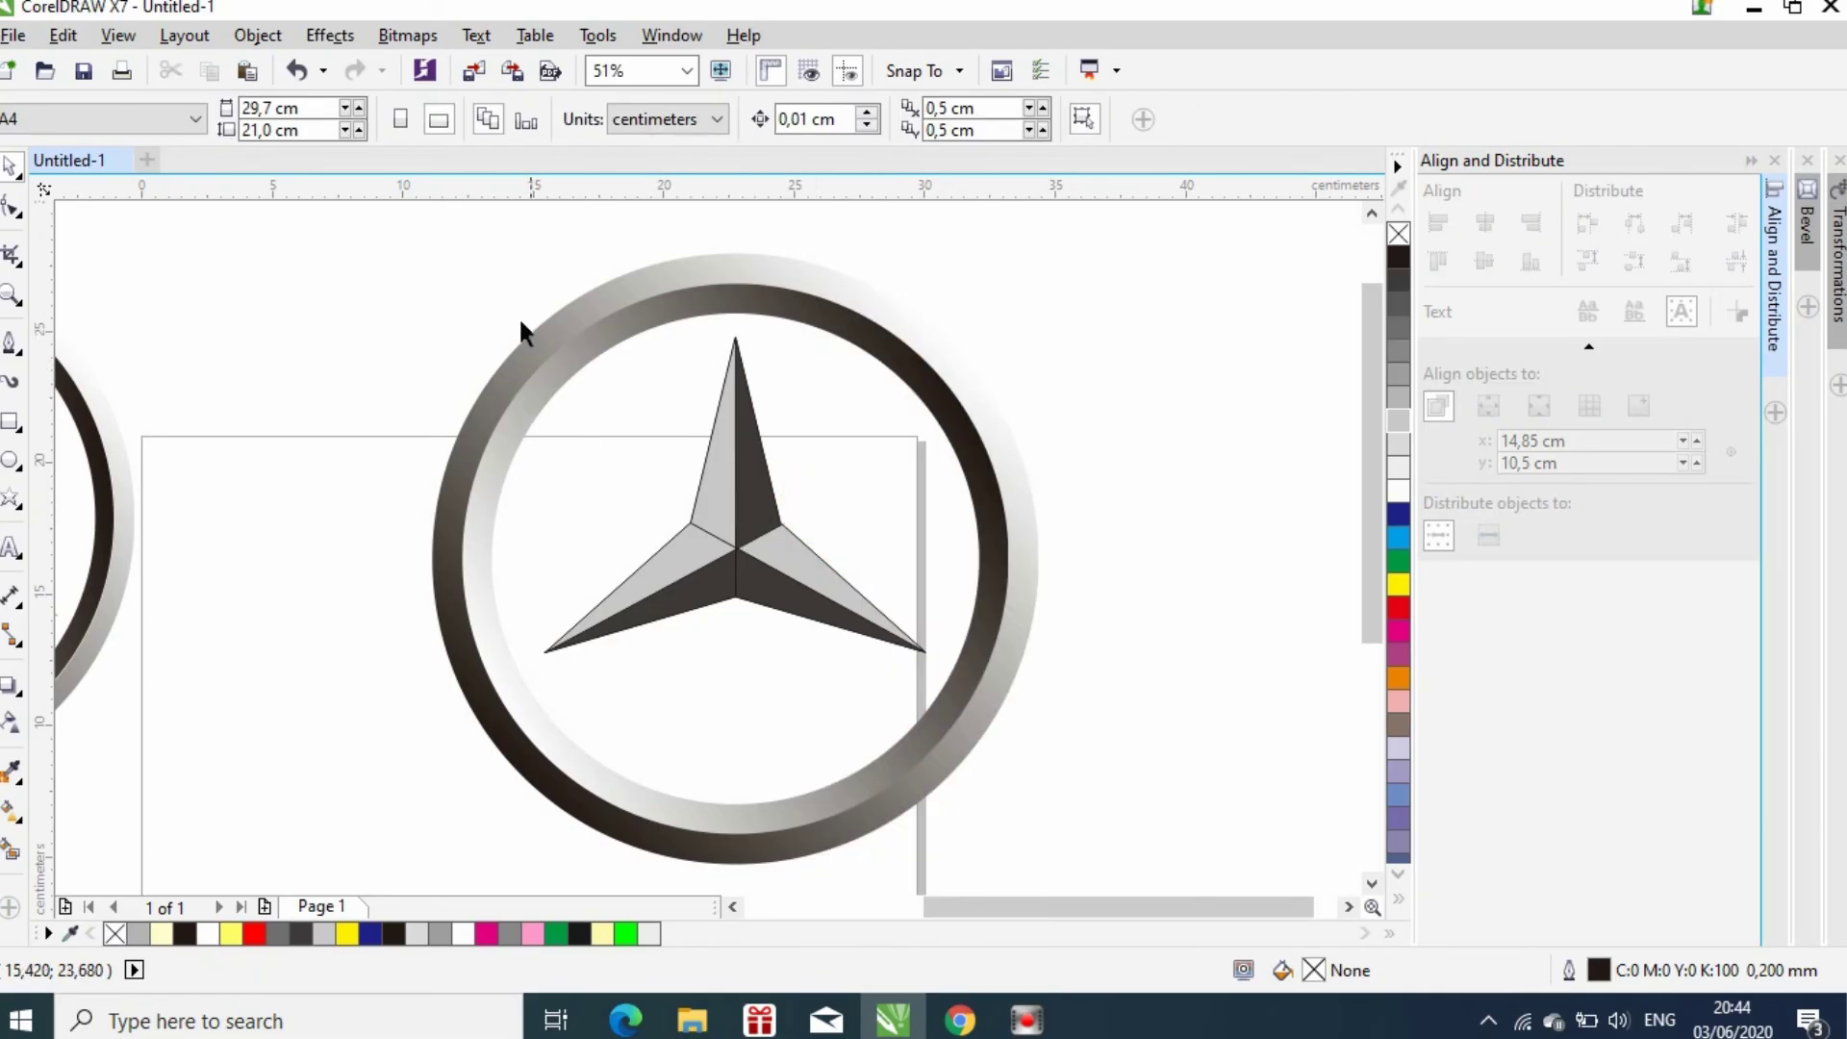
Remove the outlines from the star and its six facets
drag(553, 396, 948, 731)
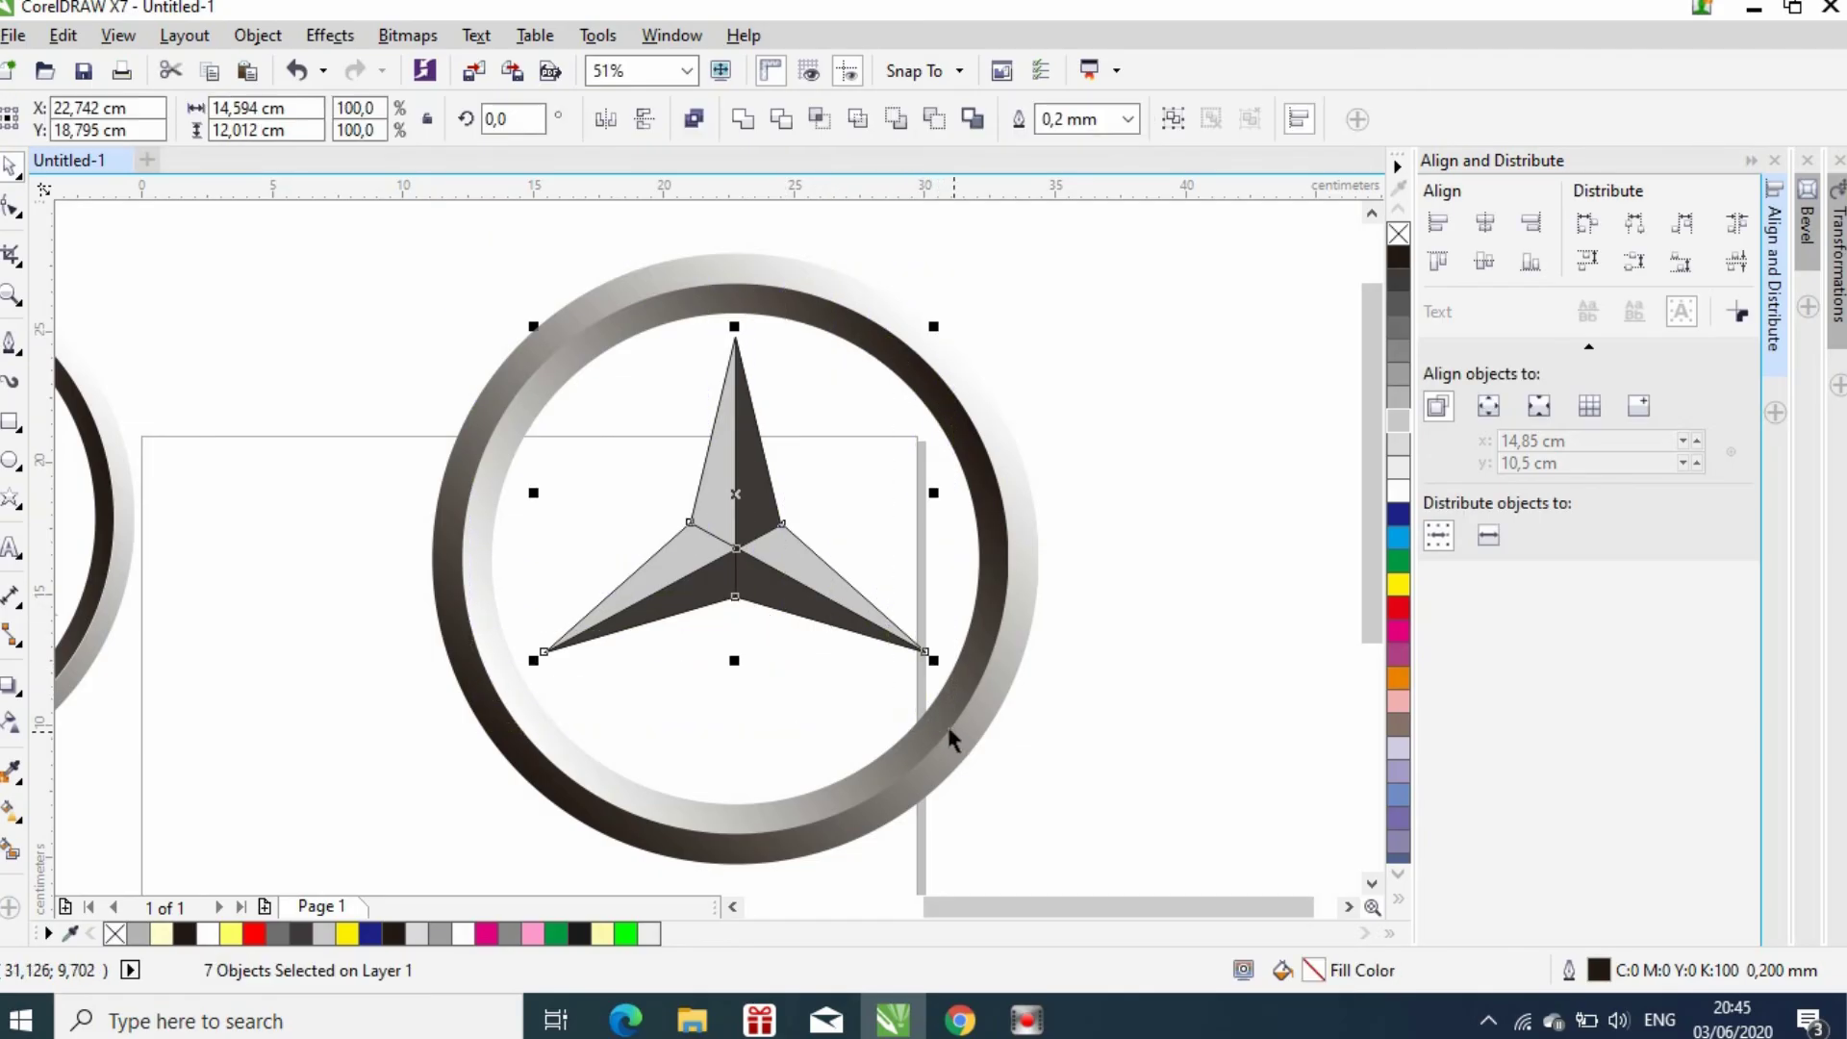
click(1398, 233)
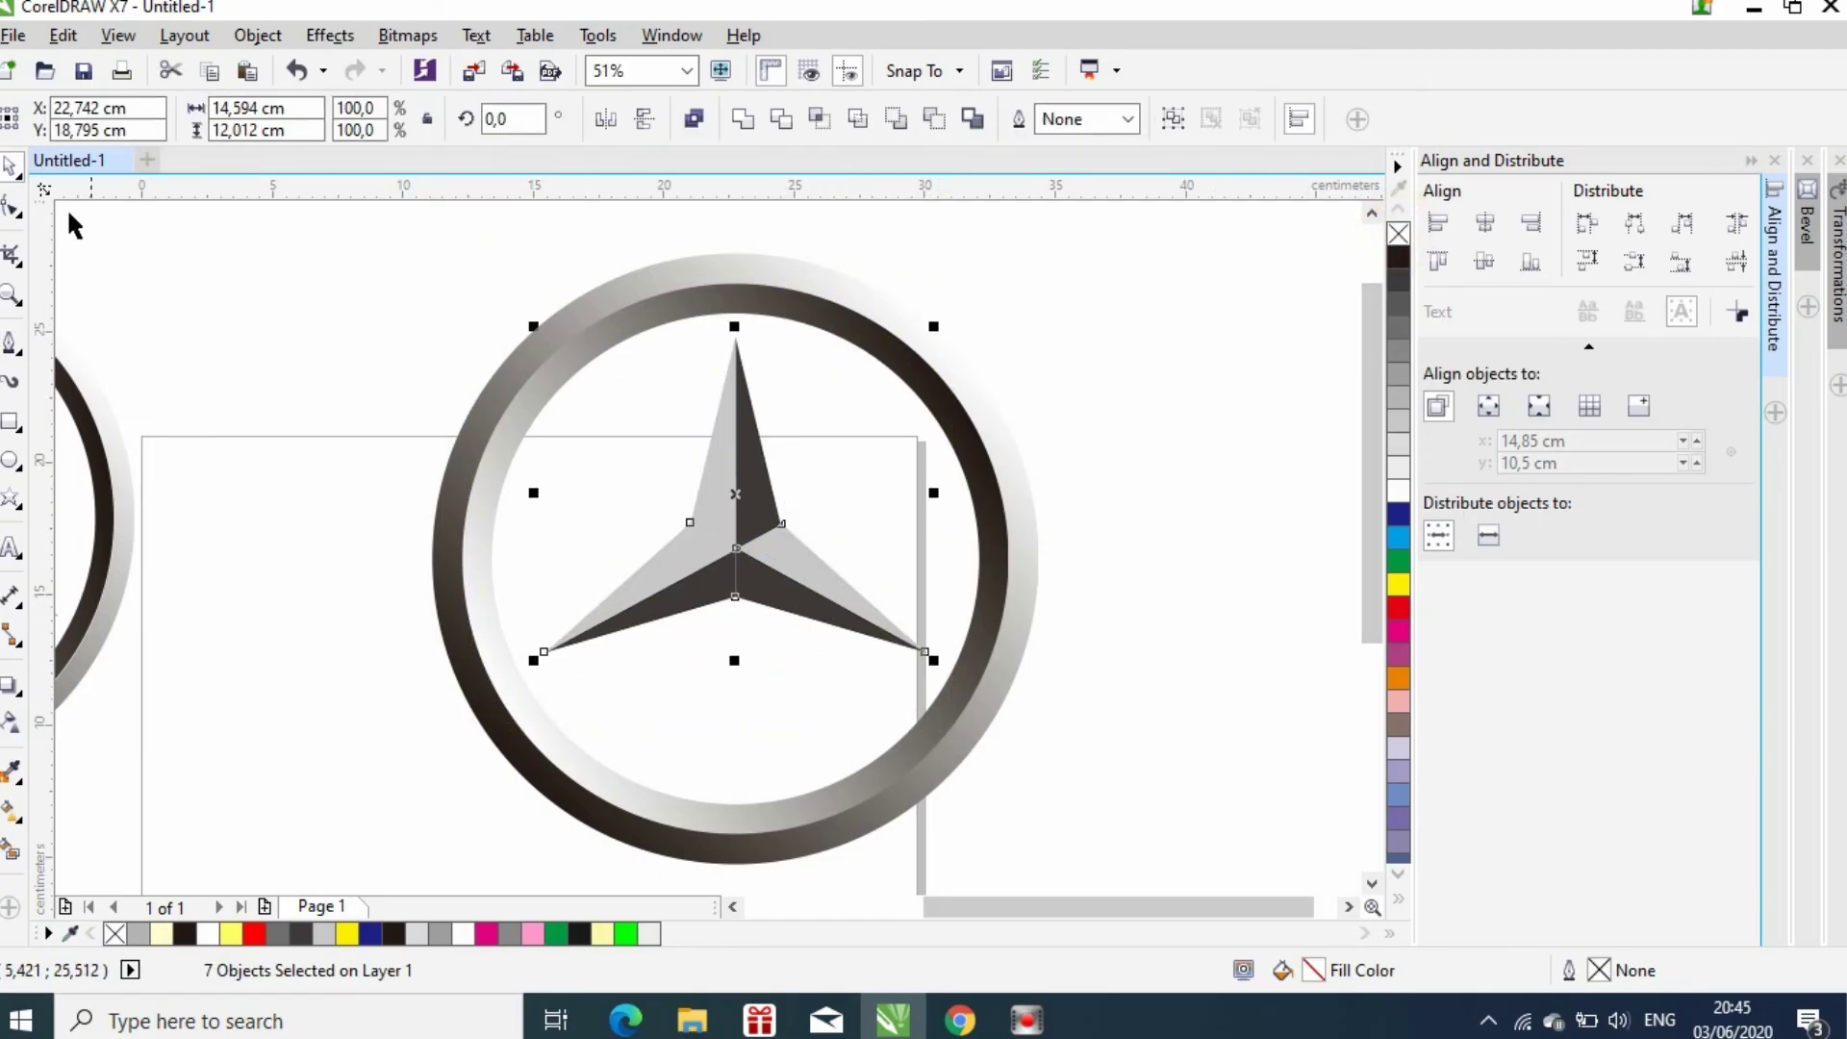
Enlarge the star and its facets proportionally about their centre to about 17.25 by 14.2 cm, extending the tips to the ring
click(312, 307)
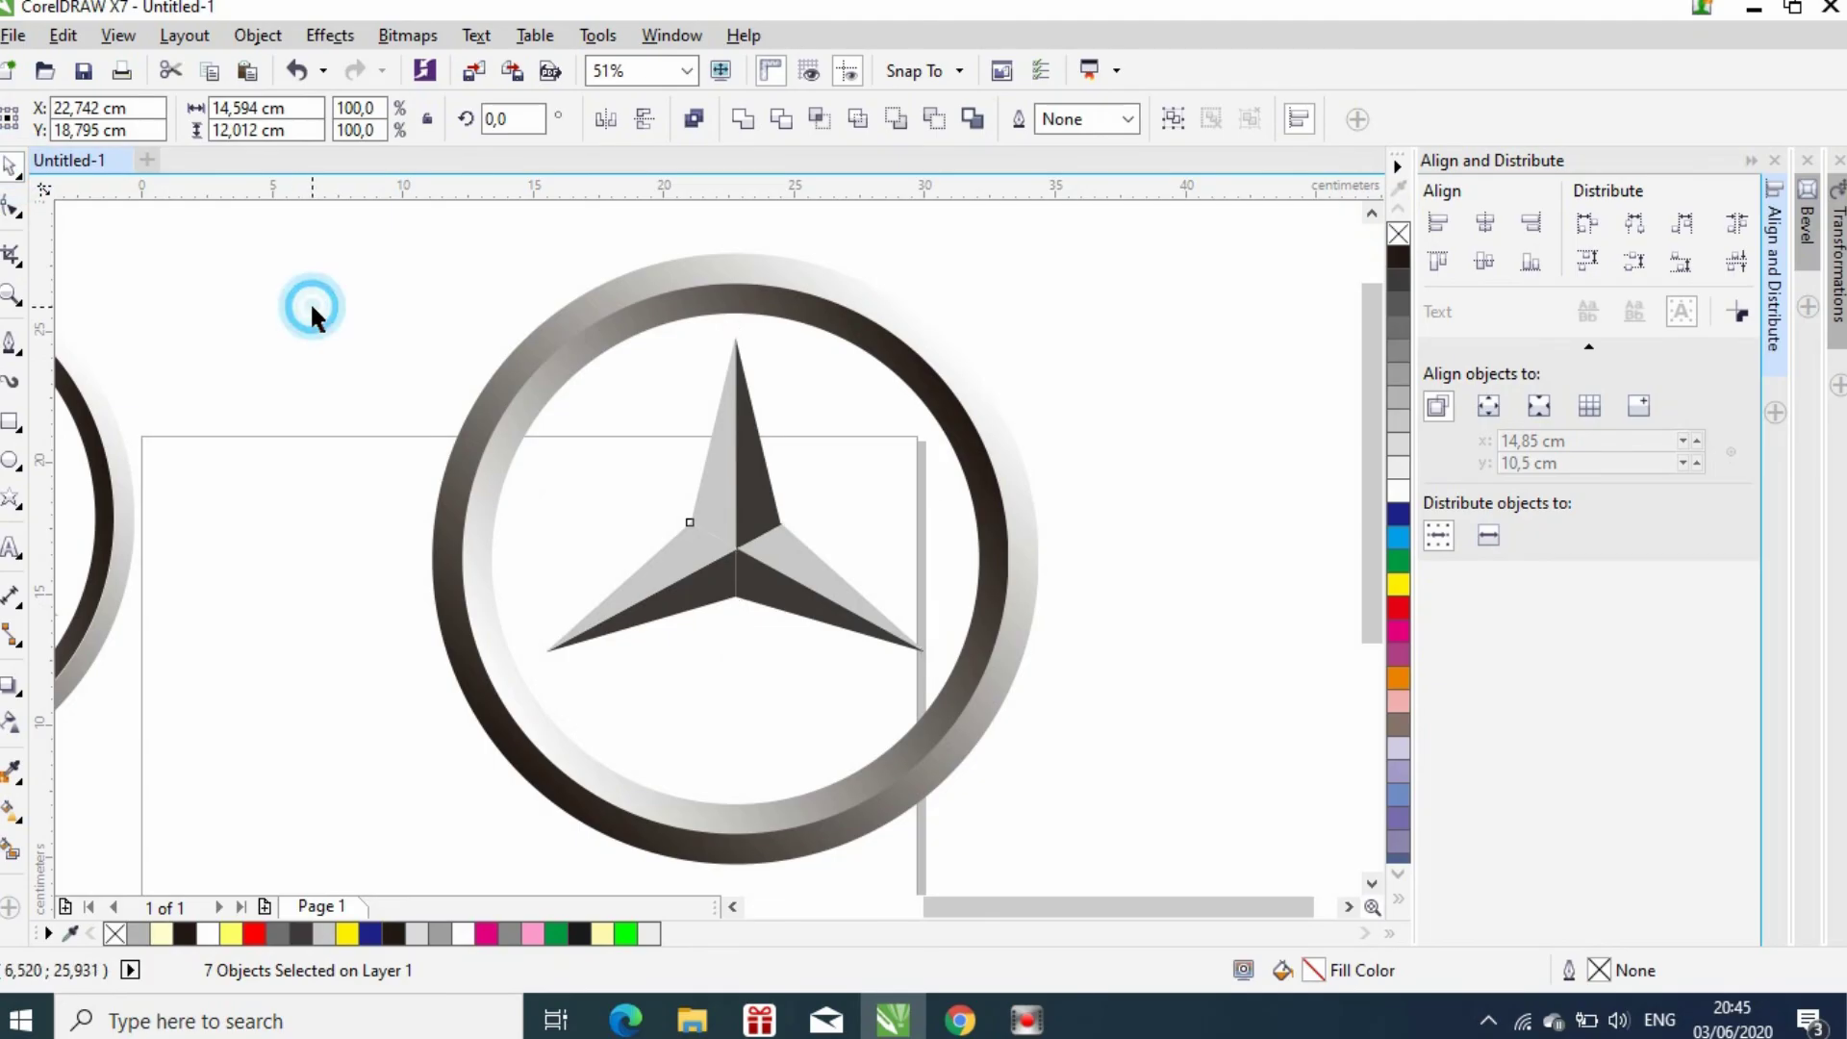
scroll(309, 302, down, 3)
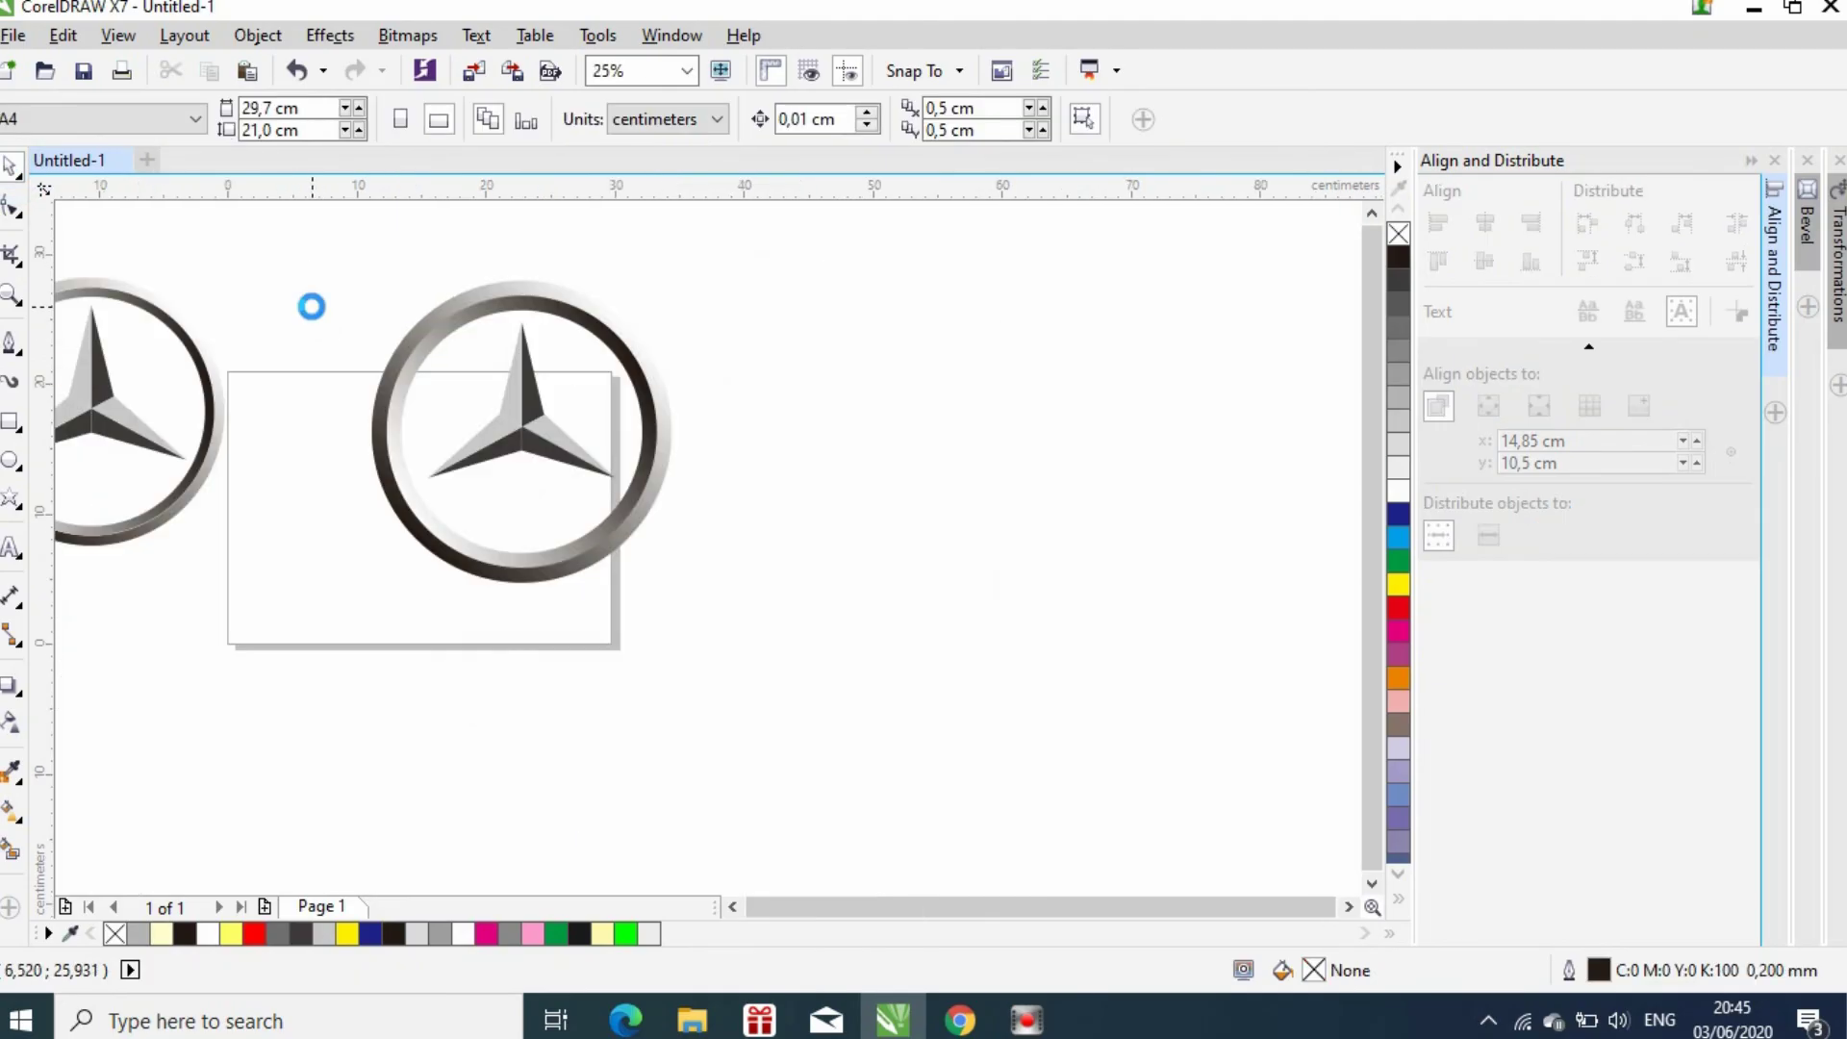
scroll(312, 306, up, 2)
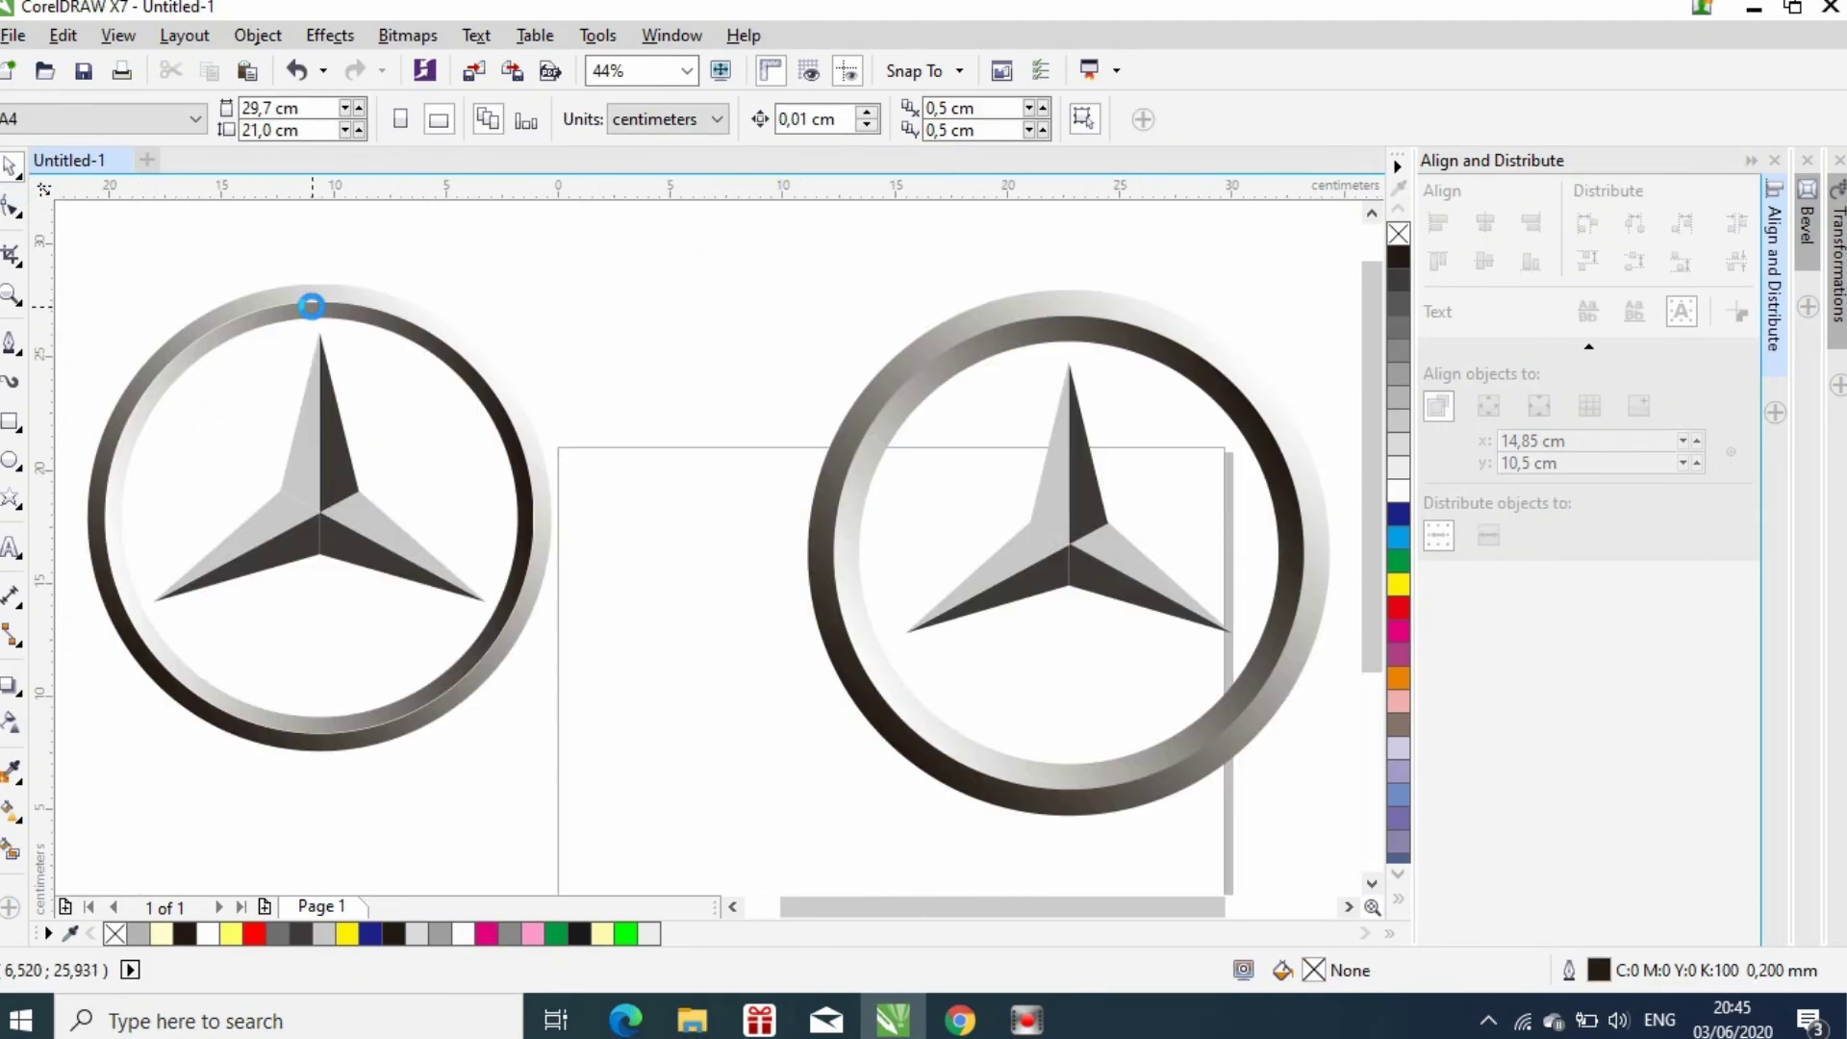
scroll(312, 306, down, 3)
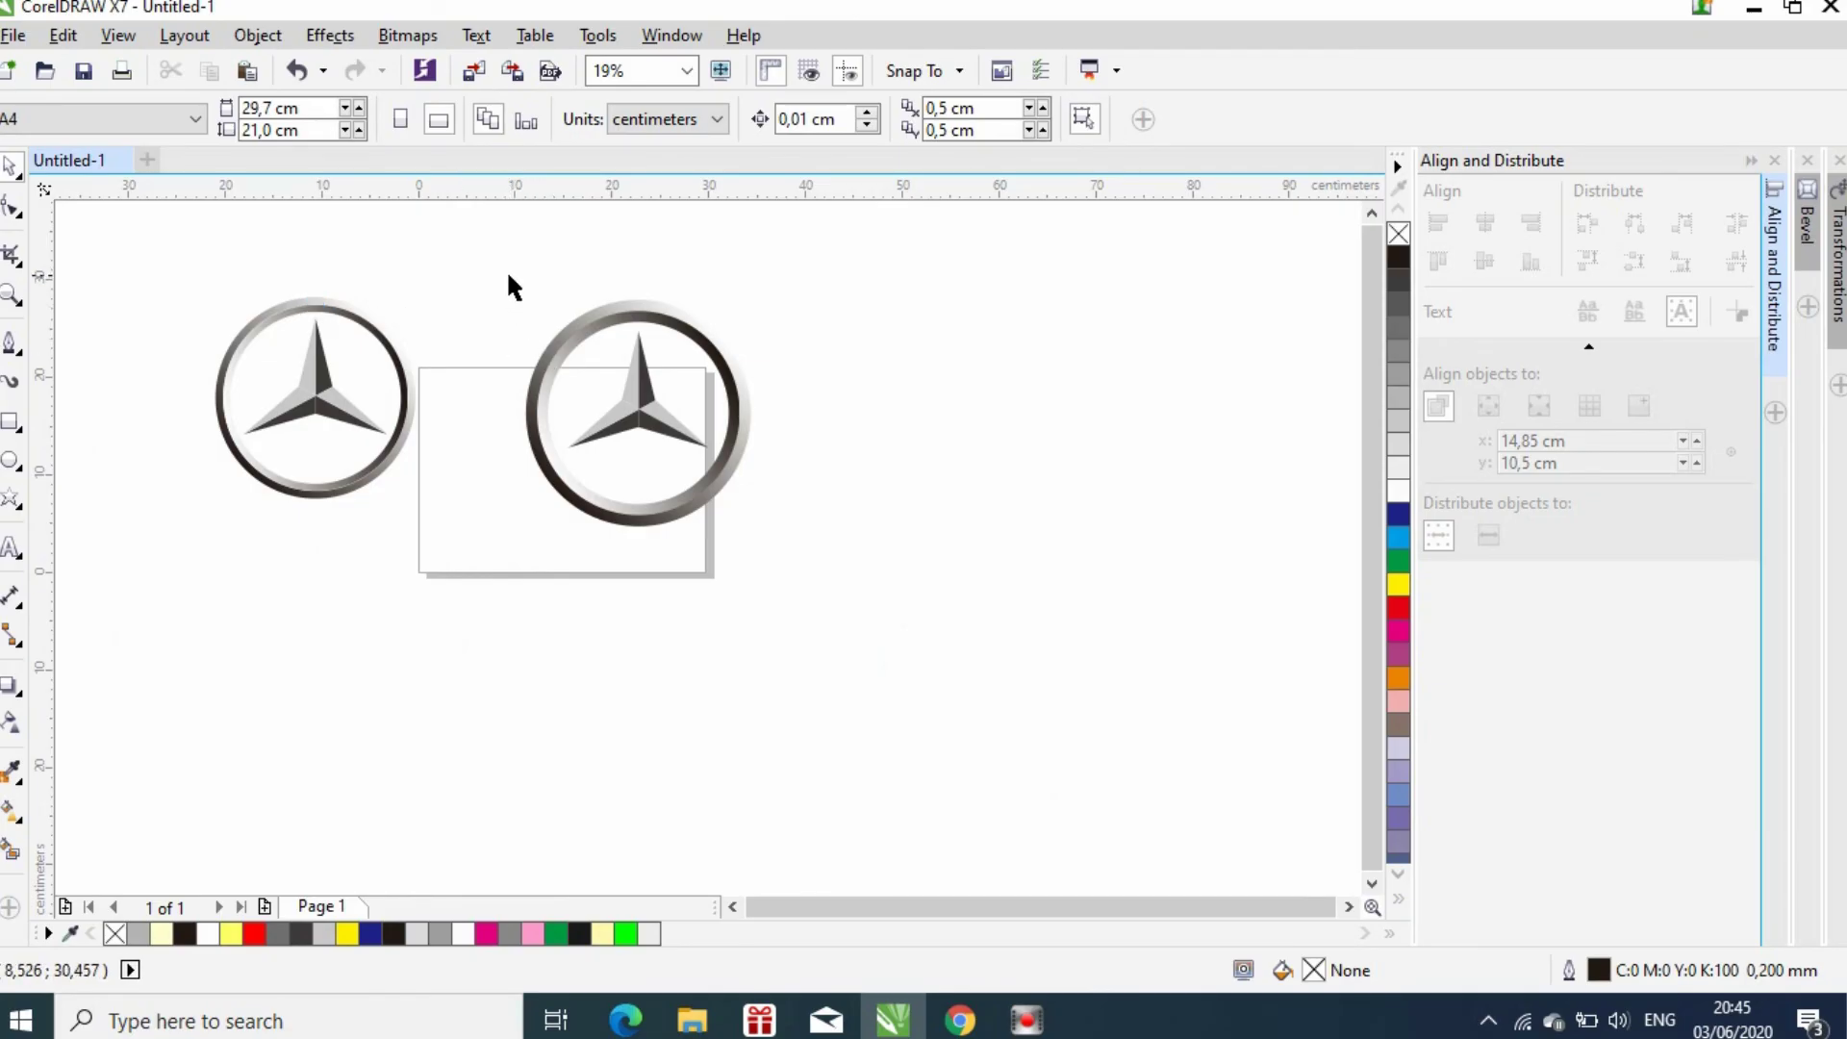
drag(501, 288, 762, 545)
drag(478, 240, 949, 709)
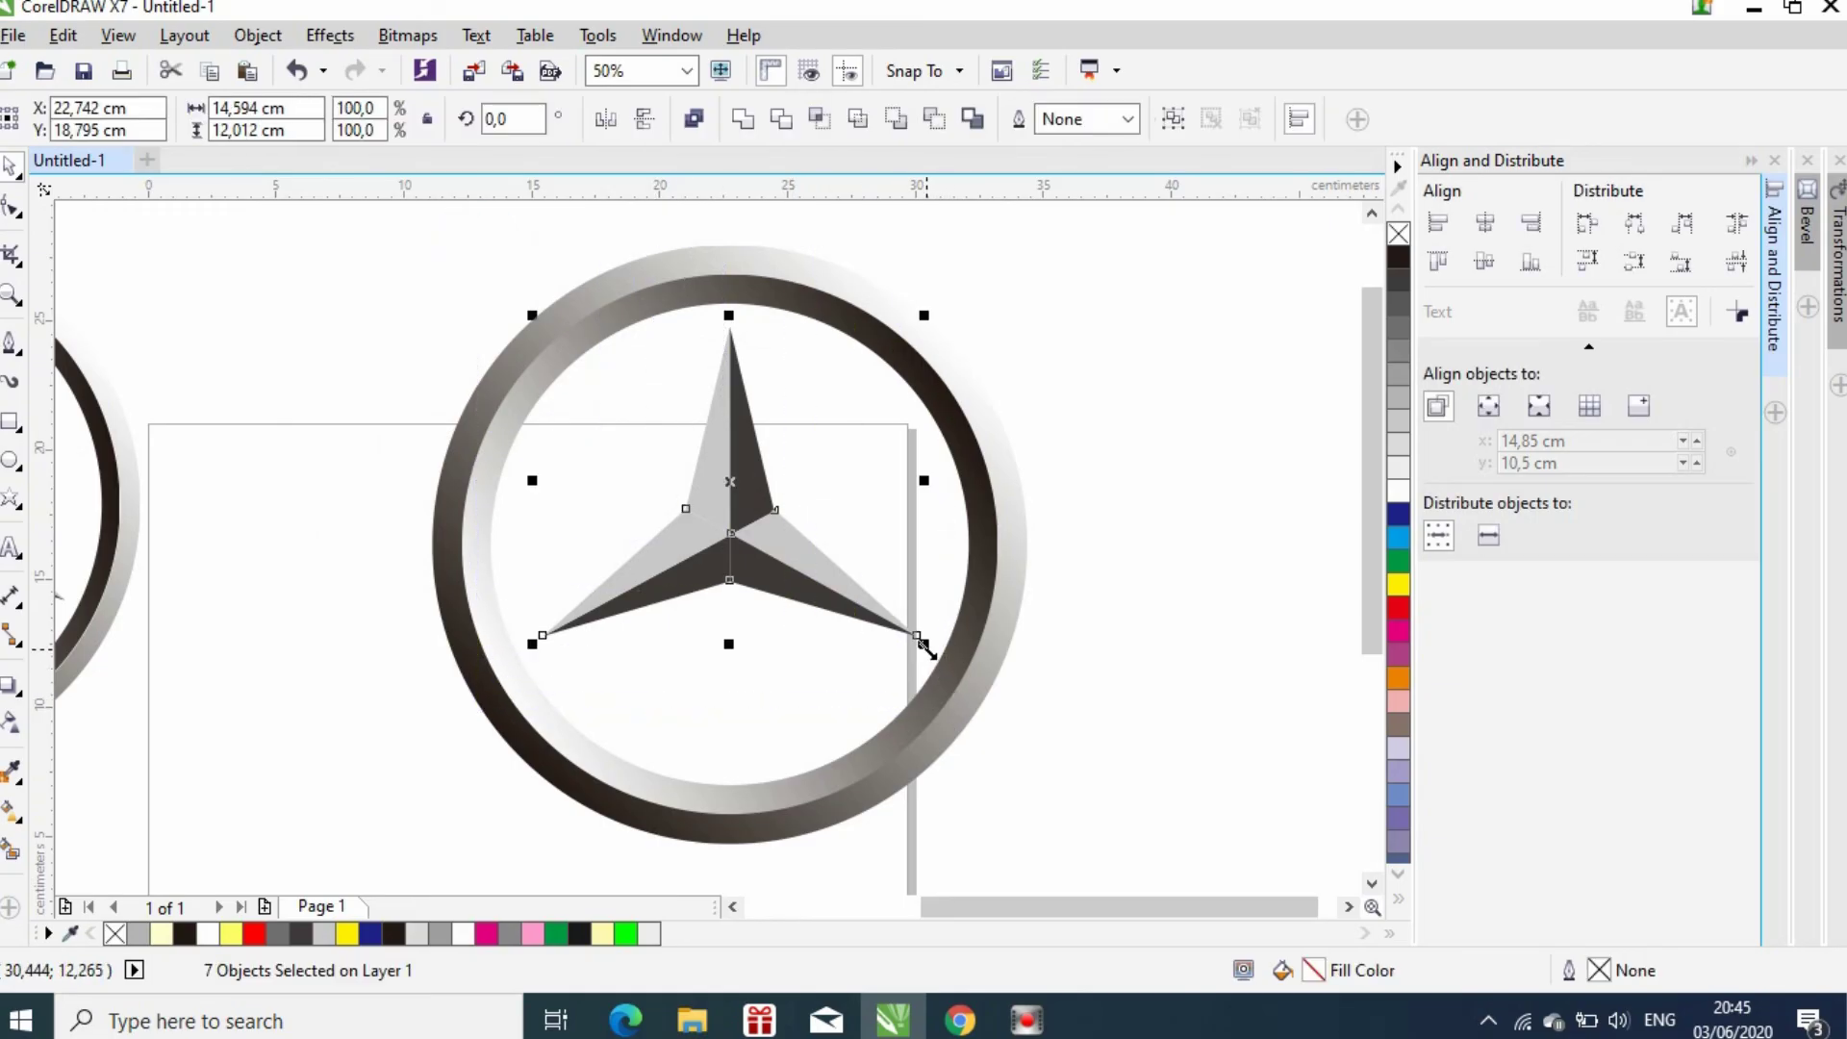
drag(925, 647, 966, 685)
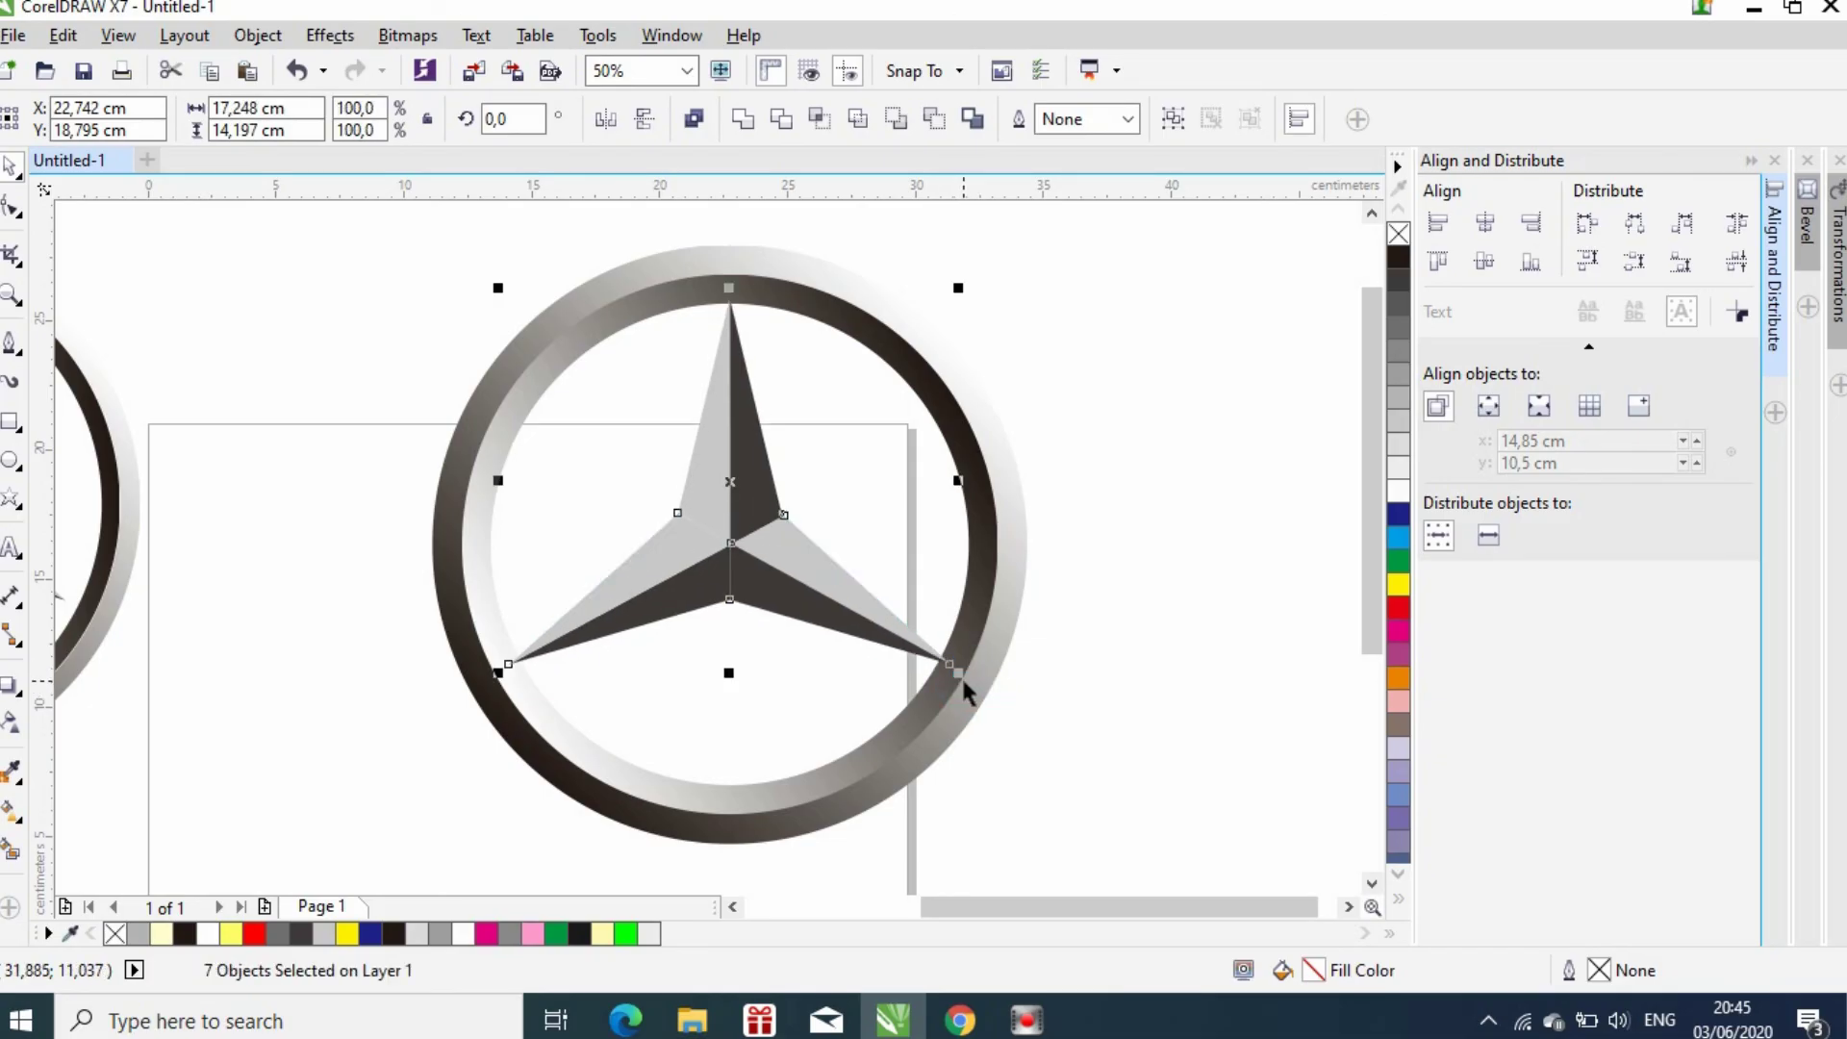
click(371, 355)
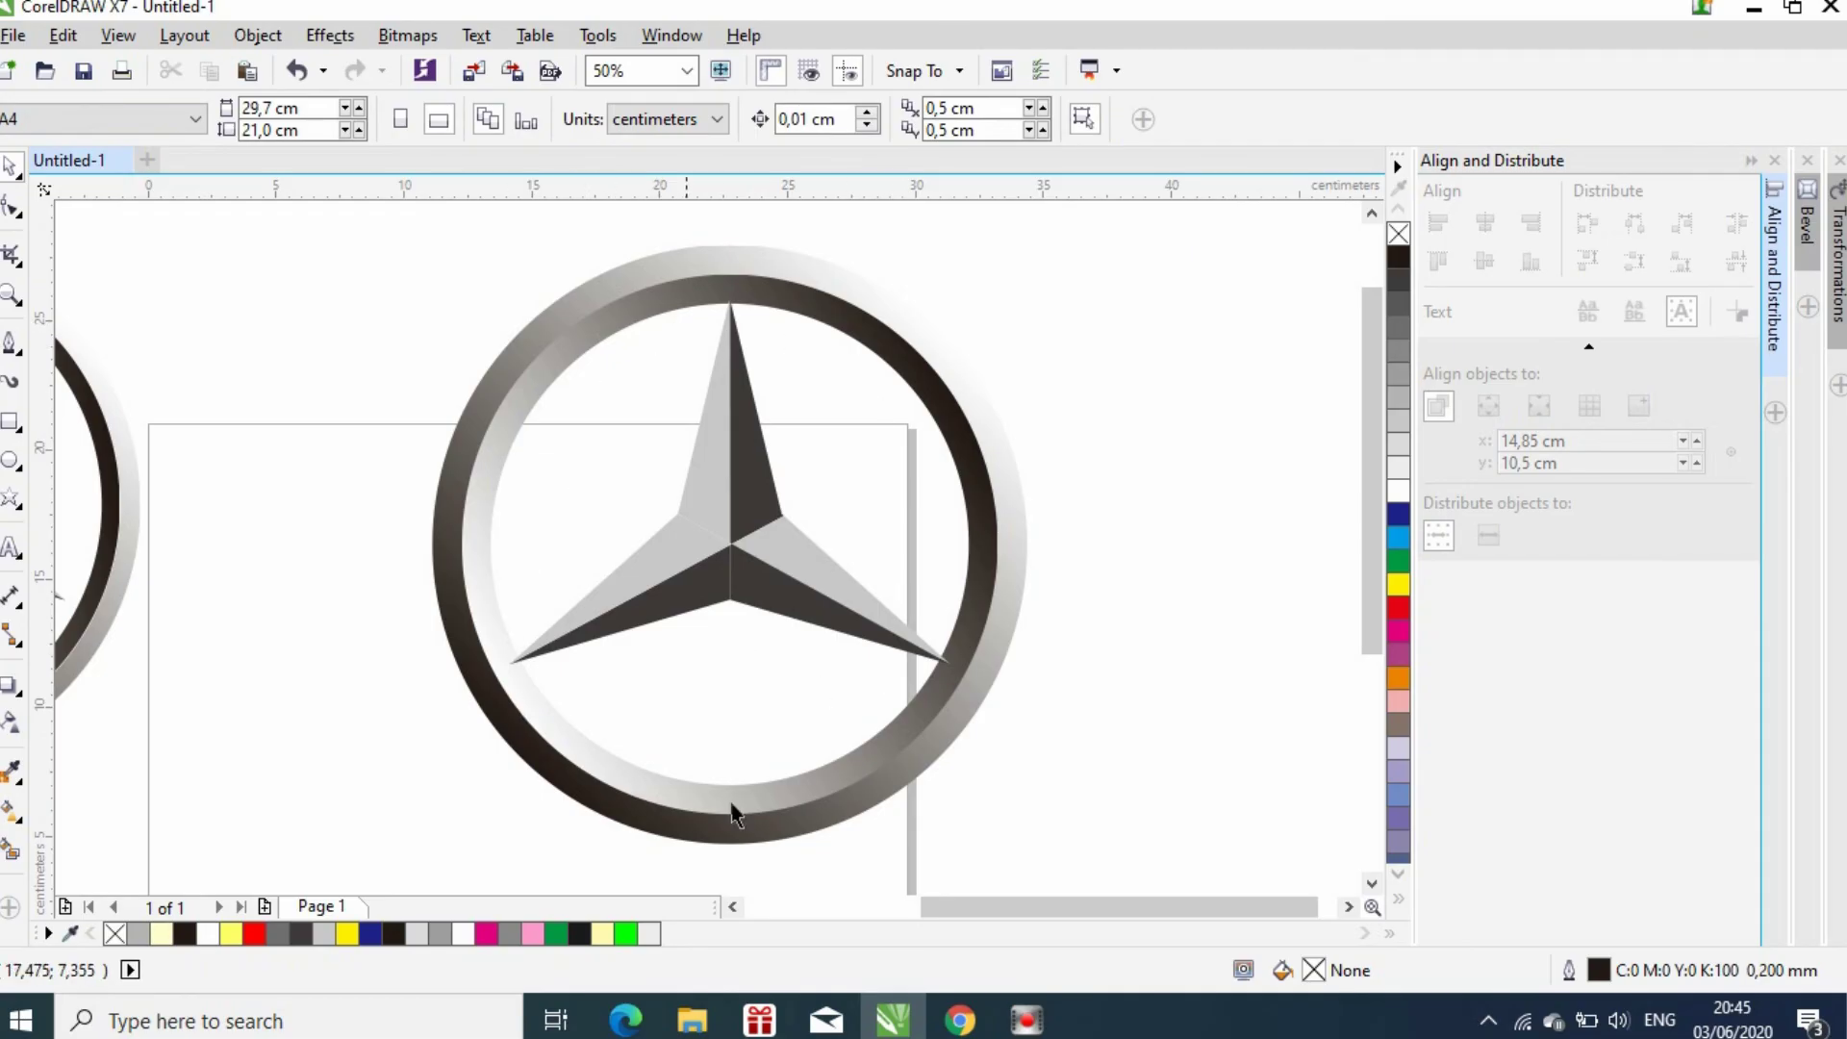